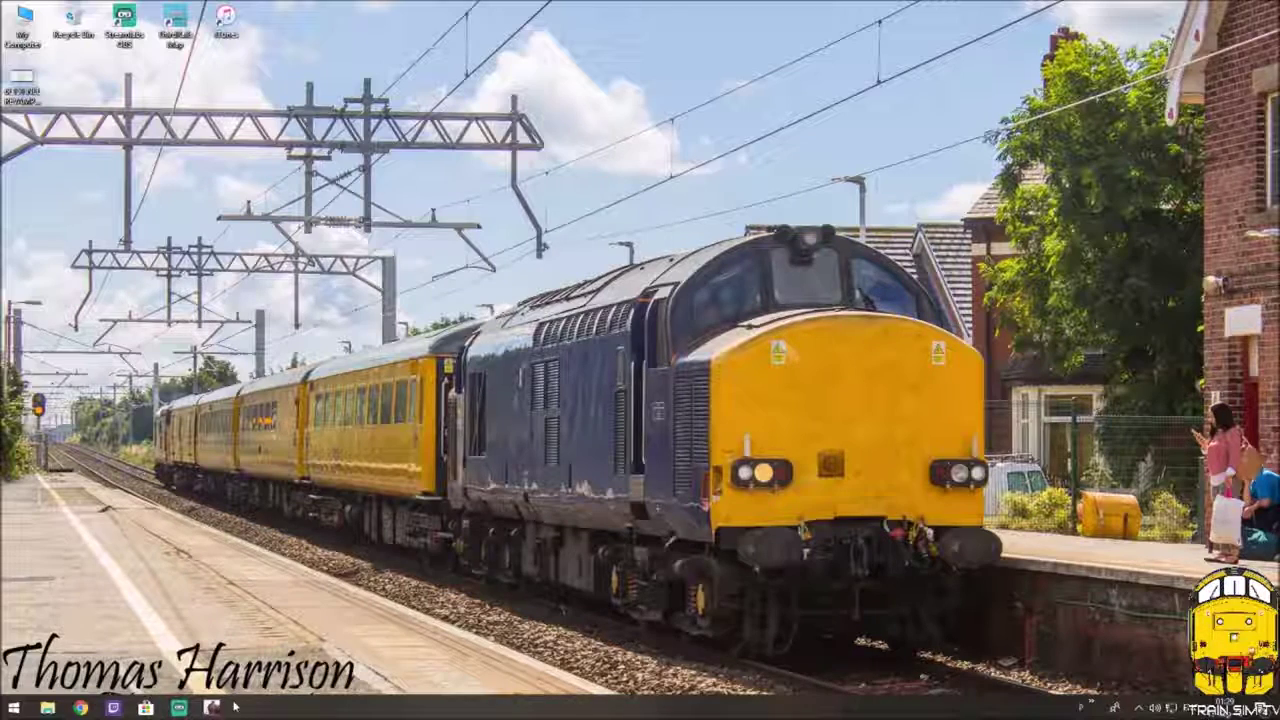
Step: Bring up the RW editor window and reposition it in the upper-right area of the desktop
mouse_move(211, 709)
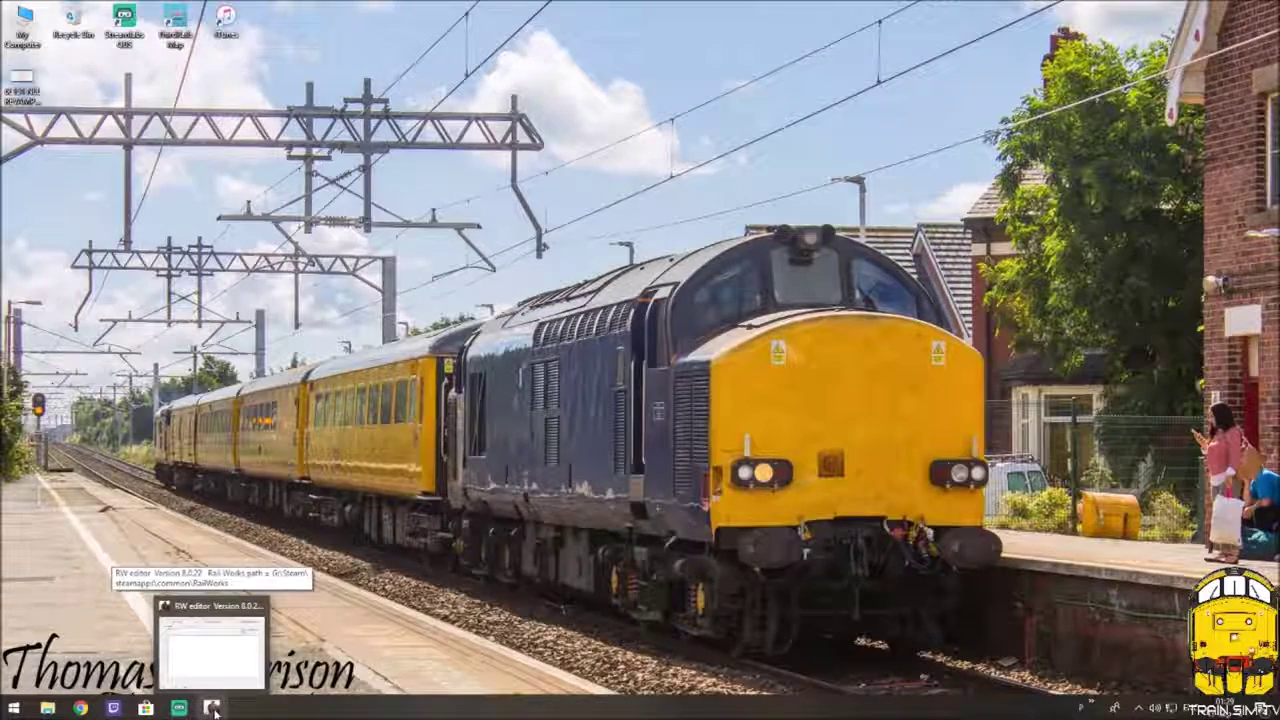
click(212, 709)
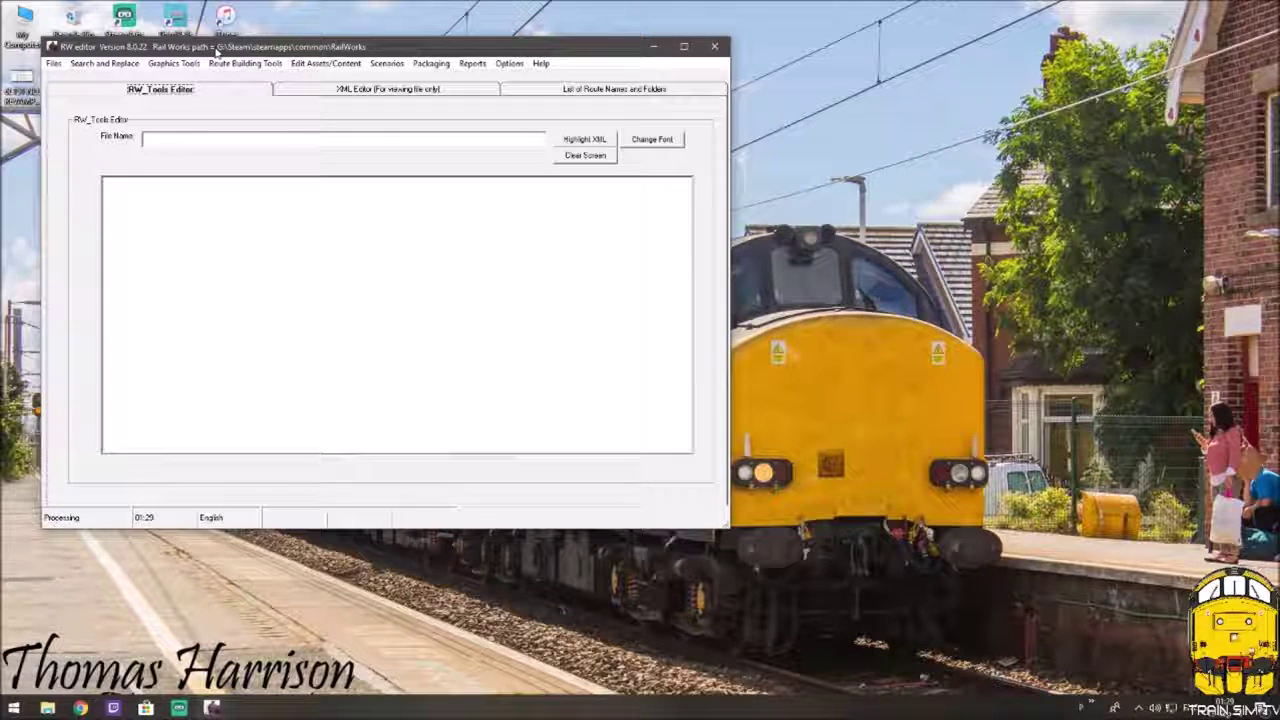
drag(215, 50, 771, 13)
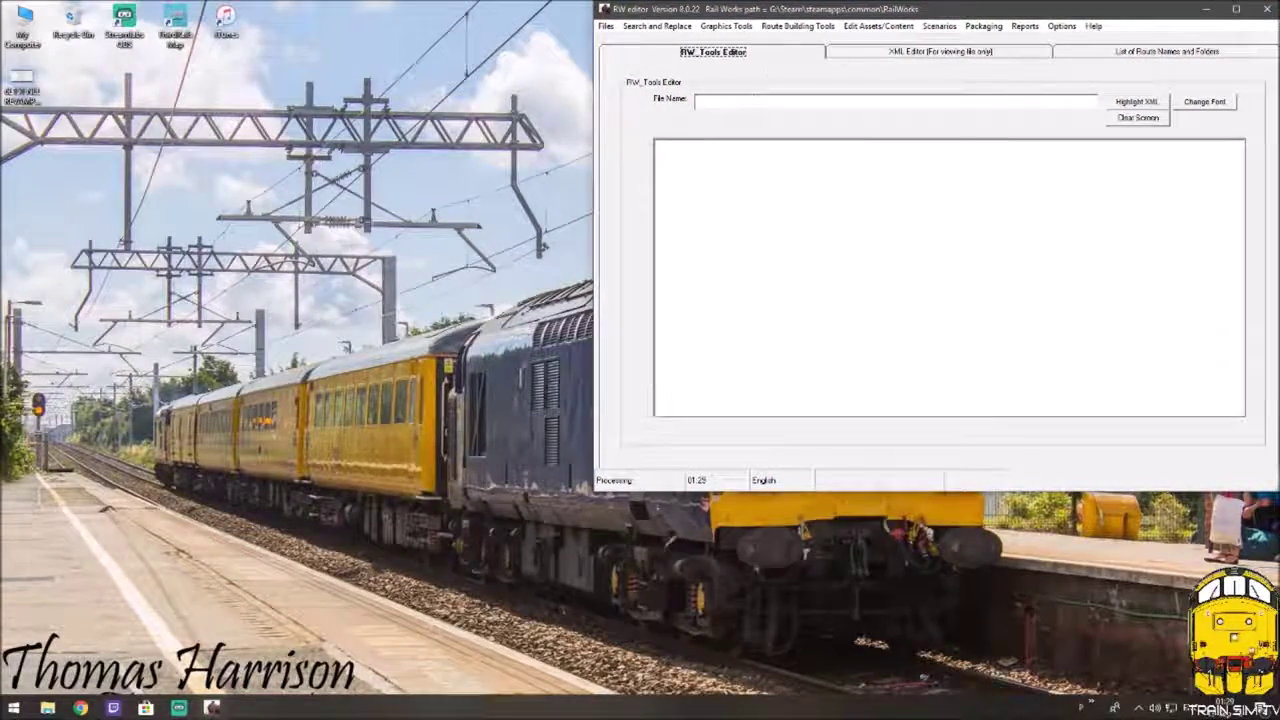
Step: Set the PreLoad folder to CVR_QD_Preloads inside the VP folder of the RailWorks Assets
click(1068, 30)
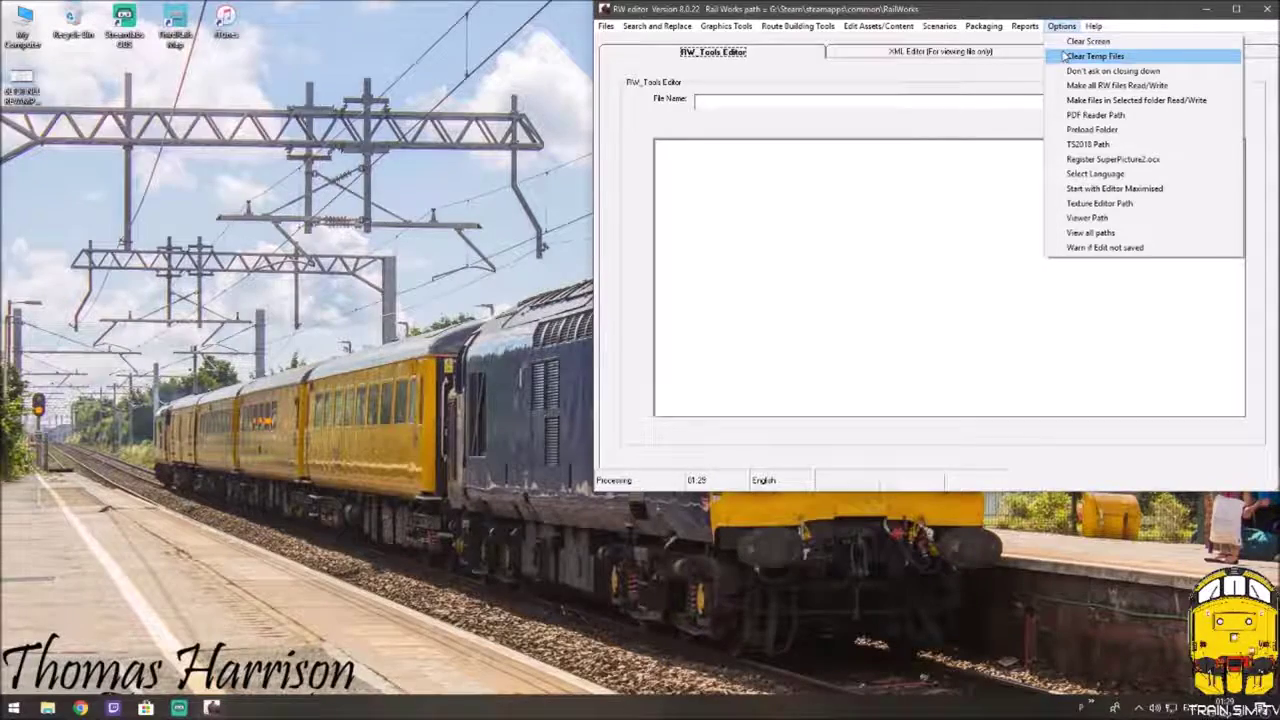
click(1096, 130)
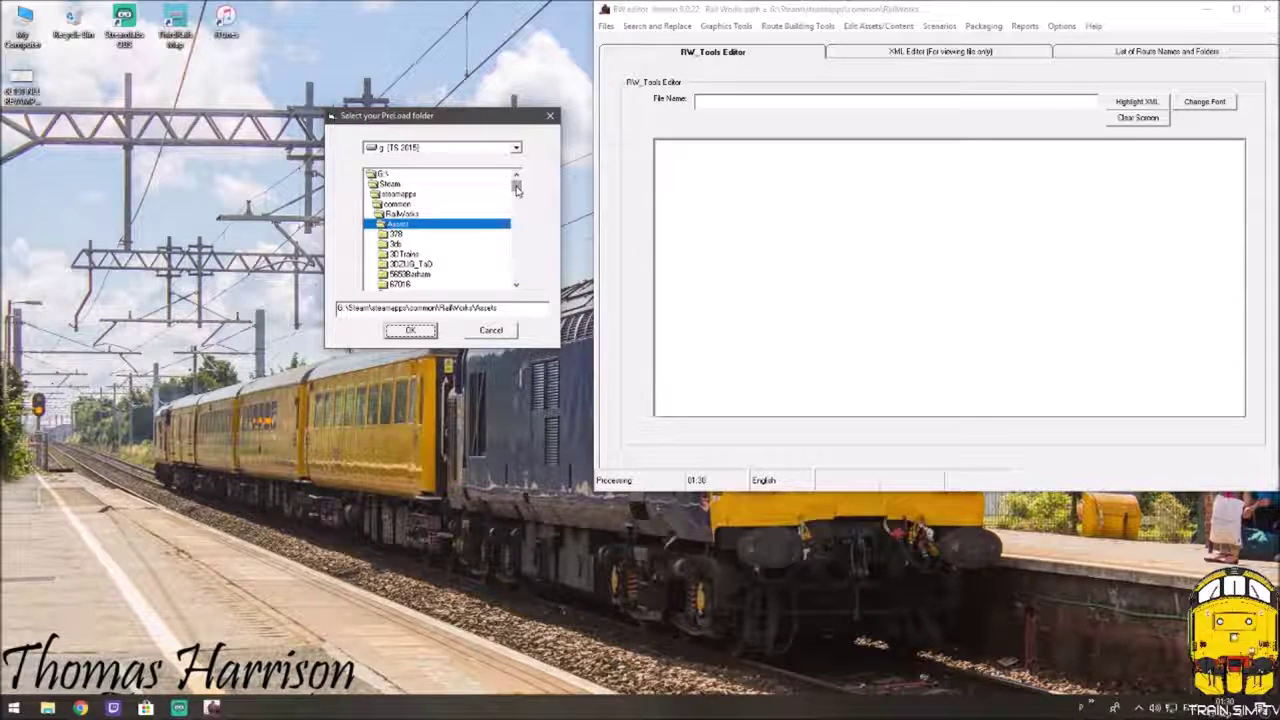
drag(517, 190, 517, 285)
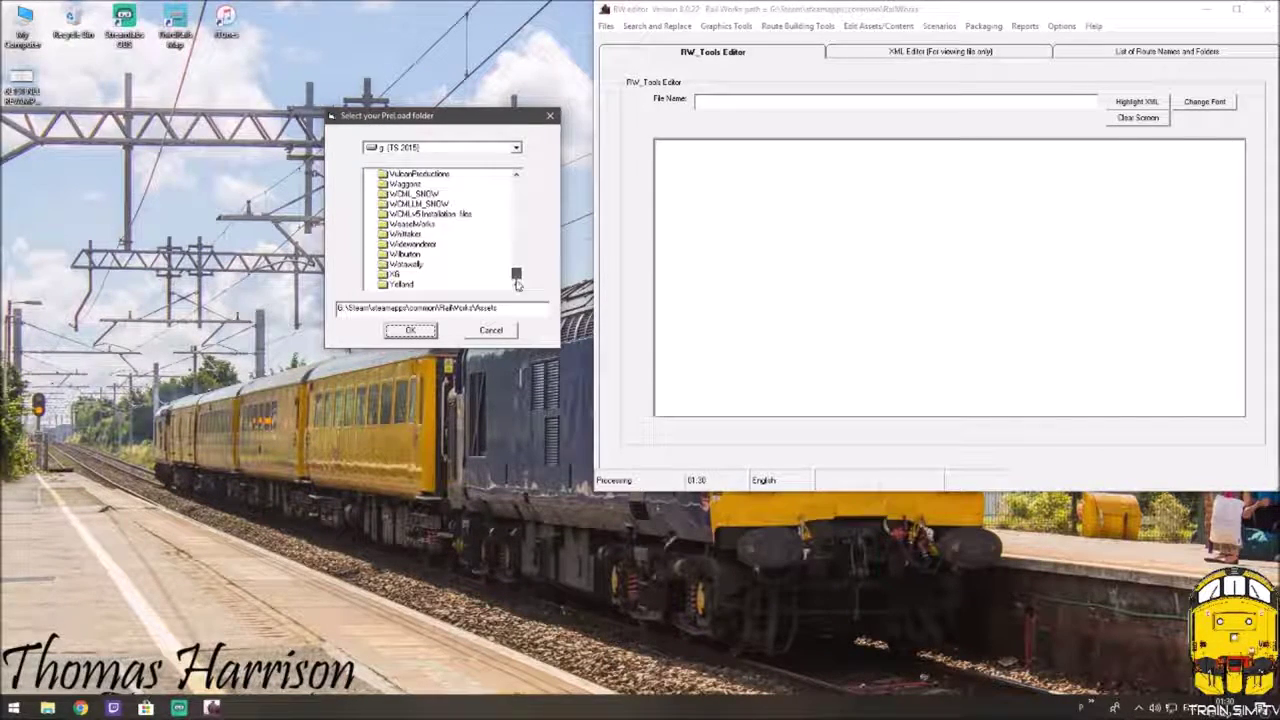
scroll(405, 188, up, 2)
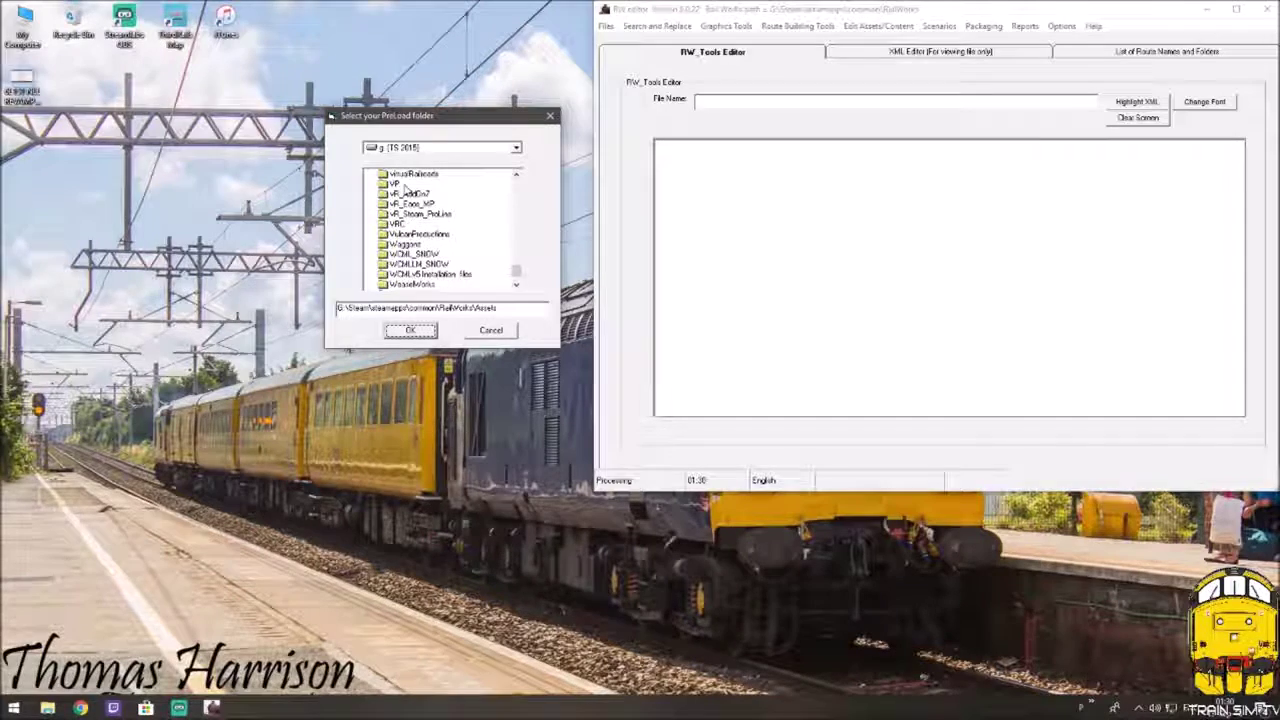
click(405, 188)
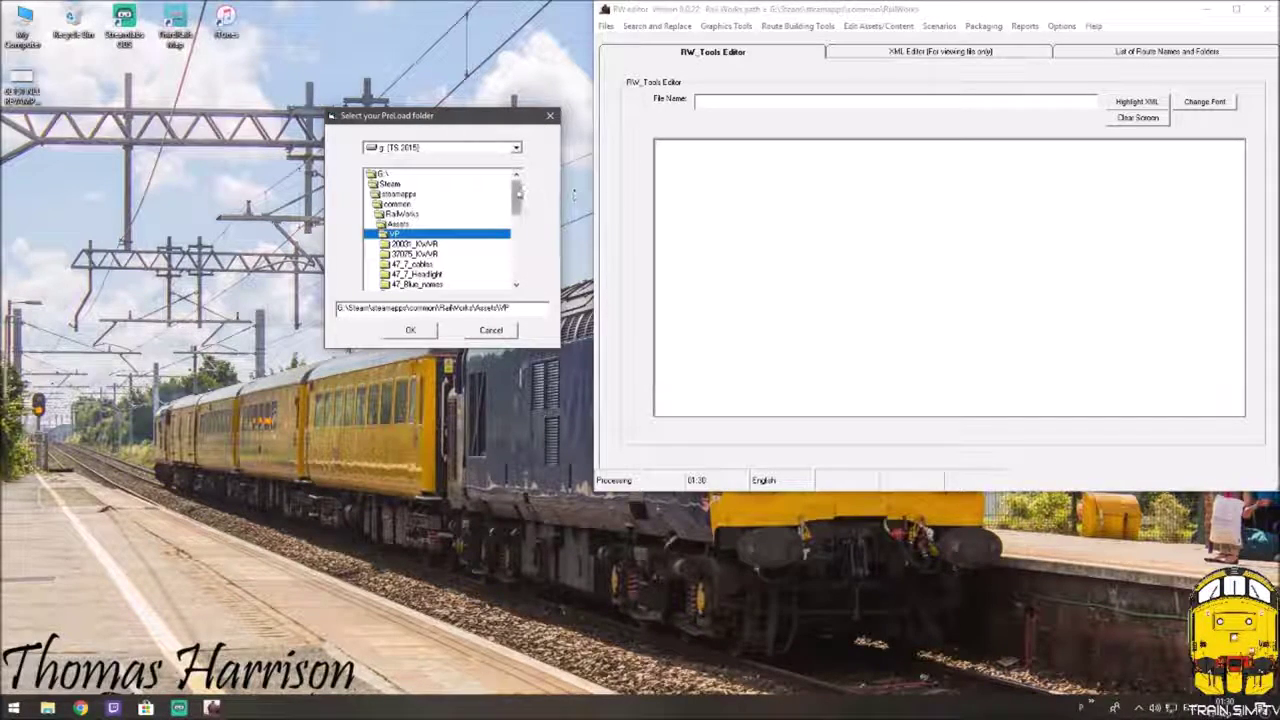
drag(518, 197, 531, 226)
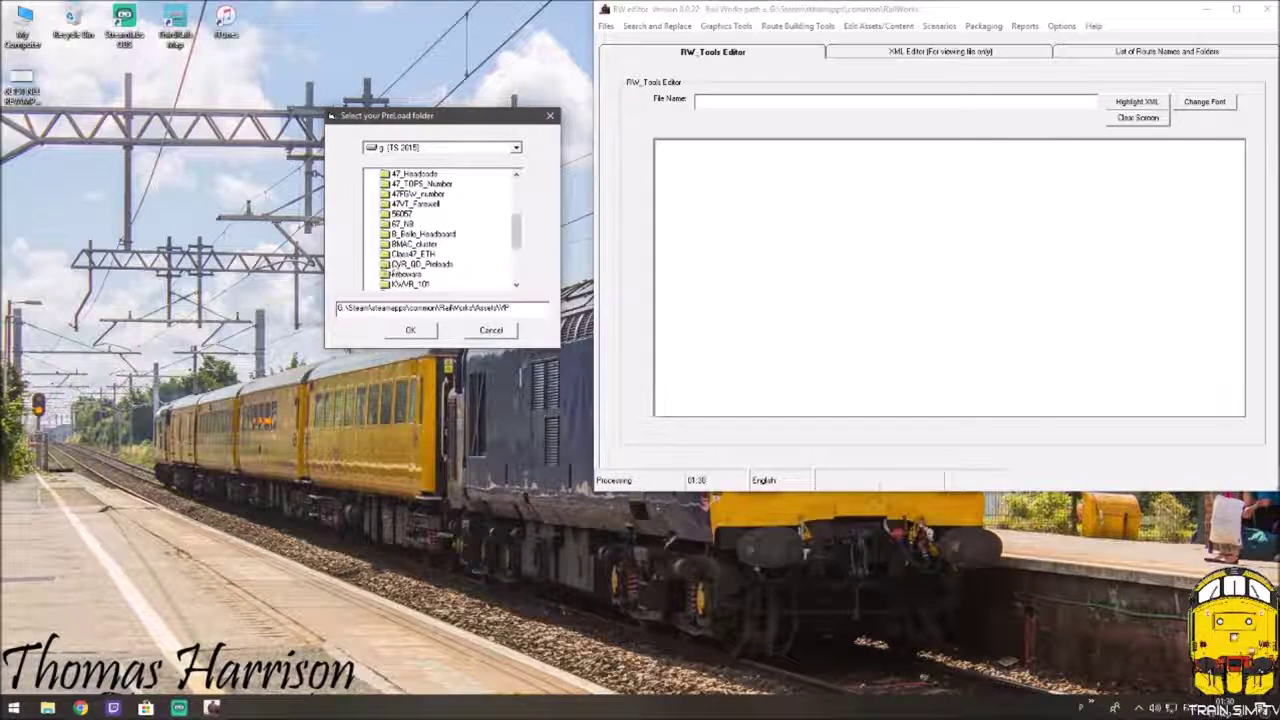
click(424, 266)
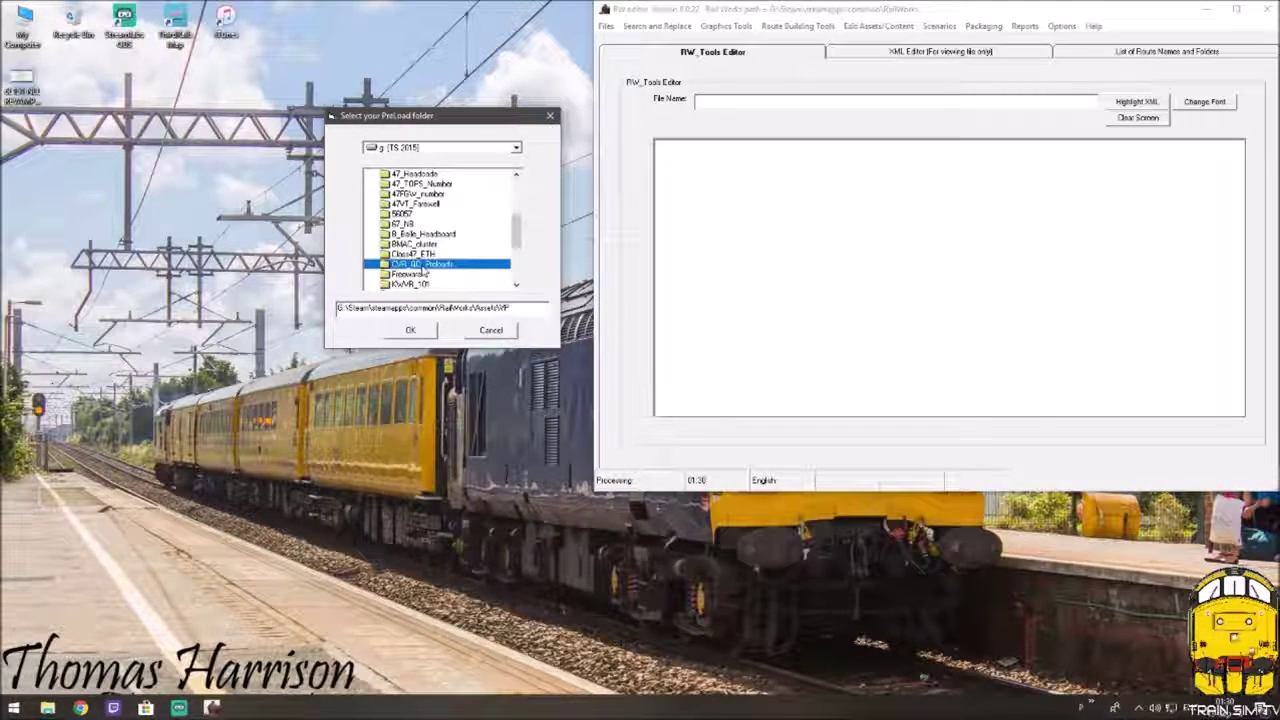
click(413, 331)
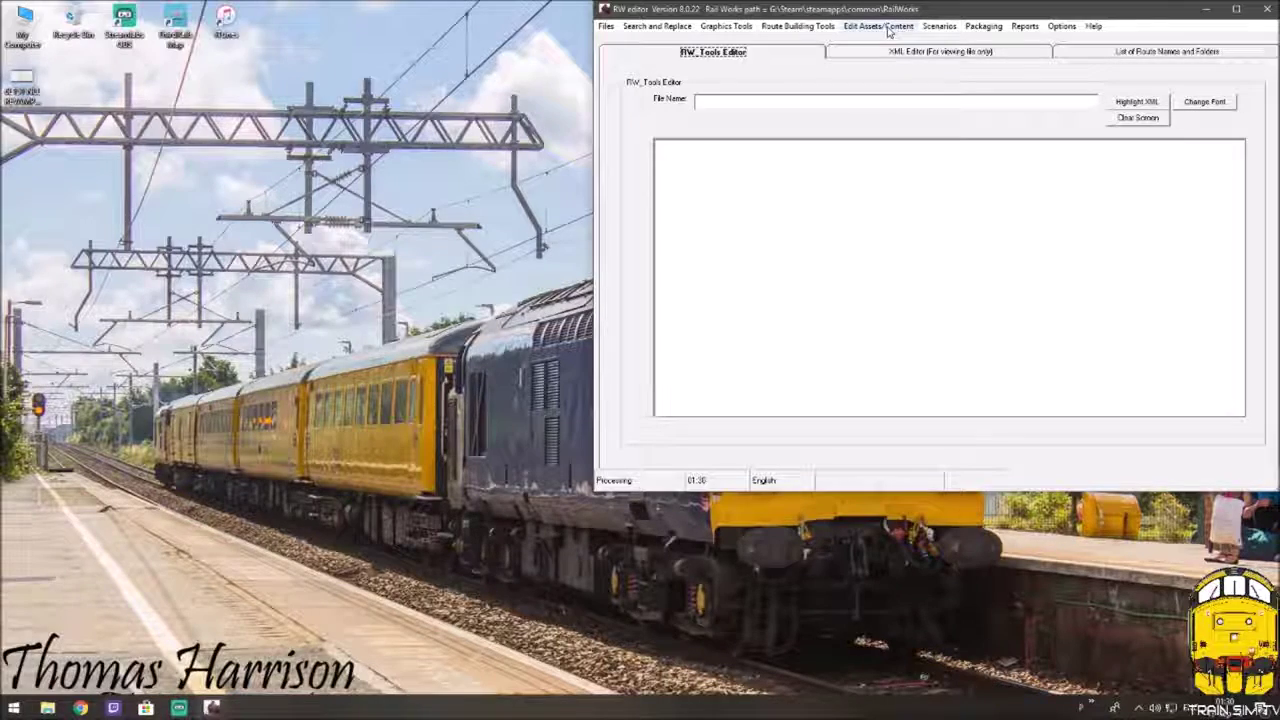
Step: Switch to File Explorer and open the Class92Pack01 folder under RSC in the RailWorks Assets folder
click(47, 707)
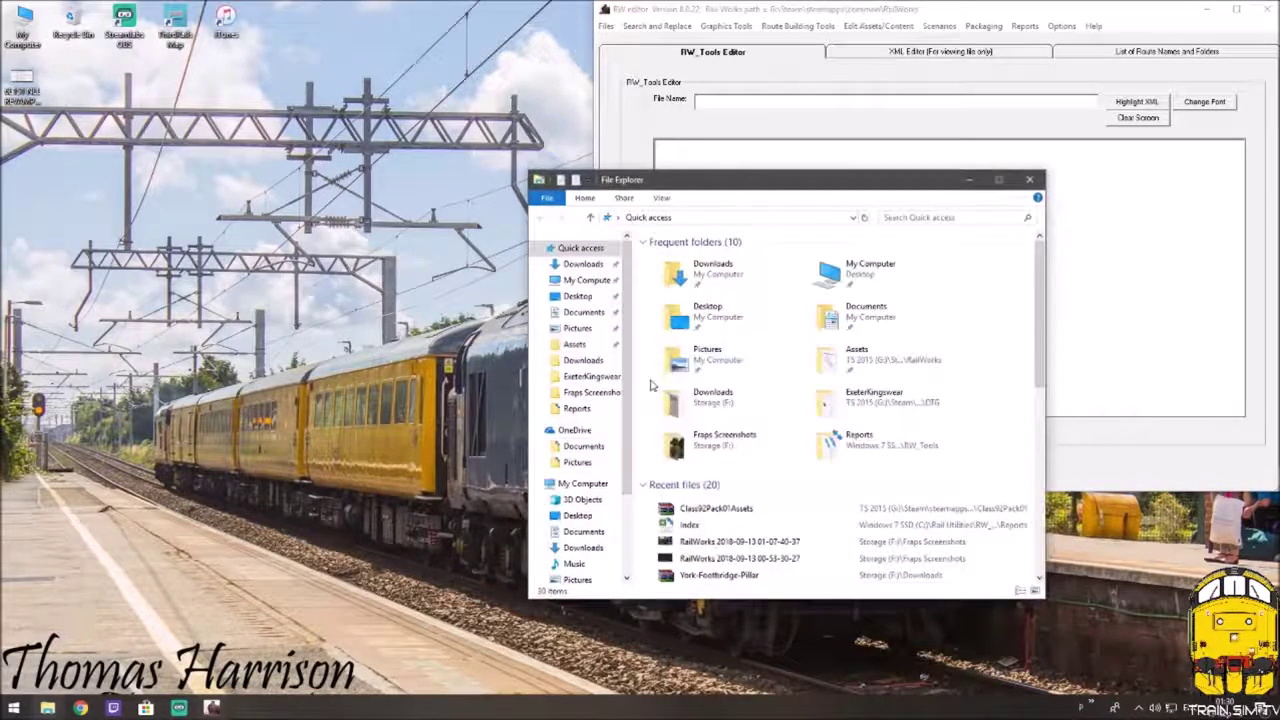
click(577, 345)
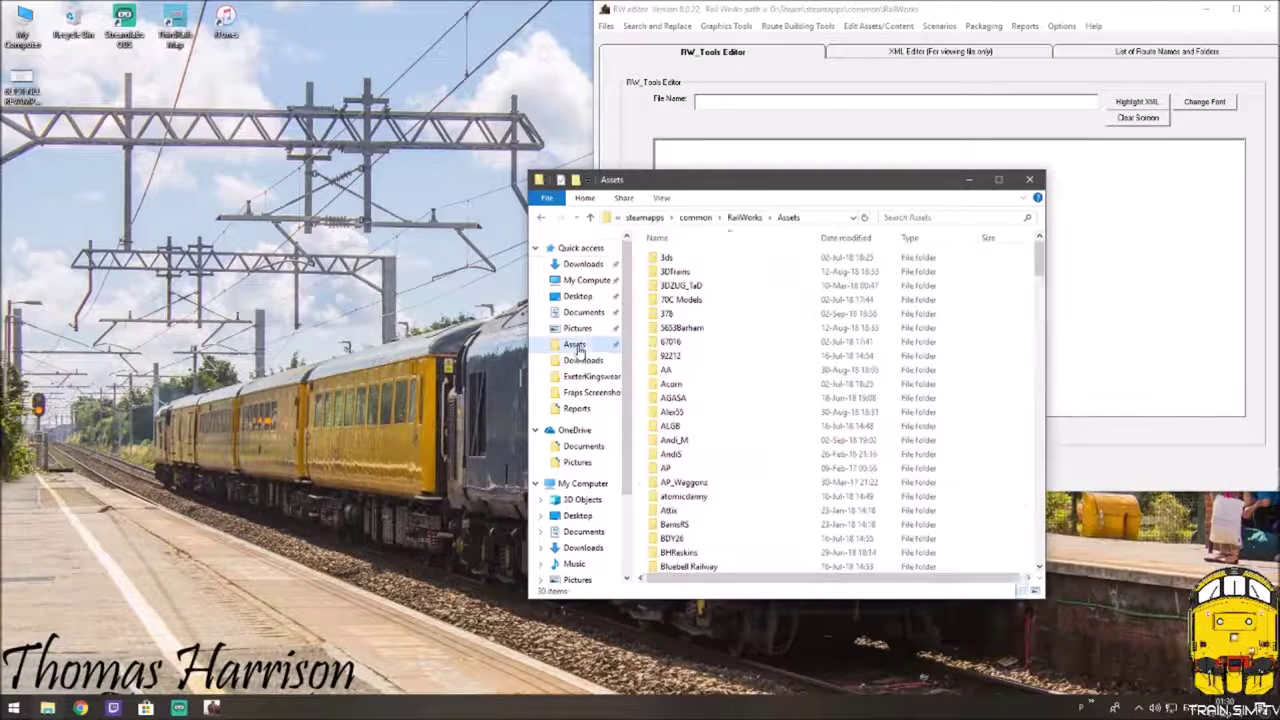
scroll(740, 460, down, 5)
scroll(740, 460, down, 20)
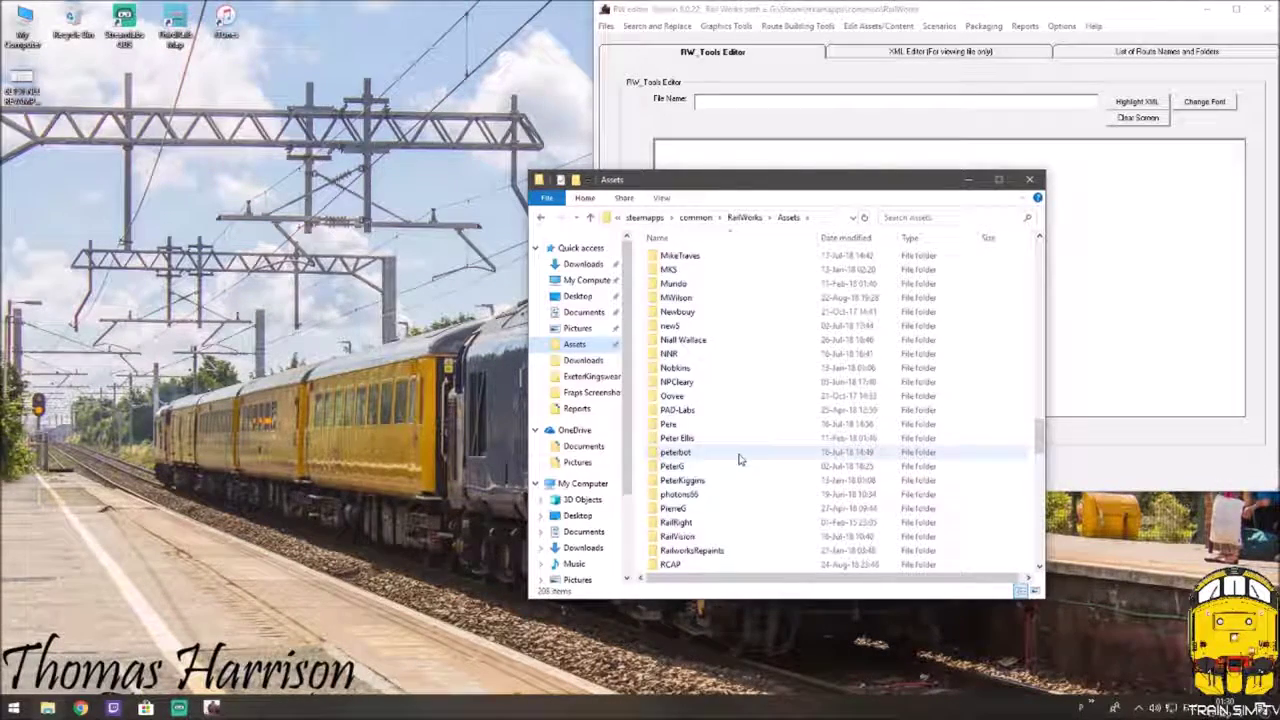
scroll(740, 460, down, 4)
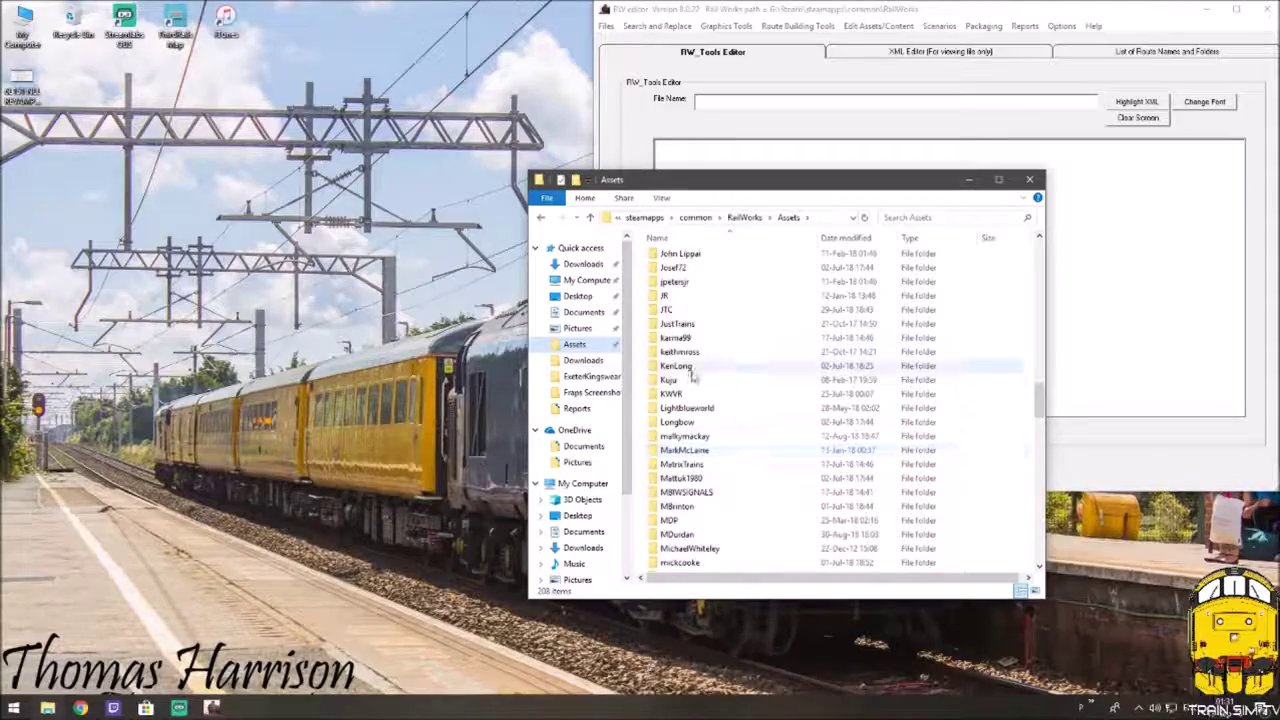
scroll(714, 557, down, 2)
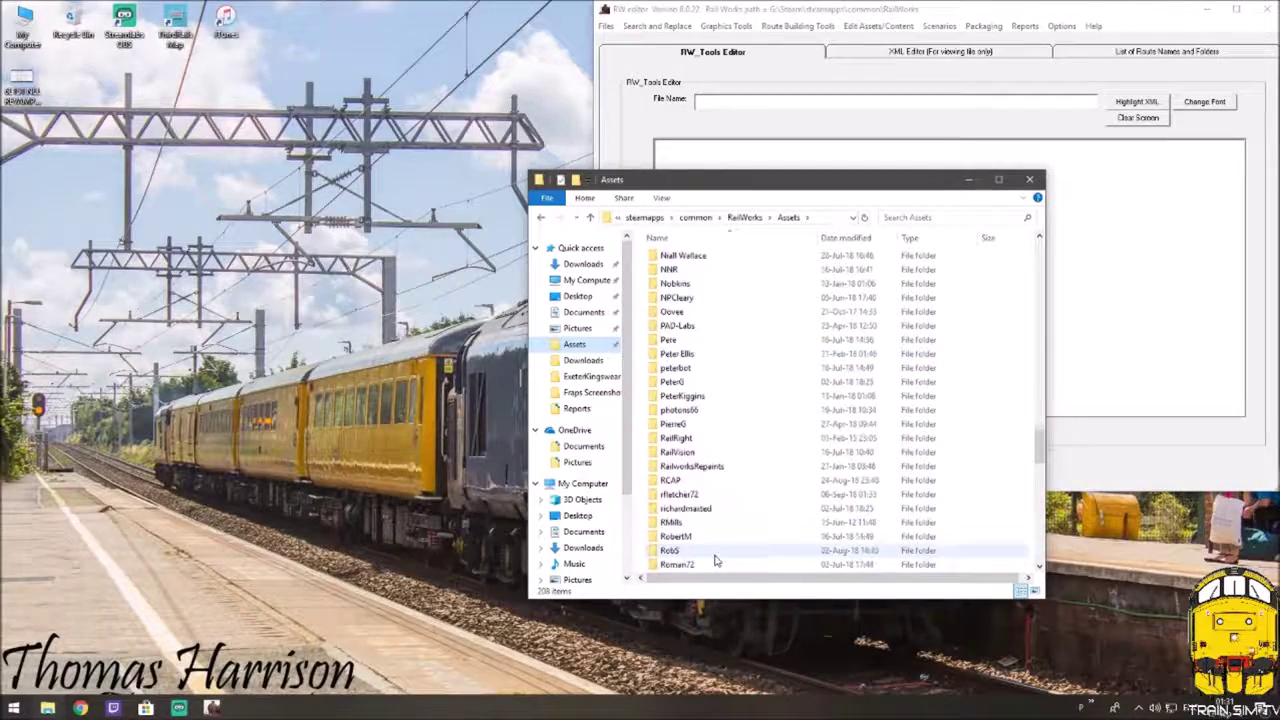
double_click(668, 565)
scroll(720, 555, down, 5)
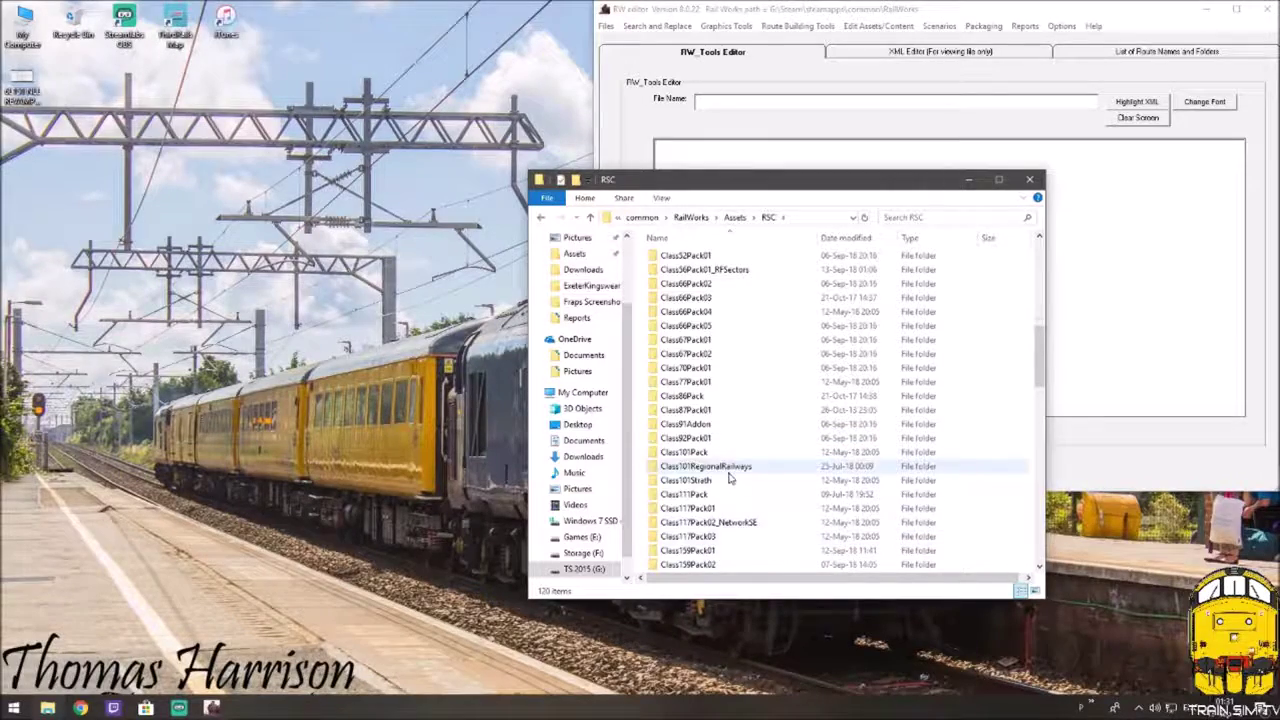
scroll(720, 560, up, 1)
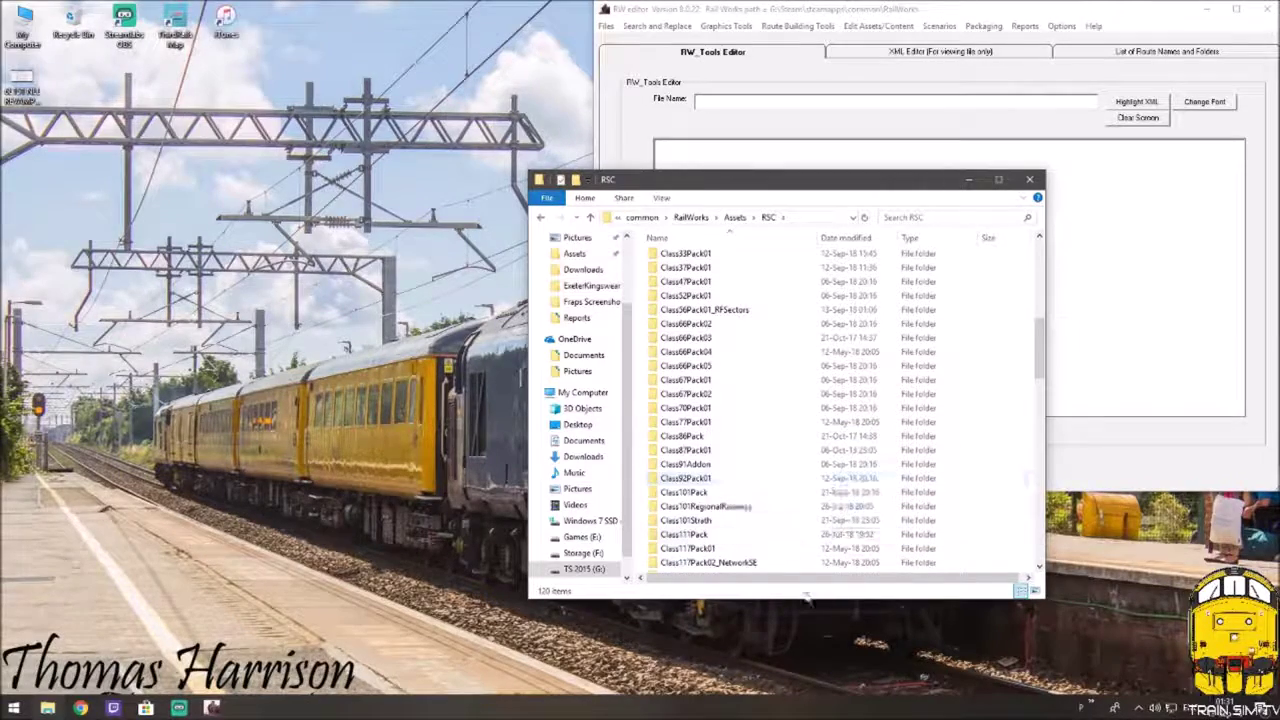
double_click(686, 478)
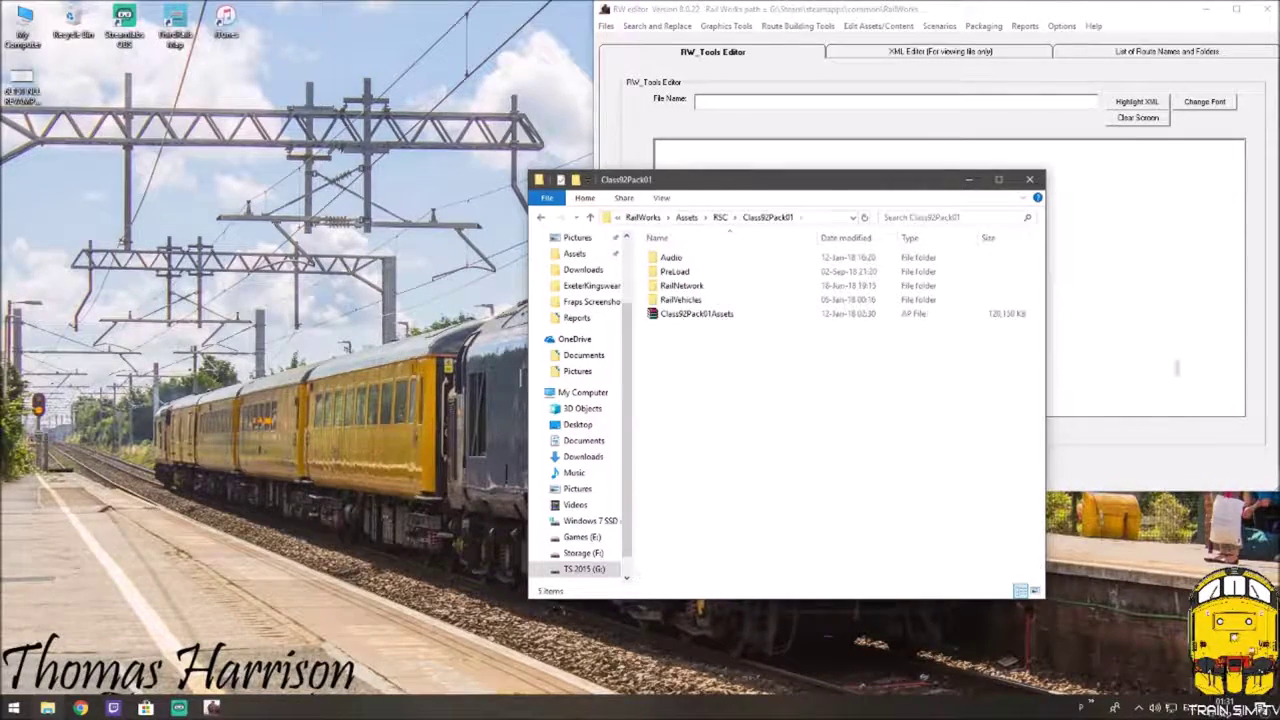
Step: Examine the folders inside the Class92Pack01Assets archive in WinRAR, then close the archive and the folder window
click(688, 314)
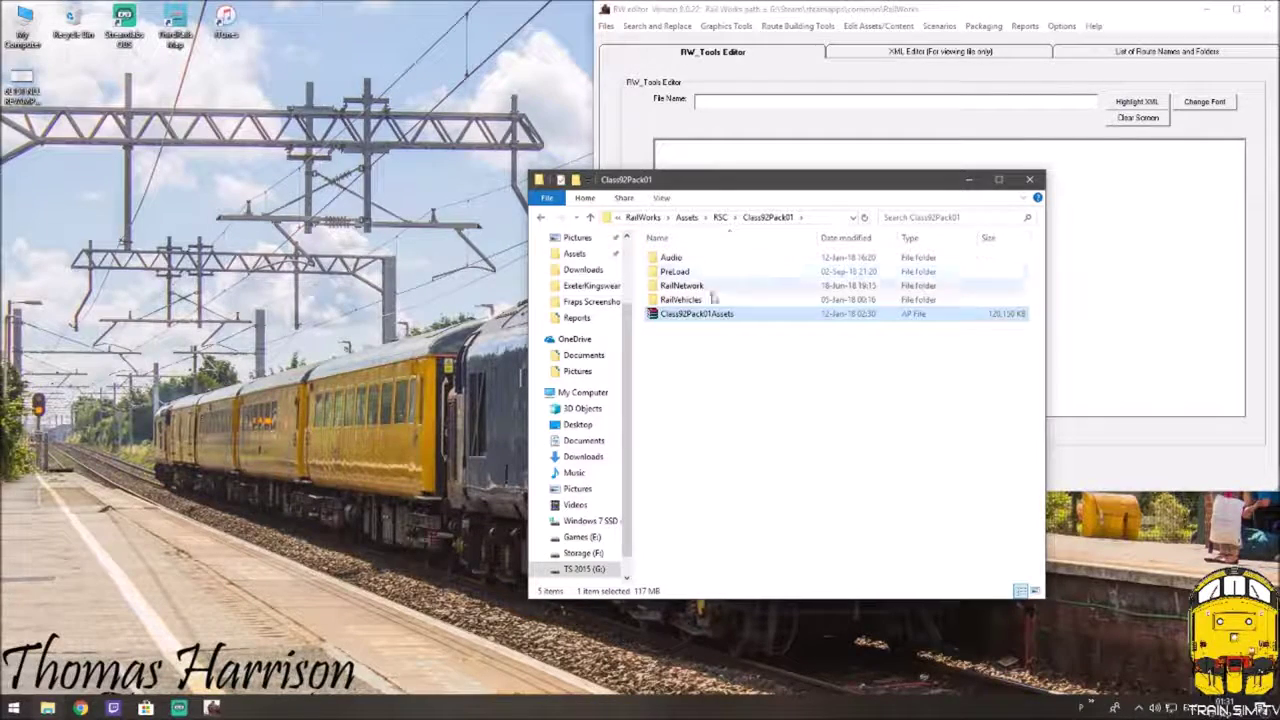
double_click(700, 314)
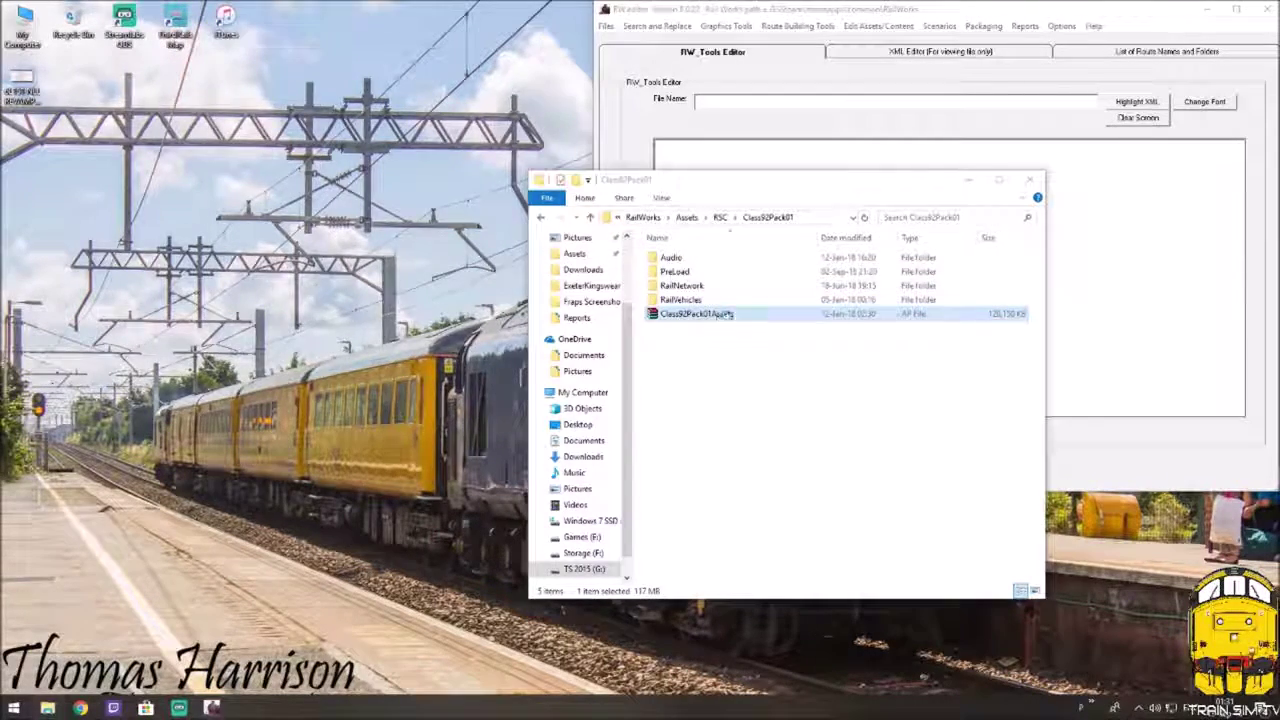
click(148, 259)
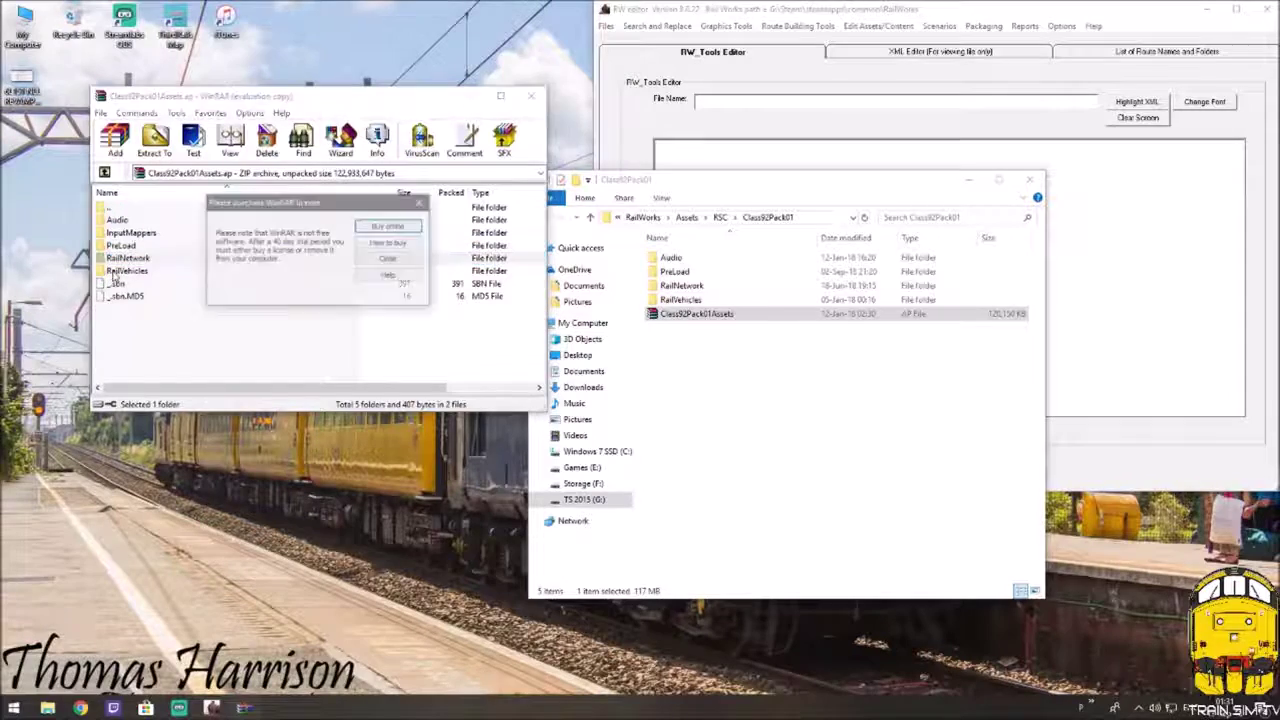
click(385, 278)
click(133, 272)
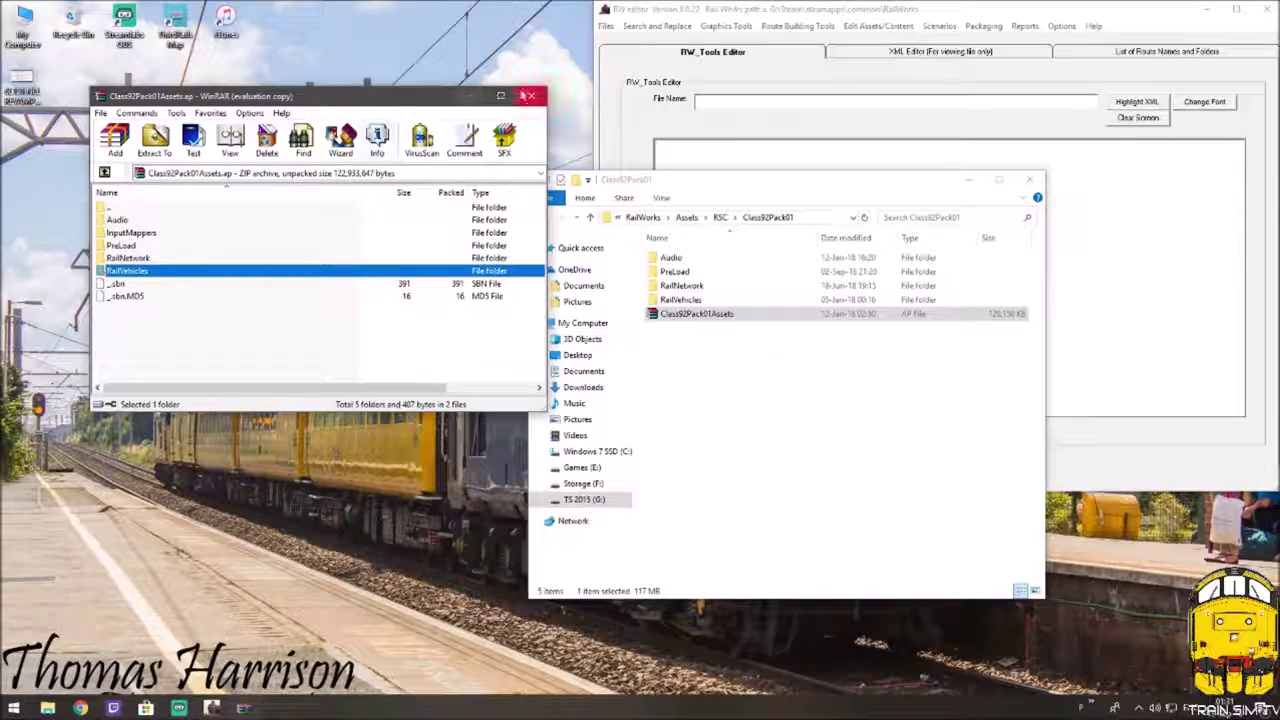
click(531, 95)
click(1036, 185)
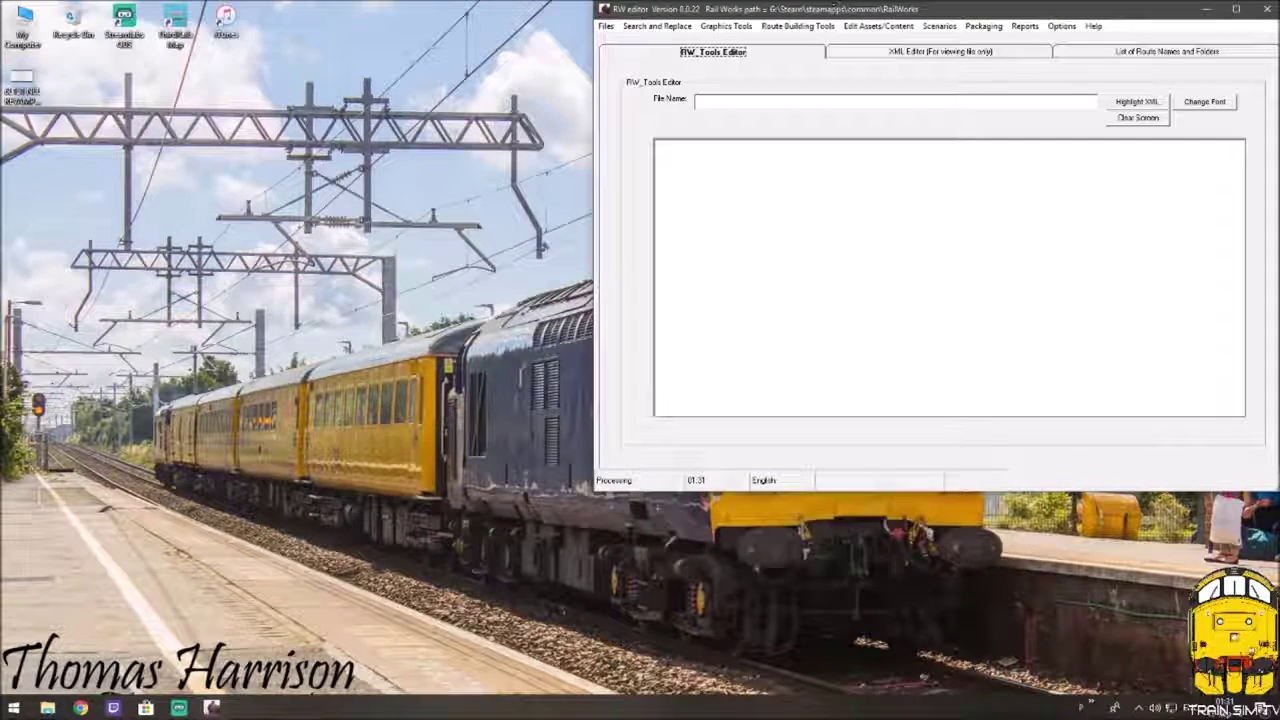
Step: Open the Asset Editor and set it to list rolling stock only with PreLoad folders included
click(880, 27)
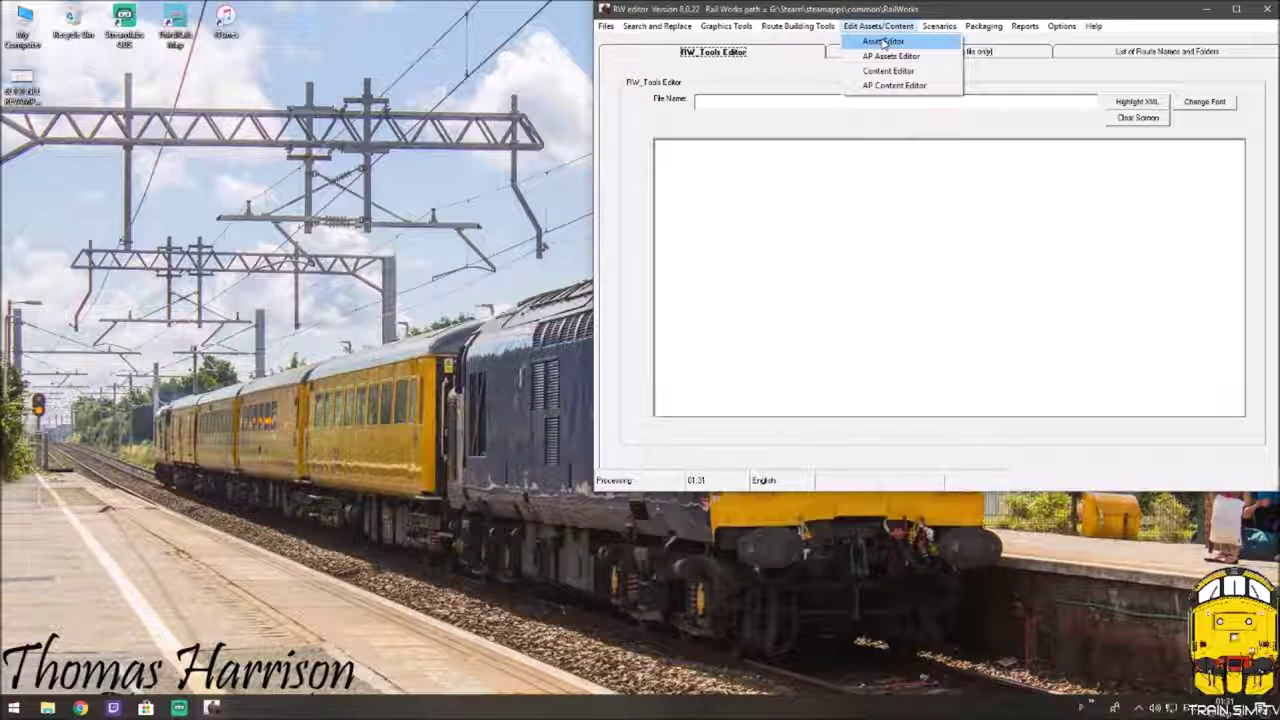
click(881, 41)
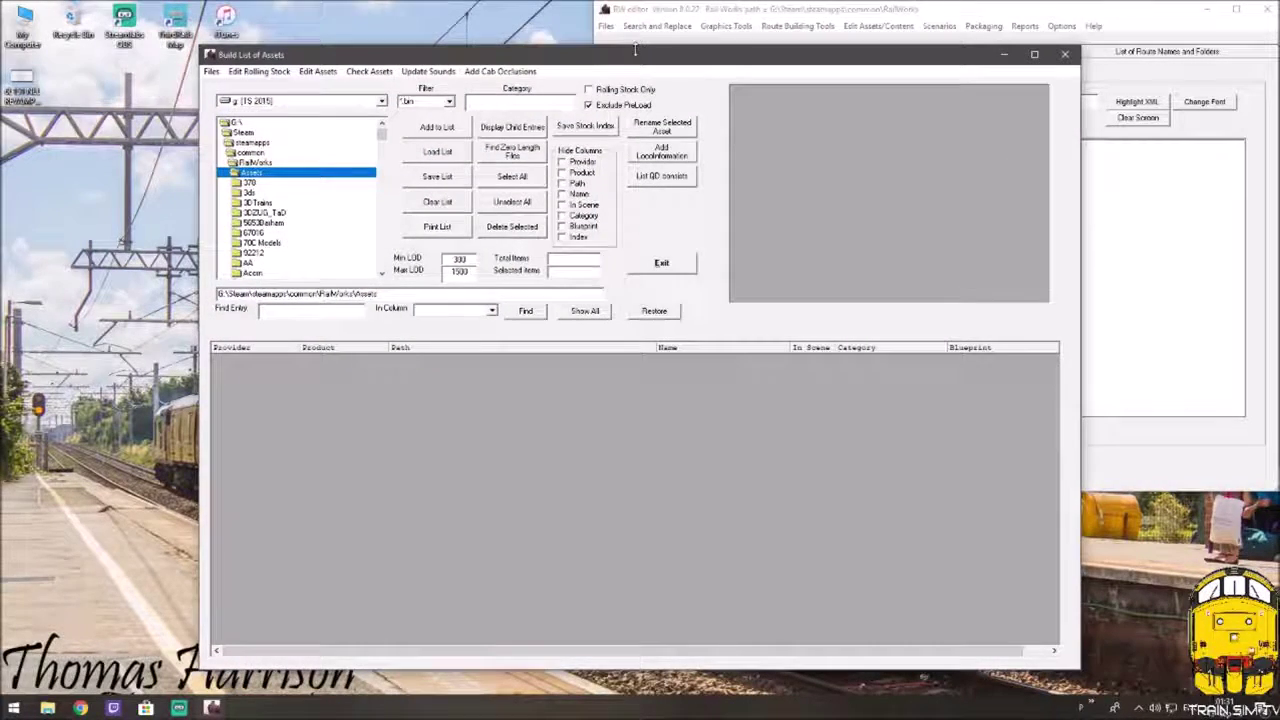
drag(638, 47, 645, 91)
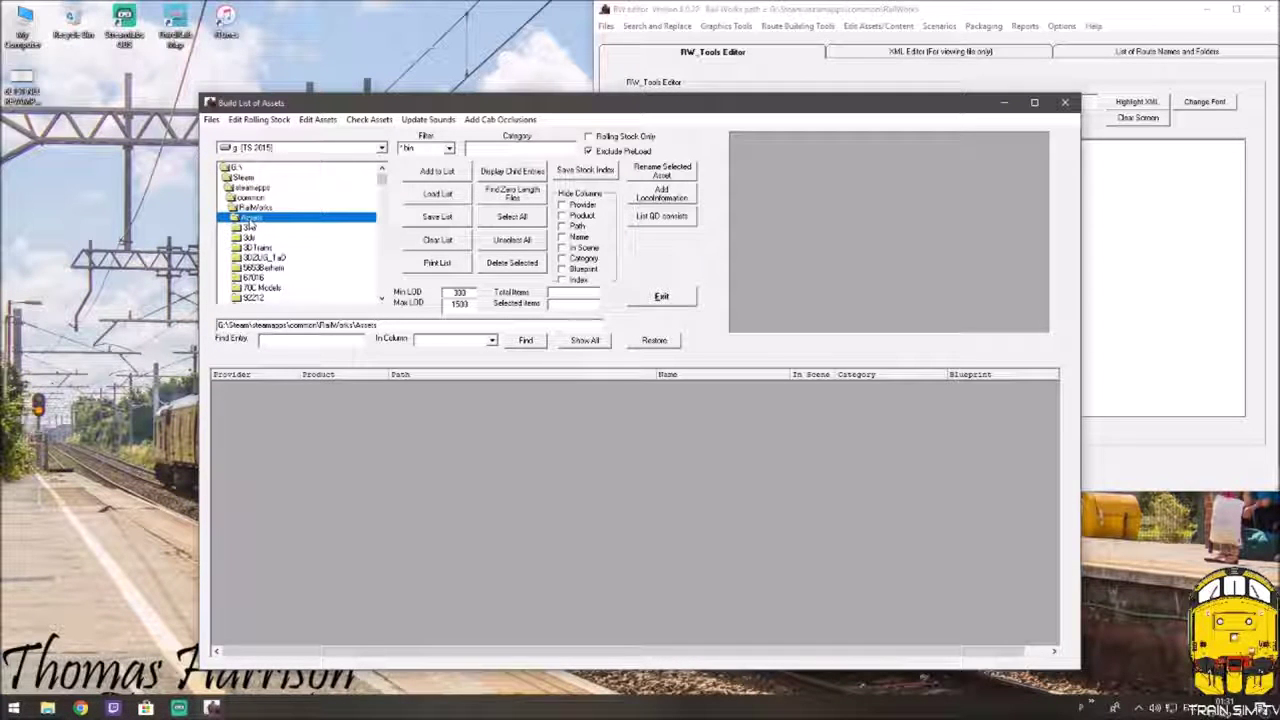
click(589, 137)
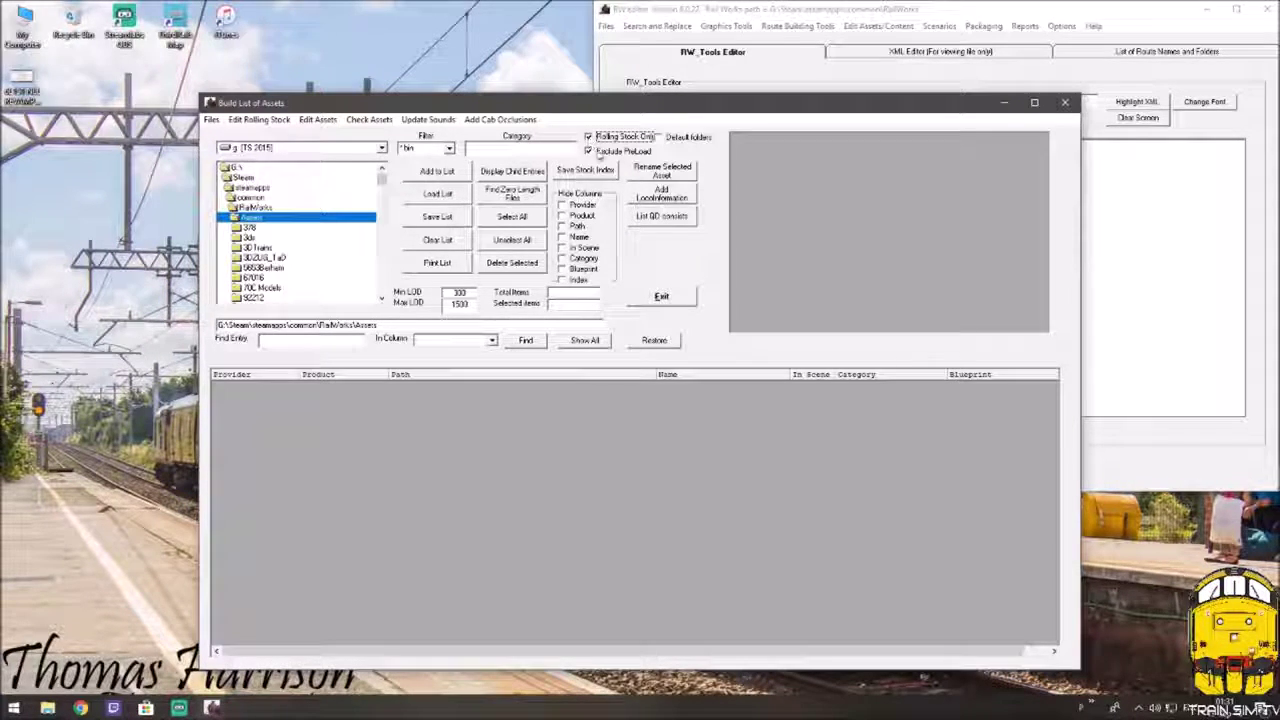
click(589, 151)
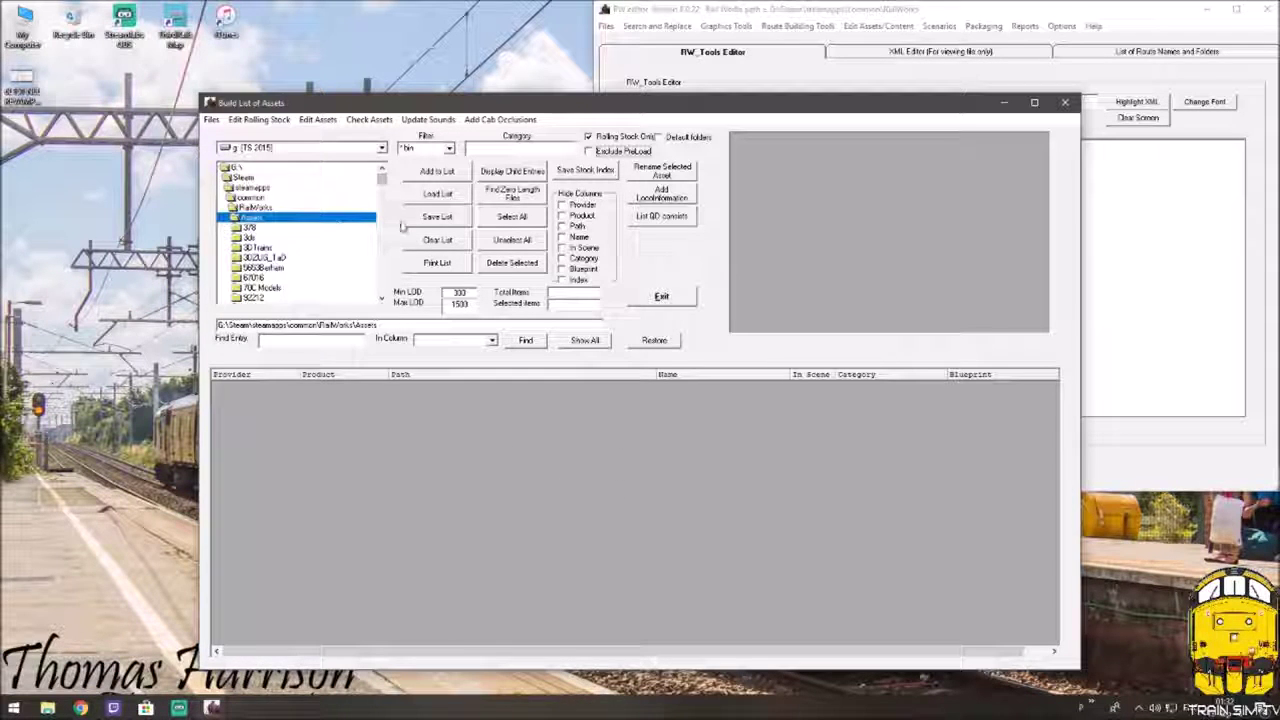
click(443, 218)
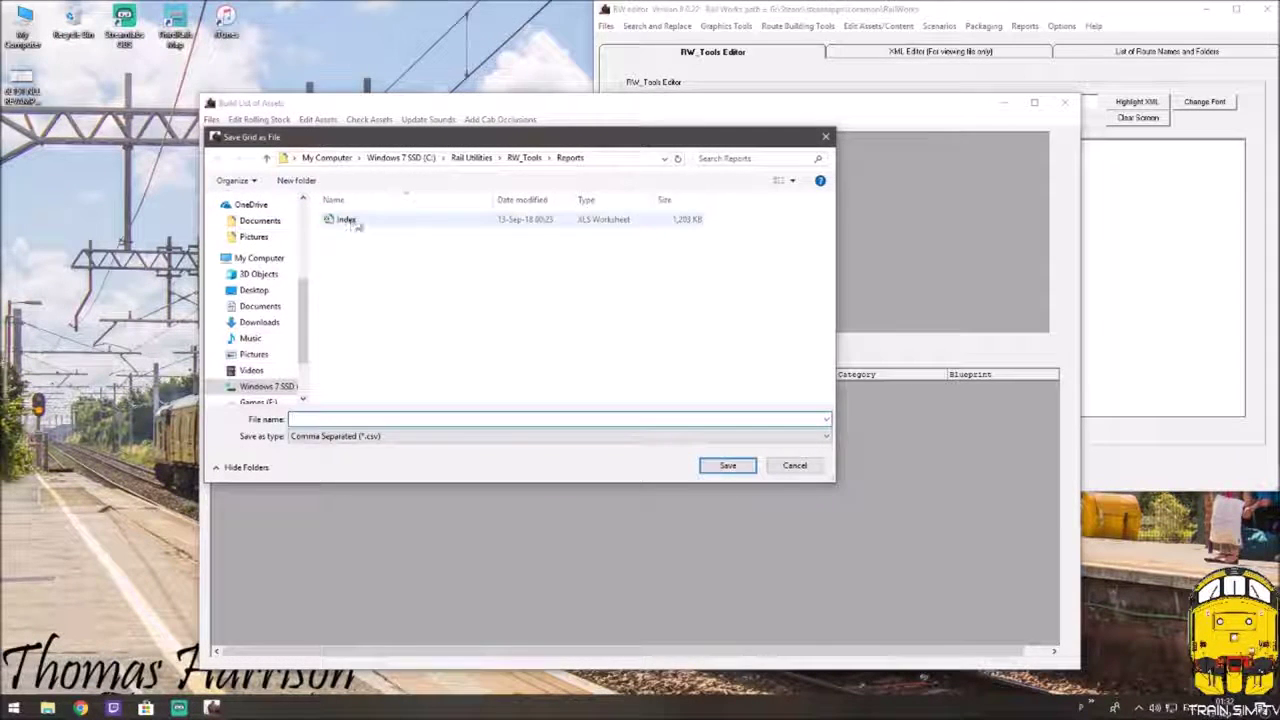
click(343, 222)
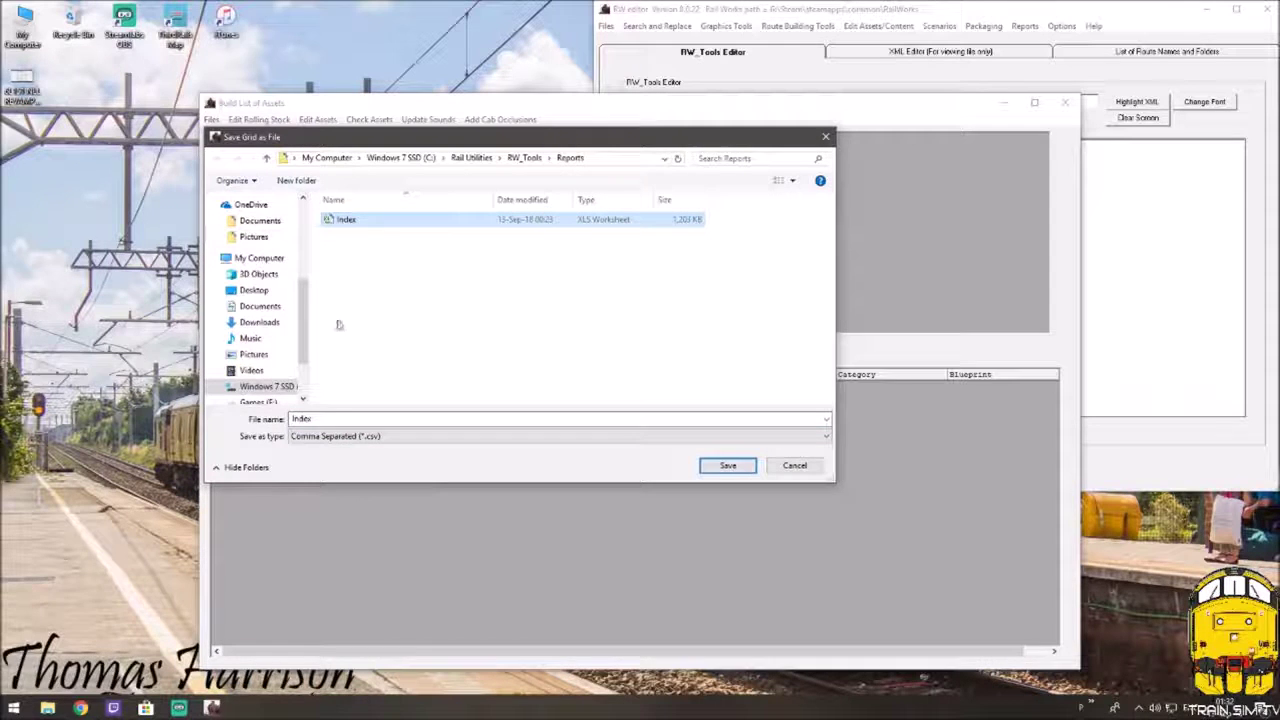
click(795, 466)
Step: Load the saved Index list from the Reports folder into the asset grid and look through its entries
click(443, 197)
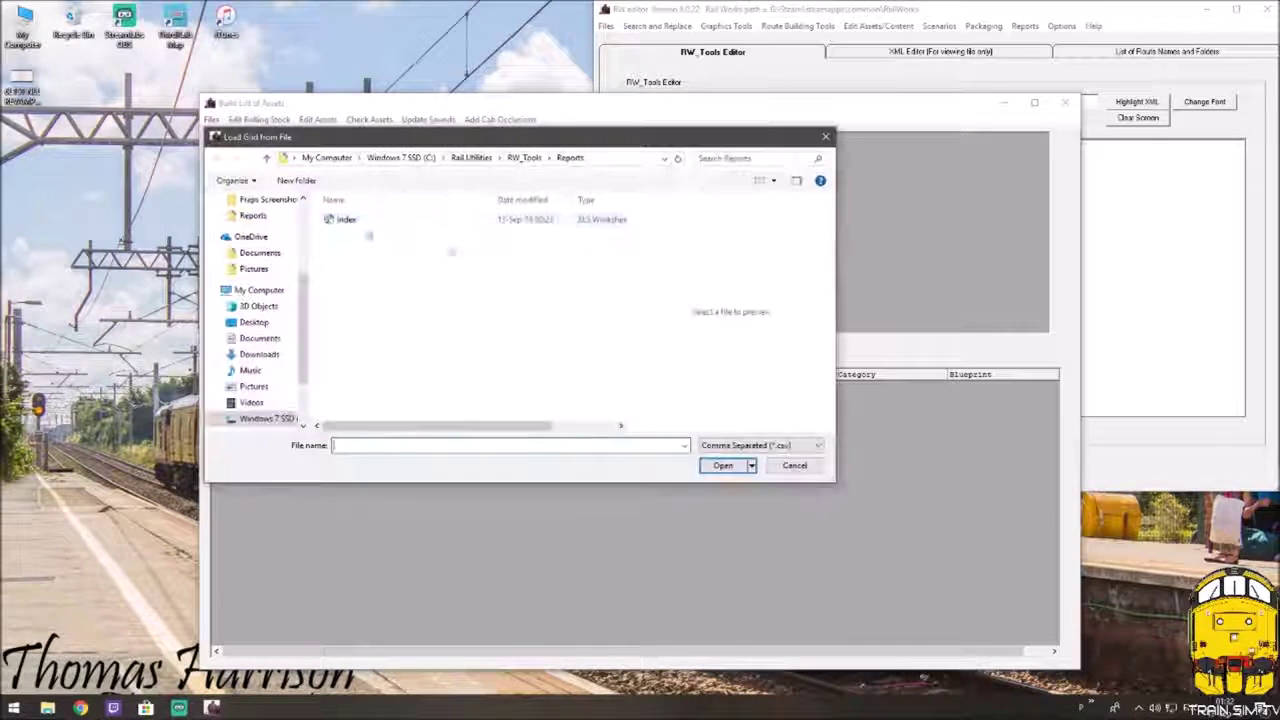
click(346, 219)
click(723, 466)
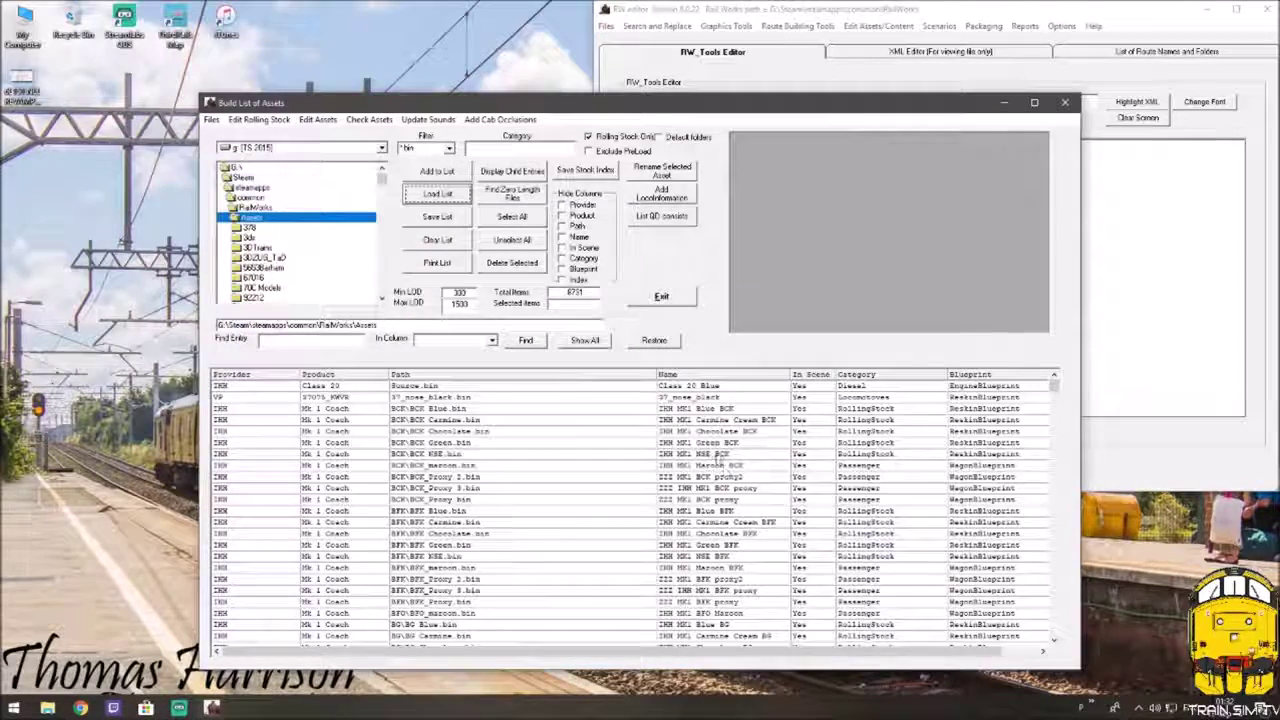
drag(1054, 388, 1057, 636)
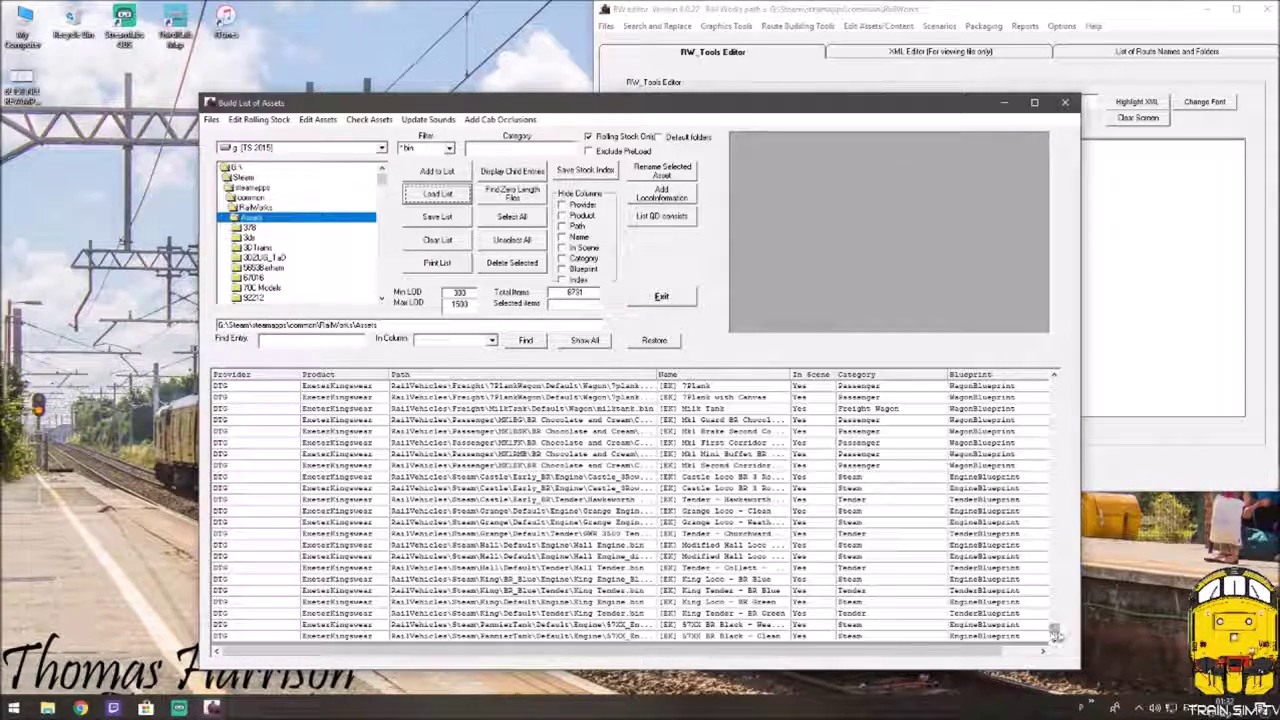
drag(1055, 632, 1054, 385)
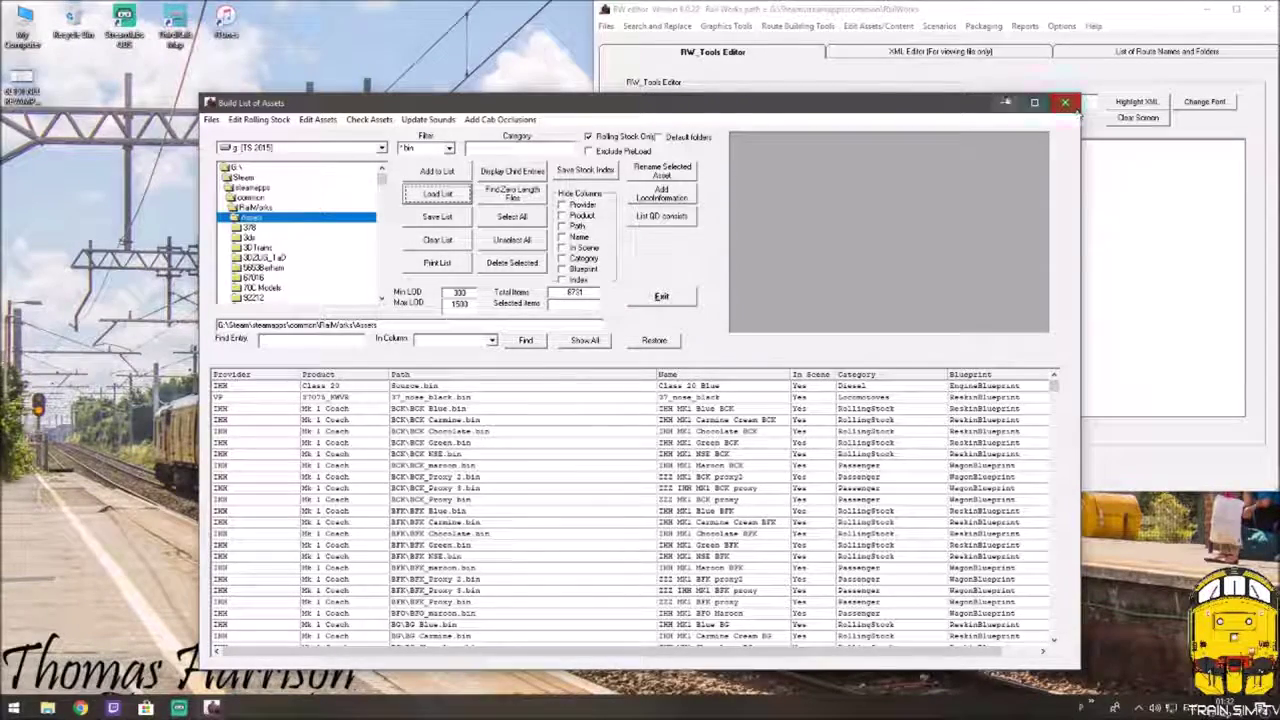
Step: Close the asset list window and switch to Chrome to view the set formations on the VP CVR Fleet Sheet's Coach List
click(1067, 104)
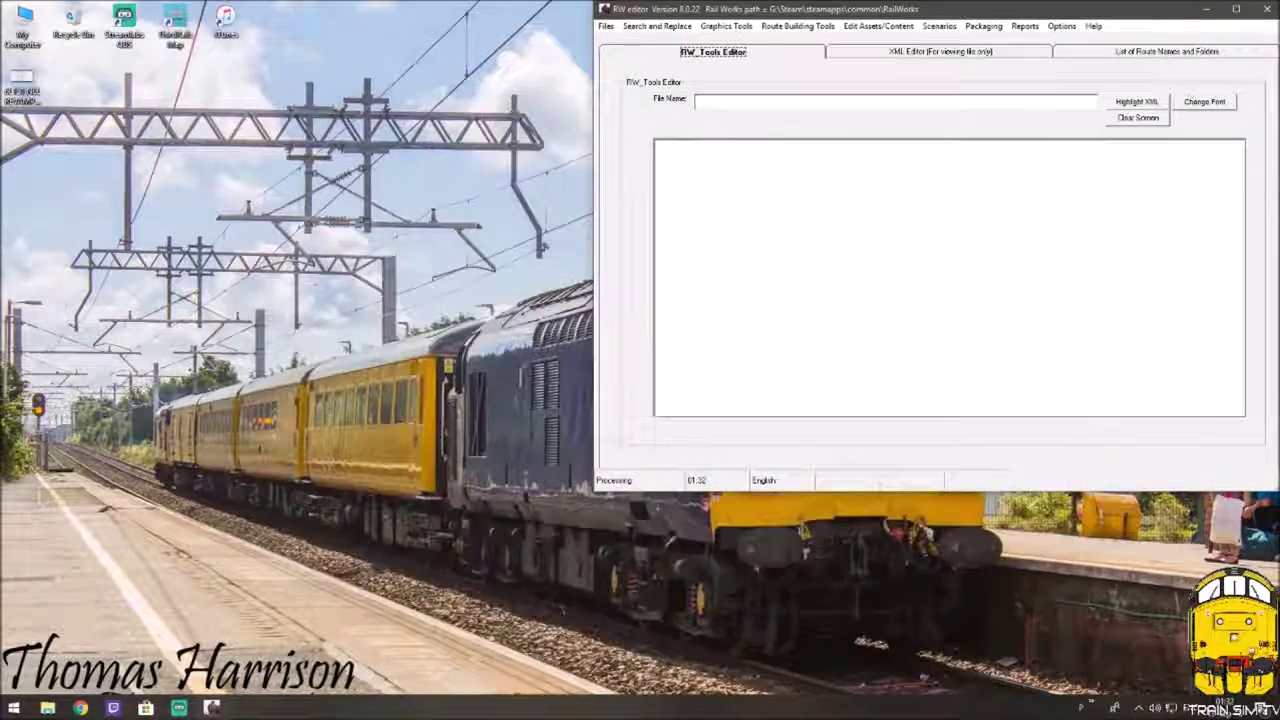
click(81, 708)
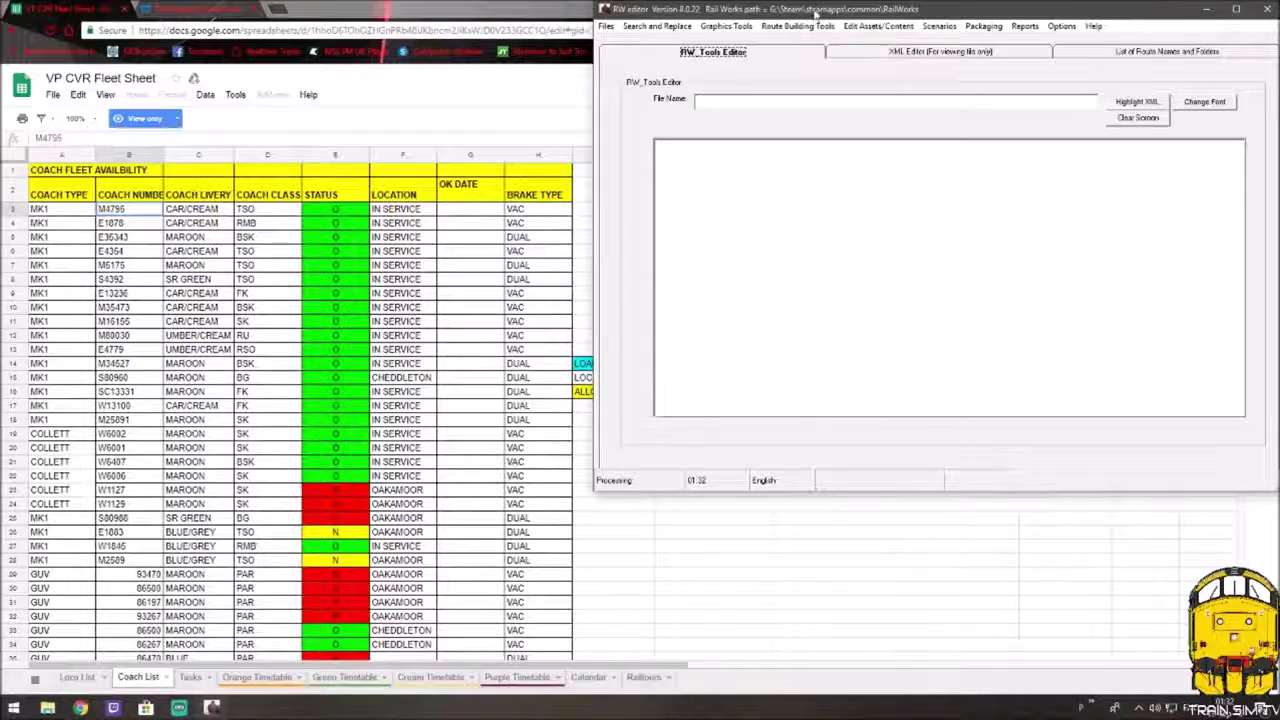
drag(812, 9, 283, 112)
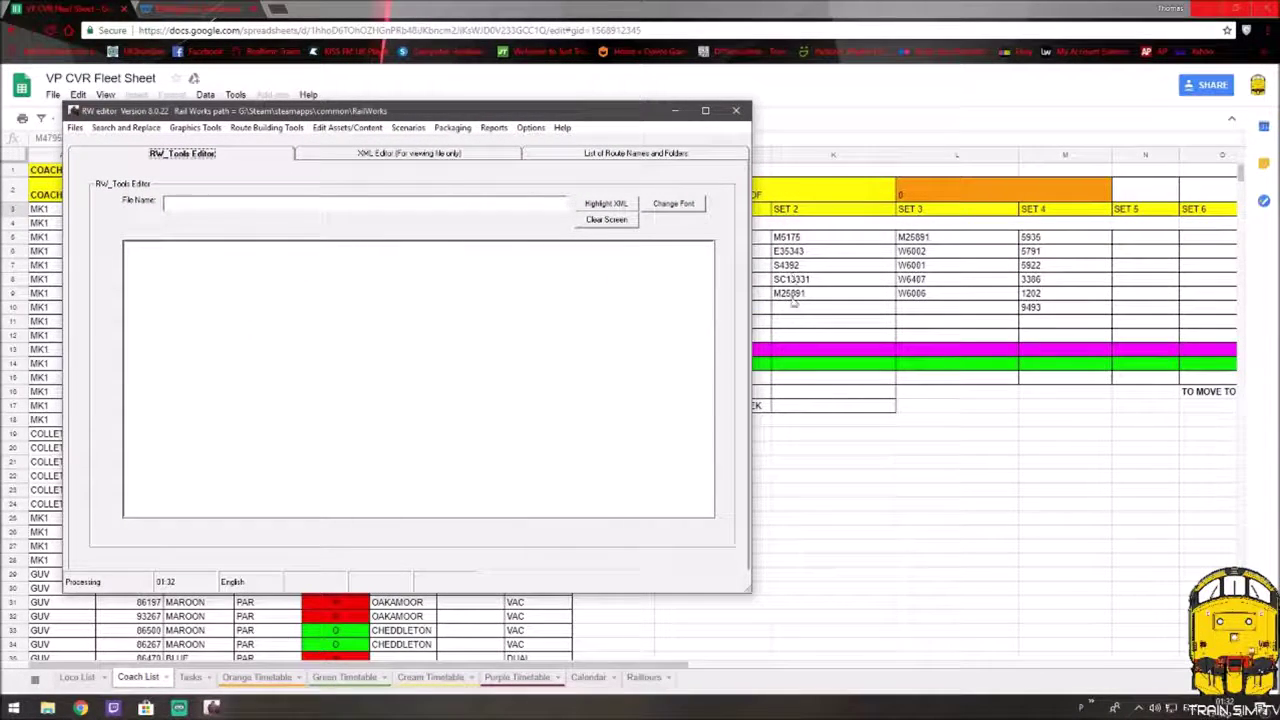
drag(562, 114, 464, 114)
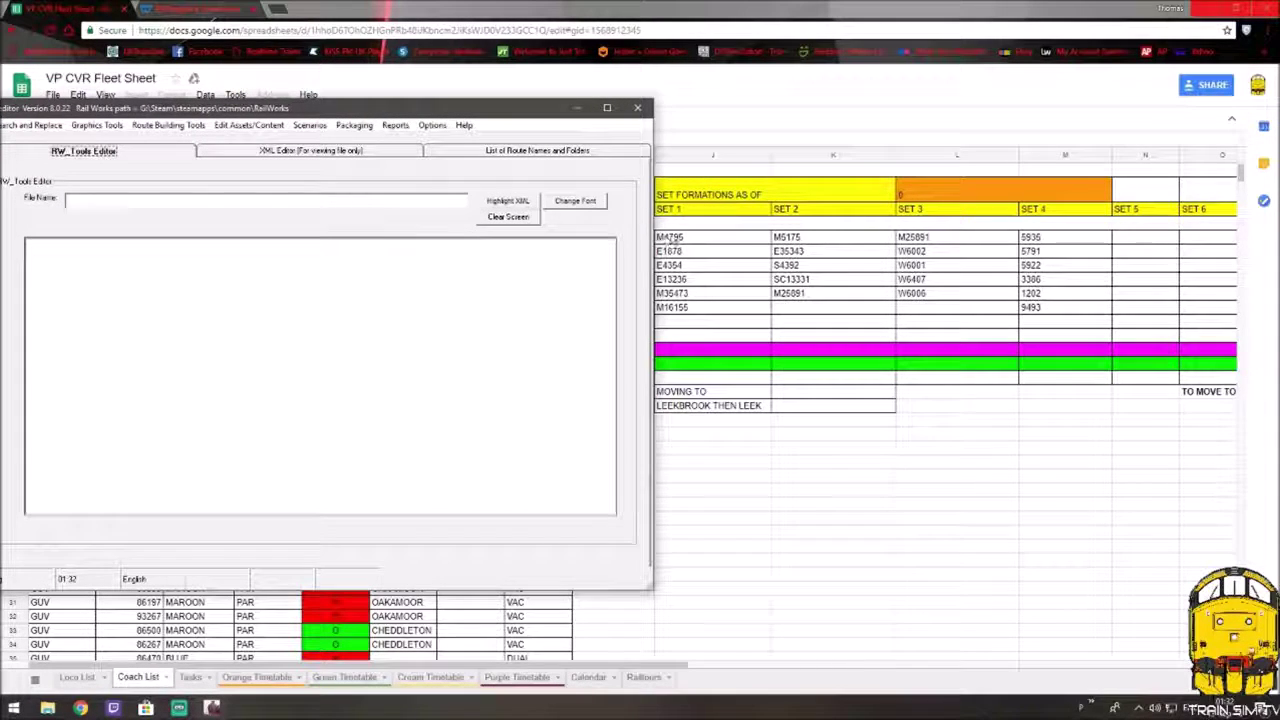
drag(452, 115, 572, 113)
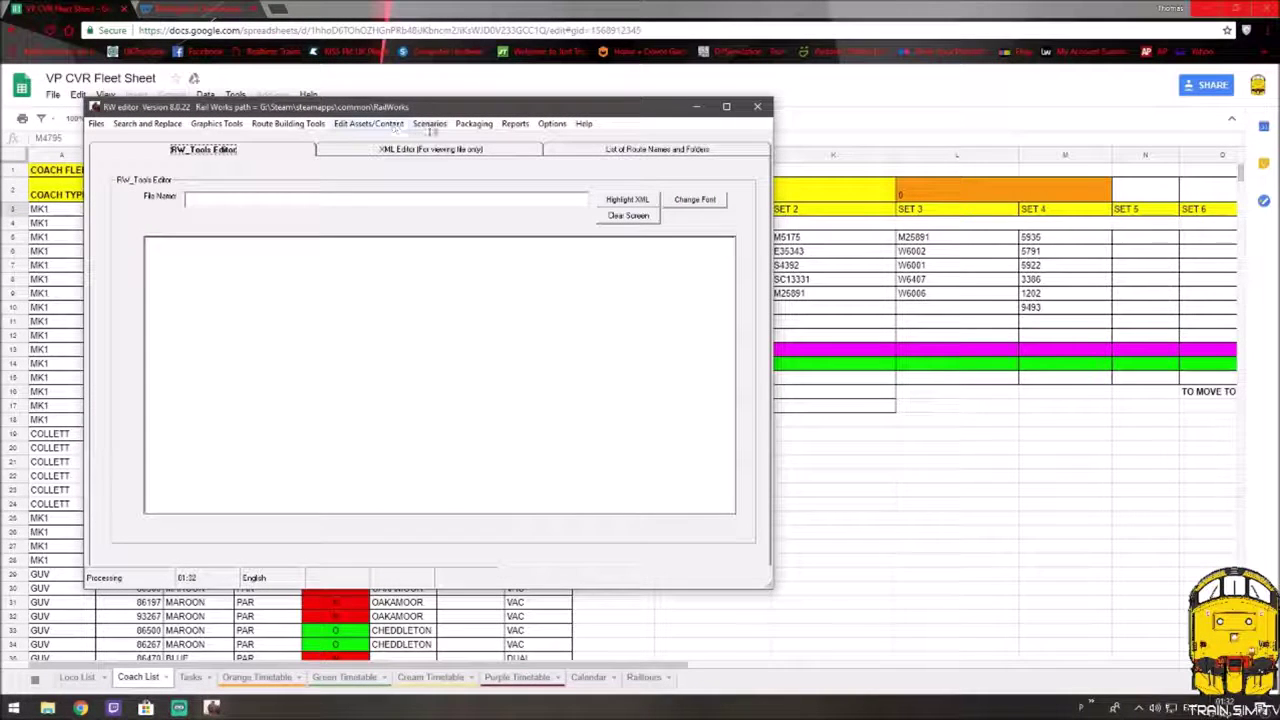
Step: Open the RW_Tools builder for Quick Drive consists and fragments and look through its available indexed rolling stock
click(430, 124)
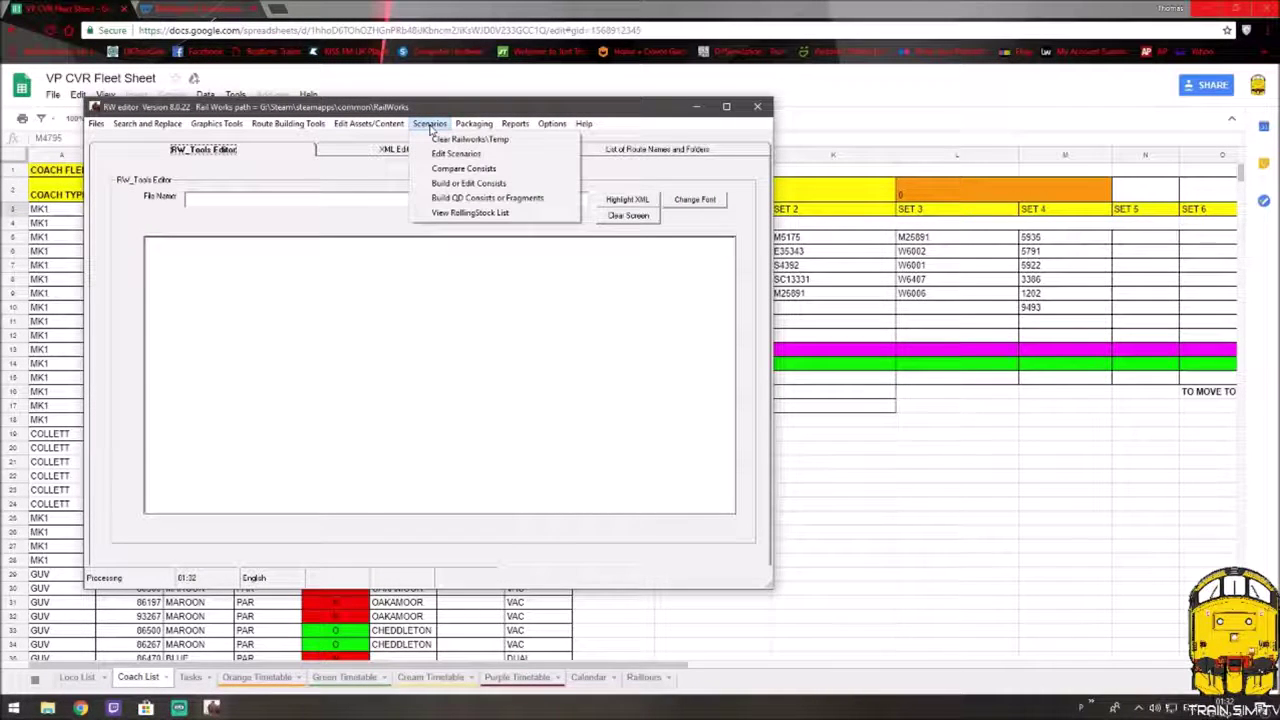
click(471, 200)
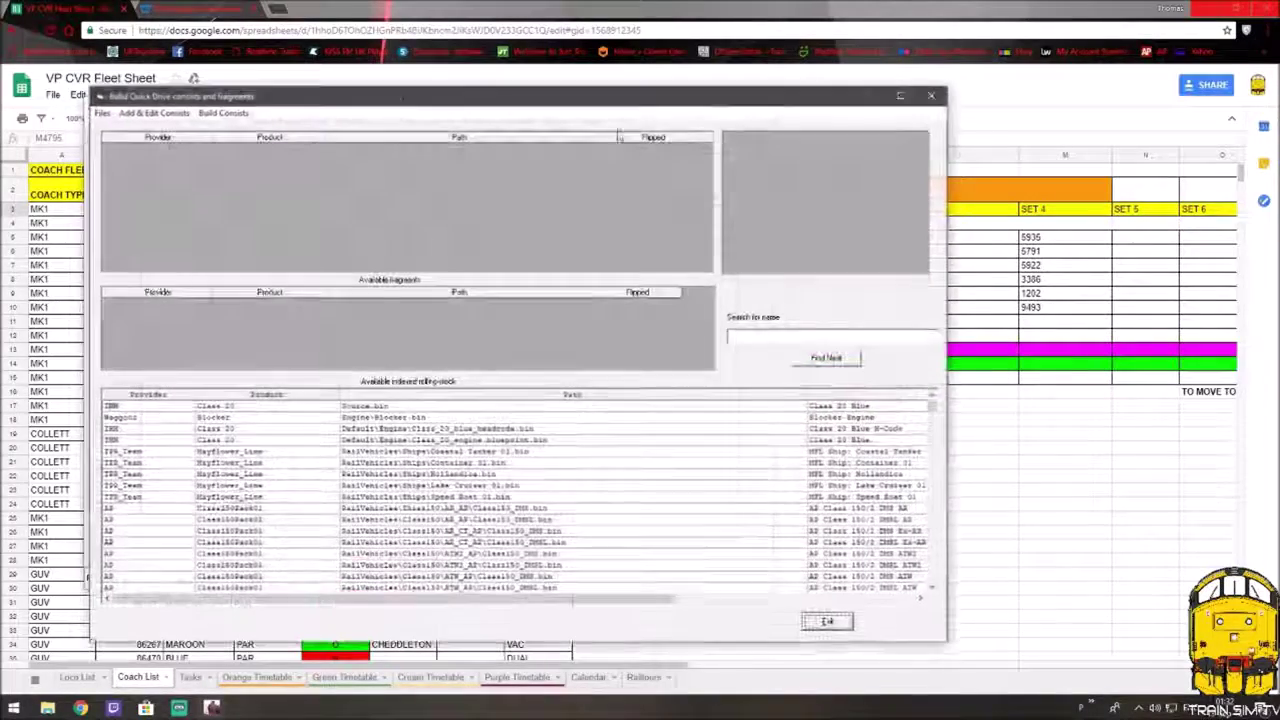
drag(243, 102, 155, 78)
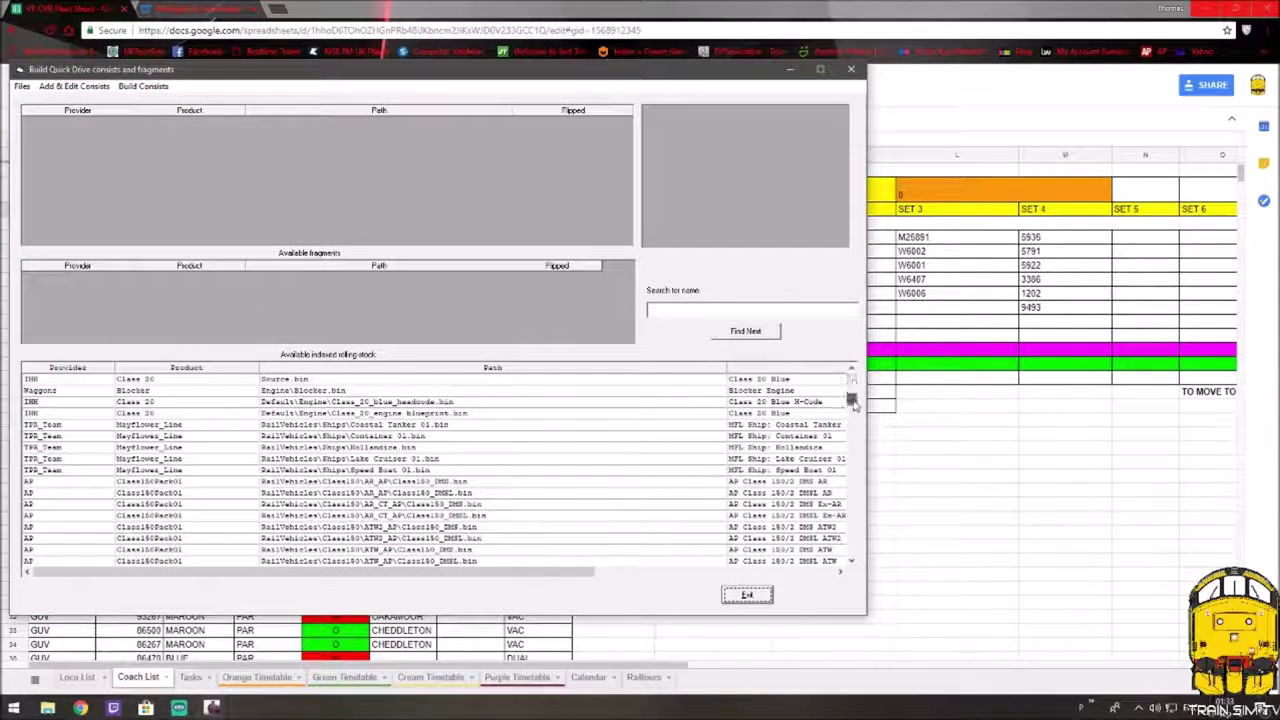
drag(853, 403, 853, 562)
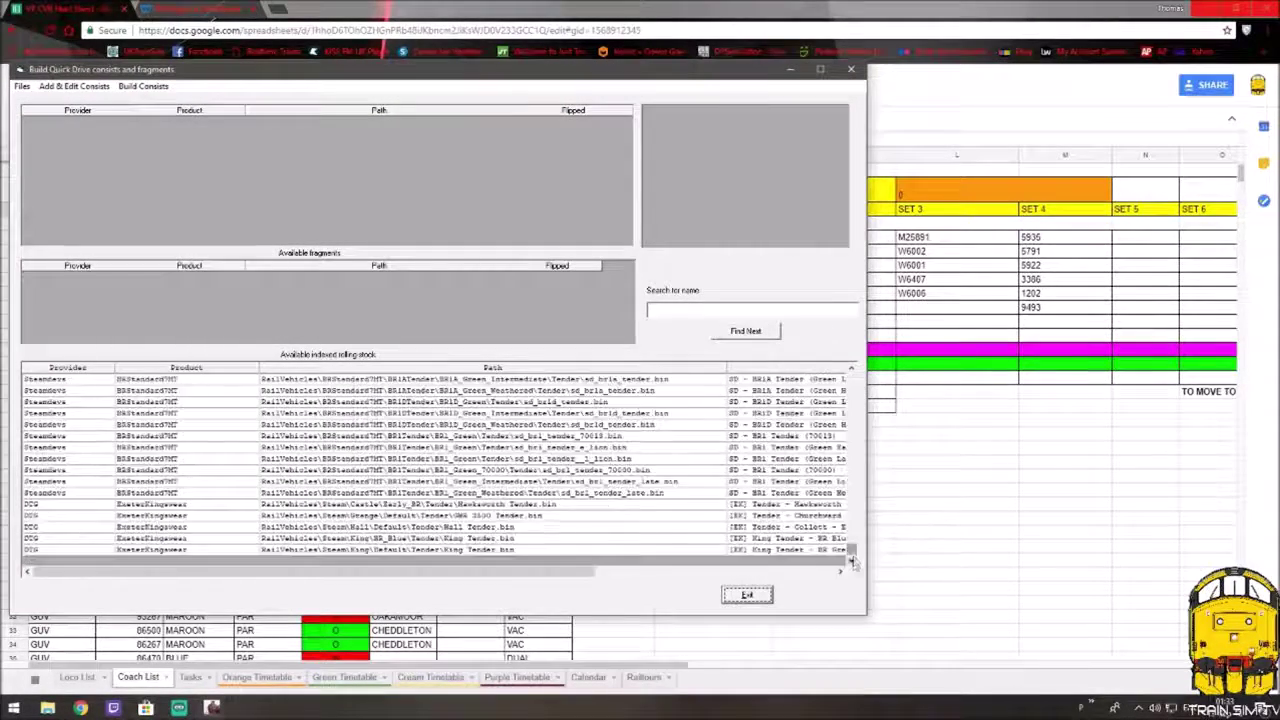
click(852, 385)
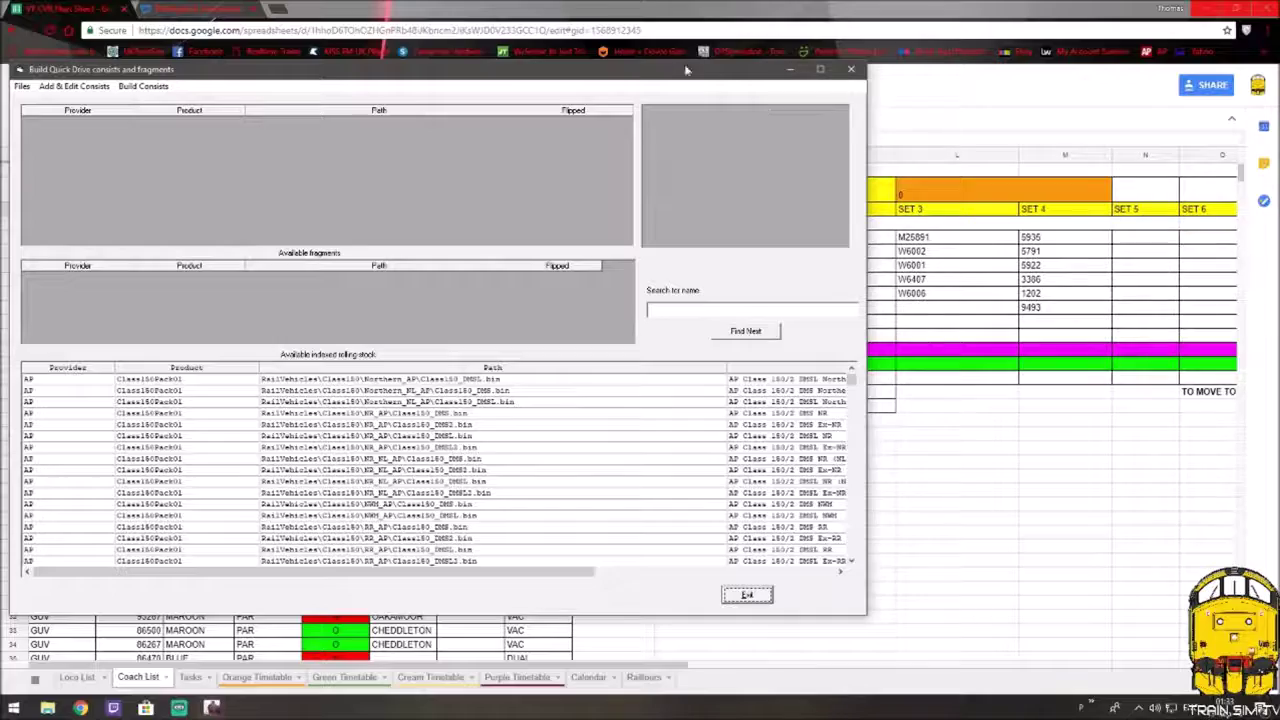
drag(686, 70, 712, 84)
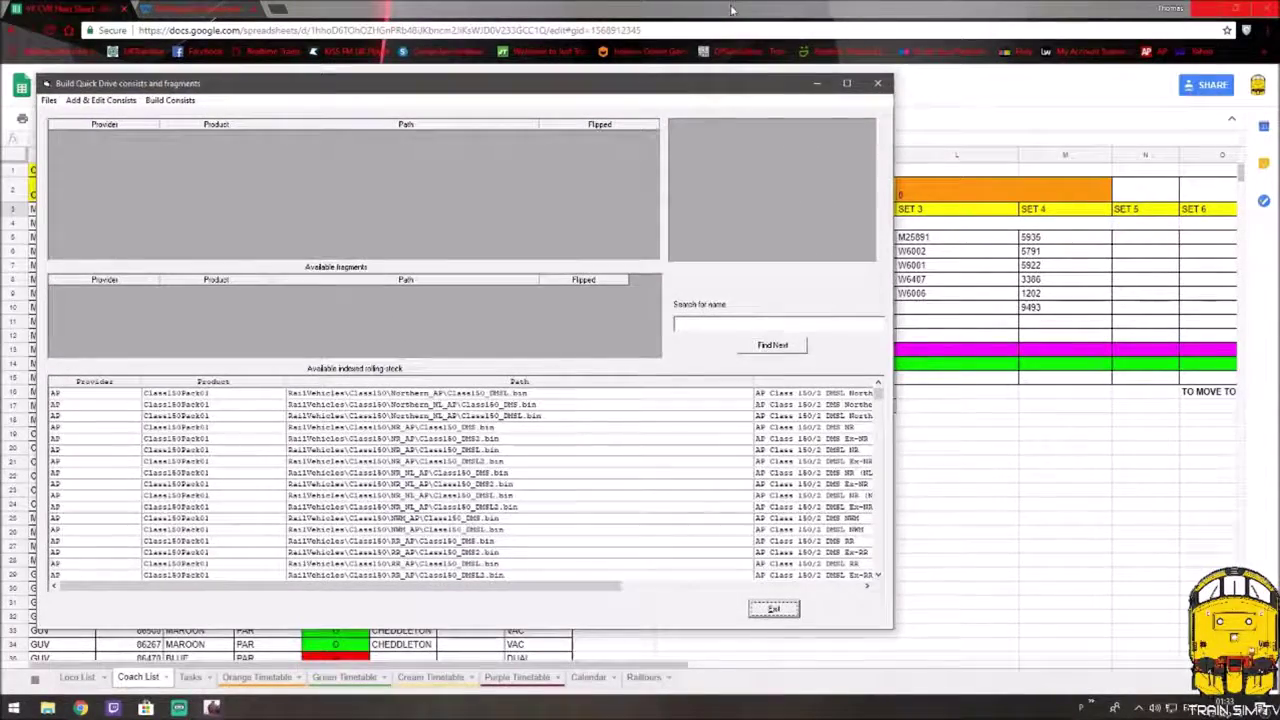
Step: Shrink the fleet sheet's browser window and place it beside the consist builder with the set formations in view
drag(731, 10, 798, 30)
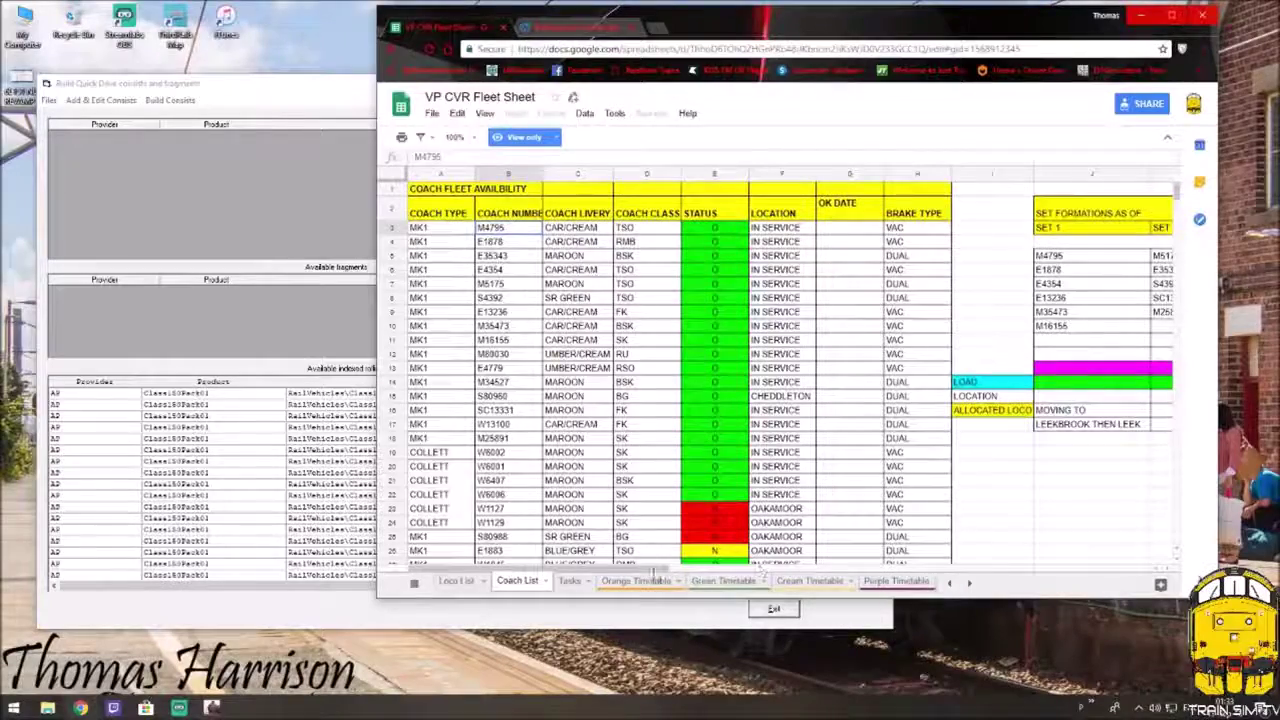
scroll(652, 568, right, 6)
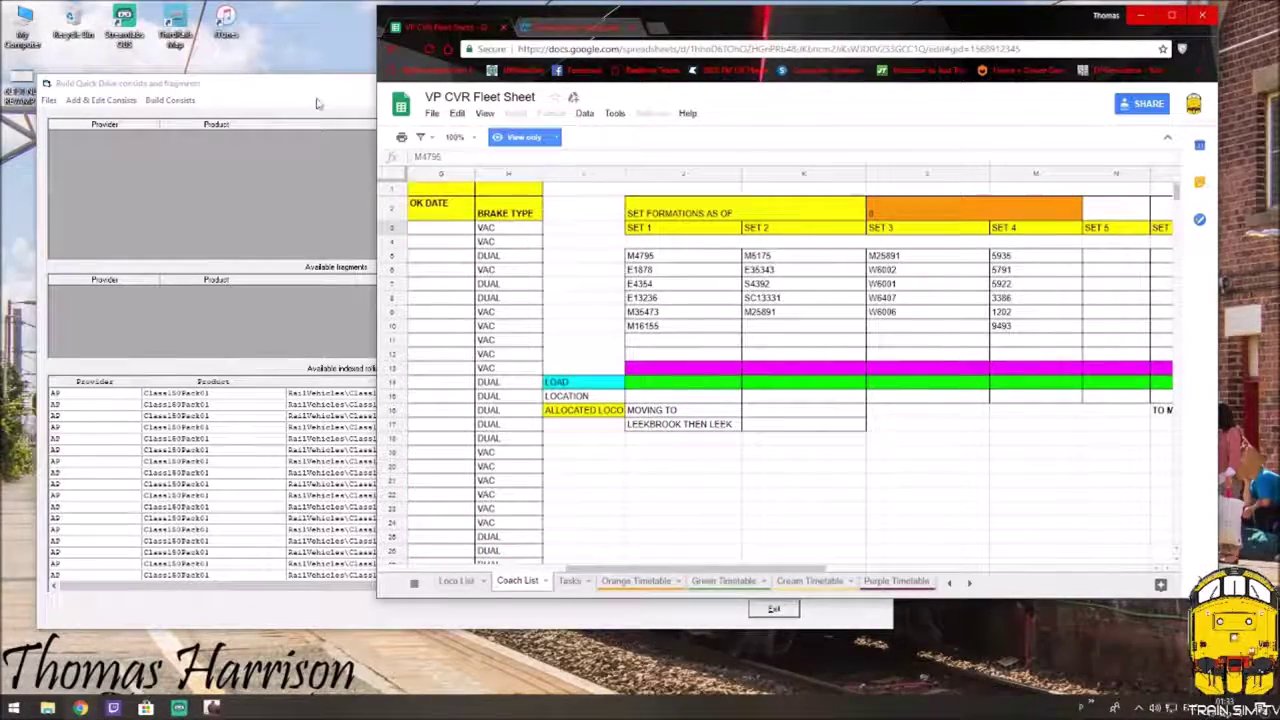
drag(680, 31, 743, 25)
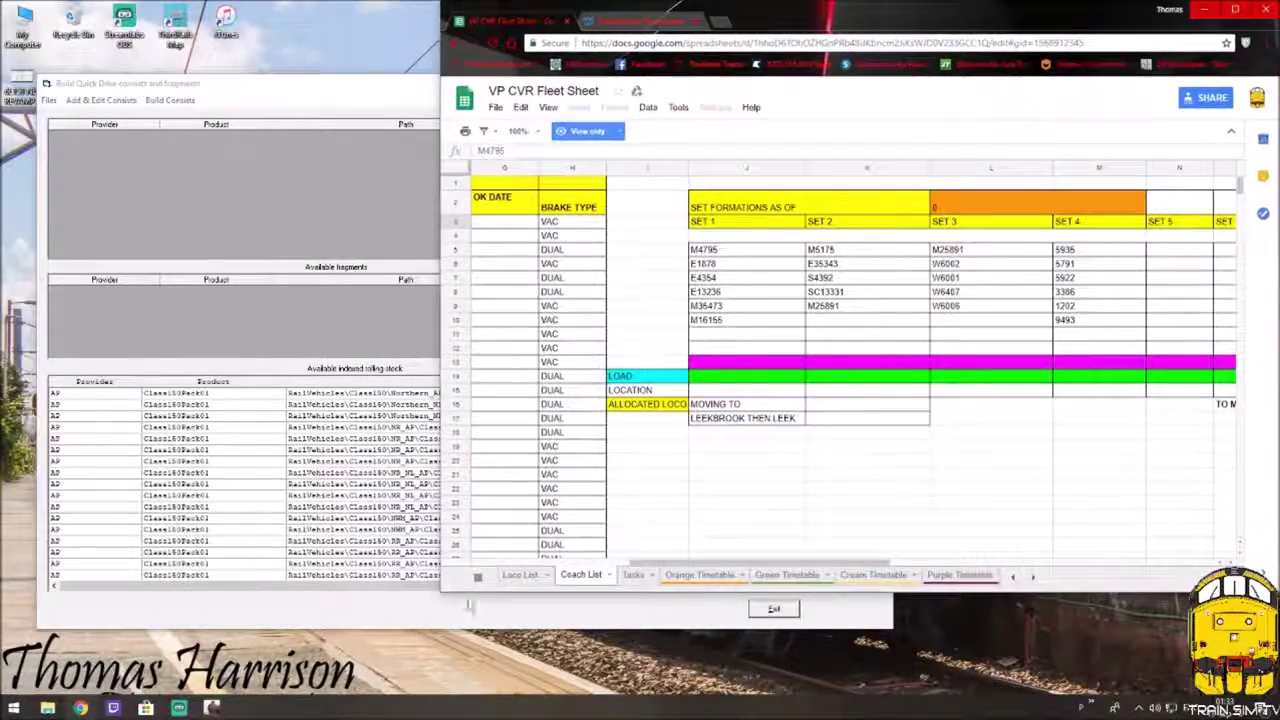
mouse_move(328, 84)
mouse_down()
mouse_move(218, 100)
mouse_move(230, 90)
mouse_move(294, 284)
mouse_move(338, 86)
mouse_up()
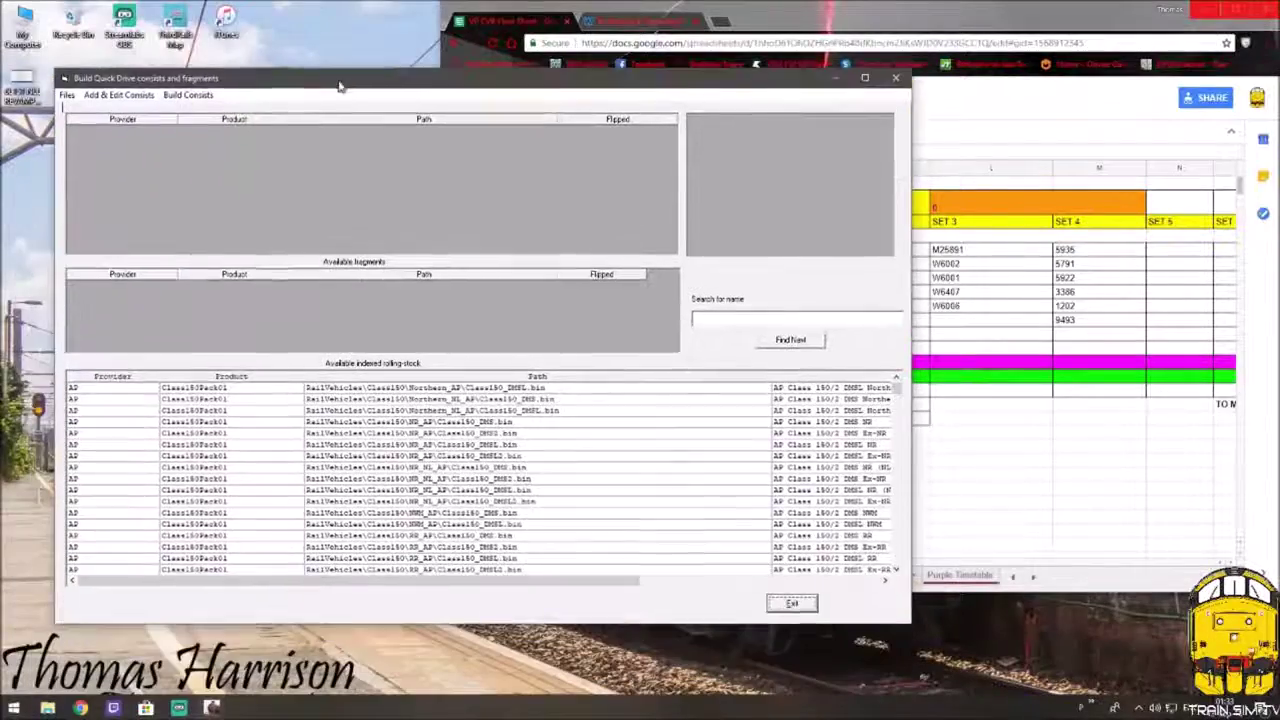
key(alt+Tab)
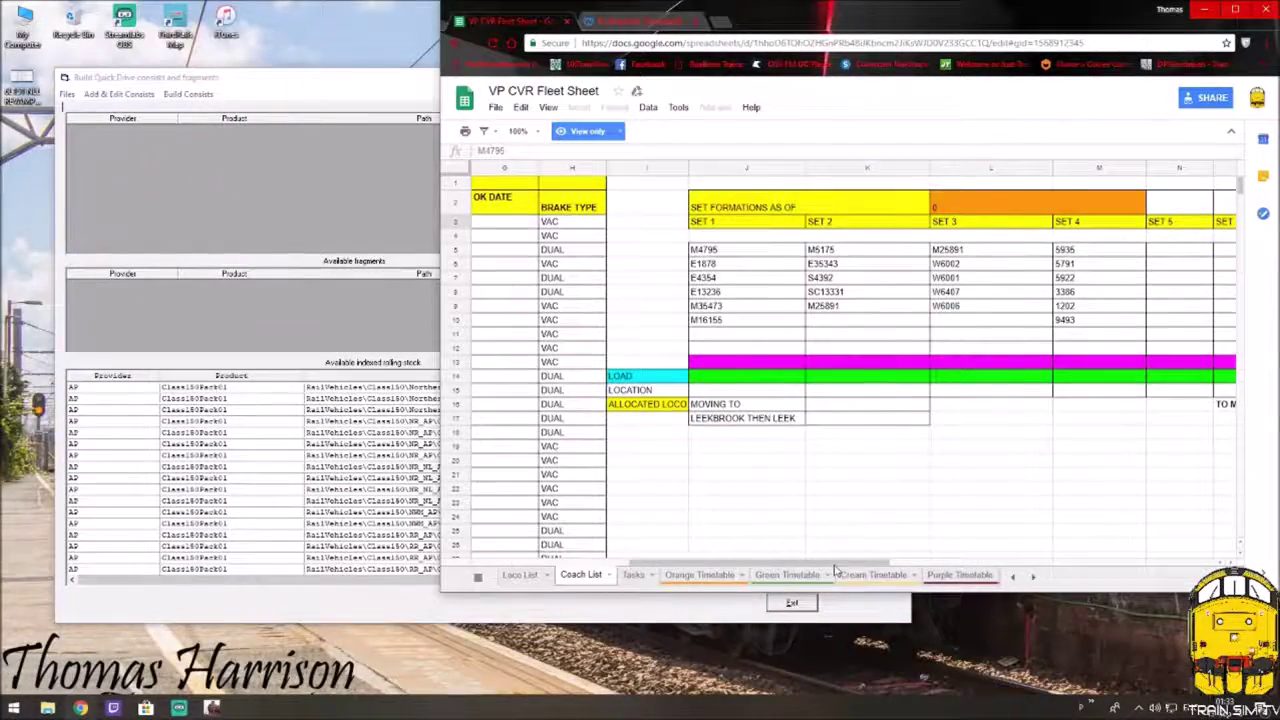
Step: Look up coach M5175 from Set 2 in the Coach List to check its type, livery and class
scroll(811, 380, left, 8)
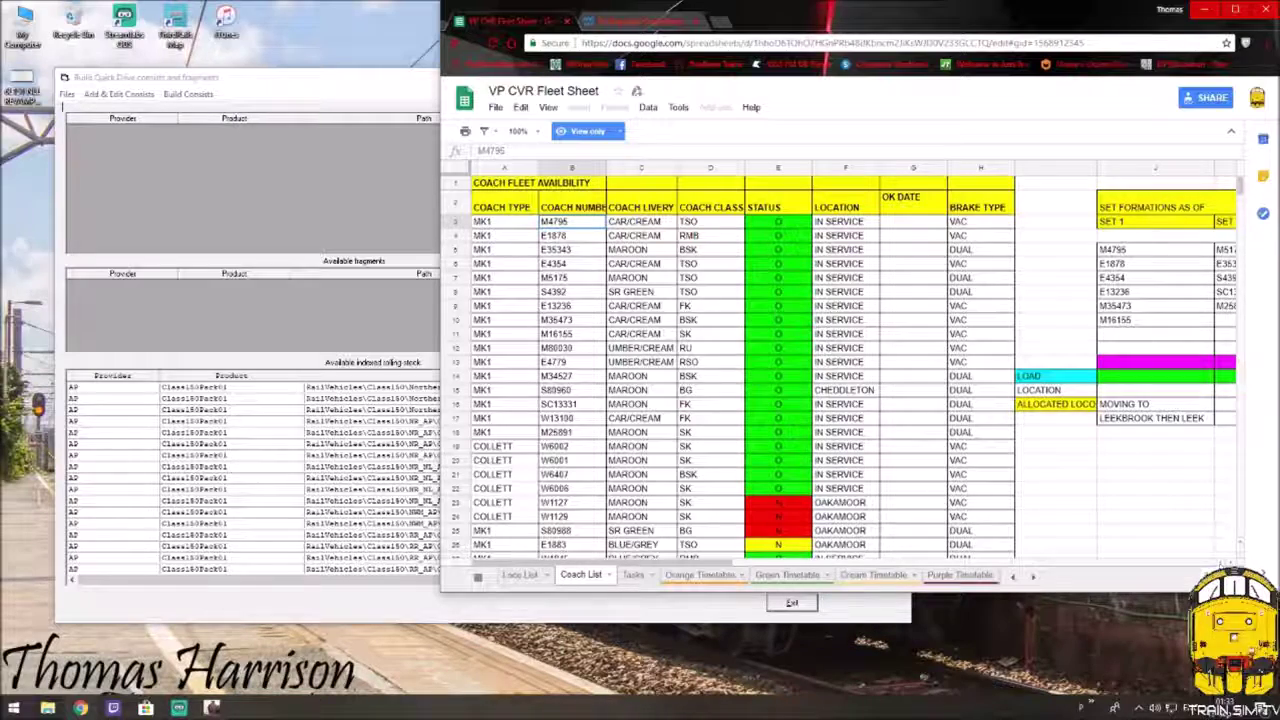
scroll(1228, 562, right, 2)
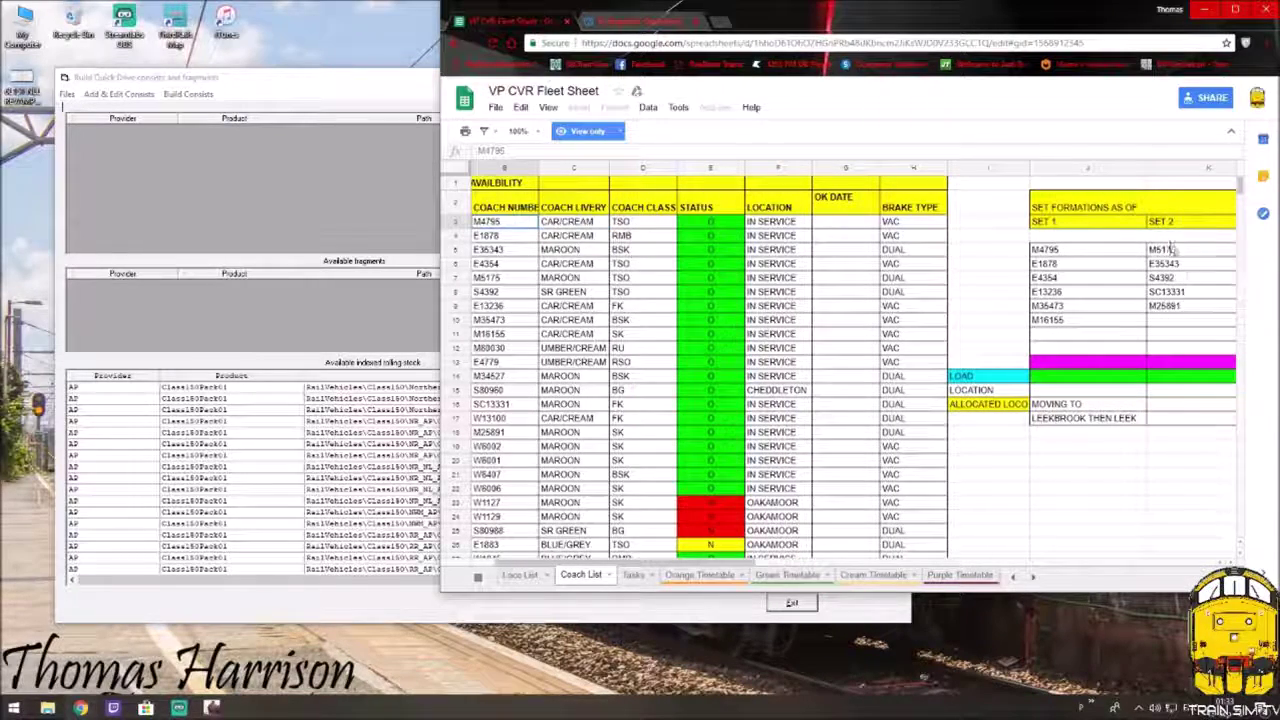
click(507, 281)
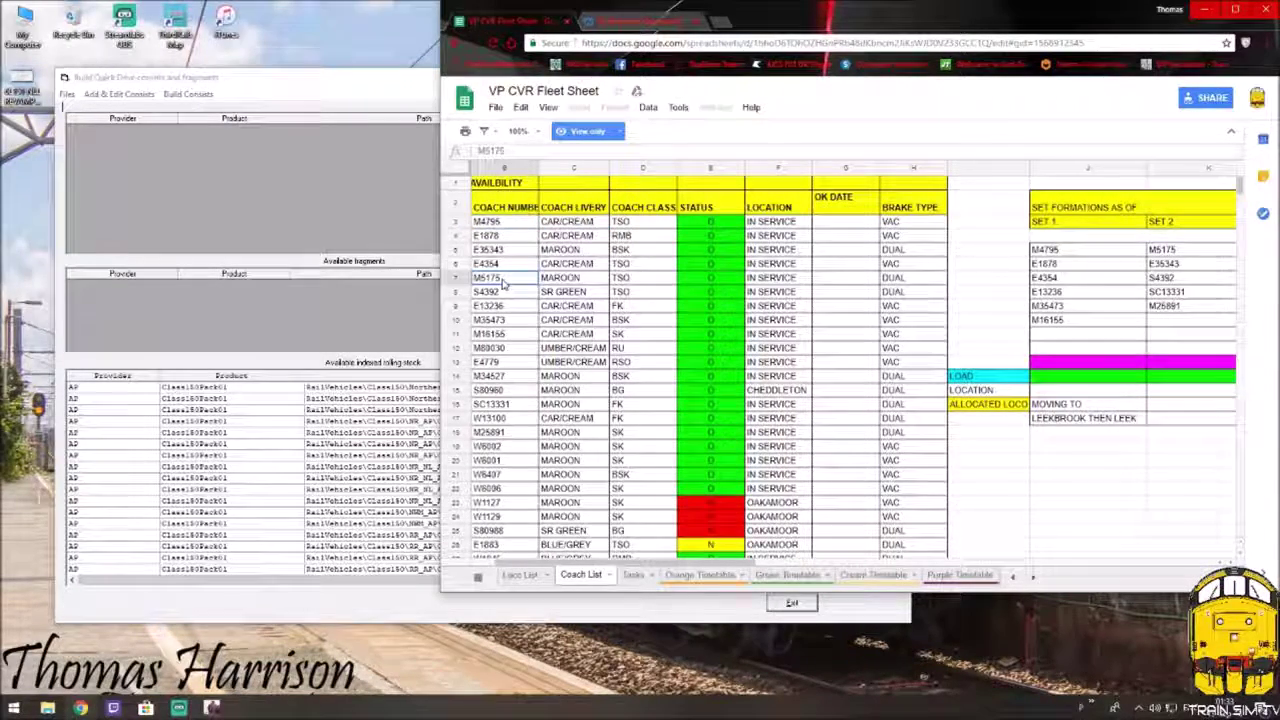
scroll(890, 568, left, 2)
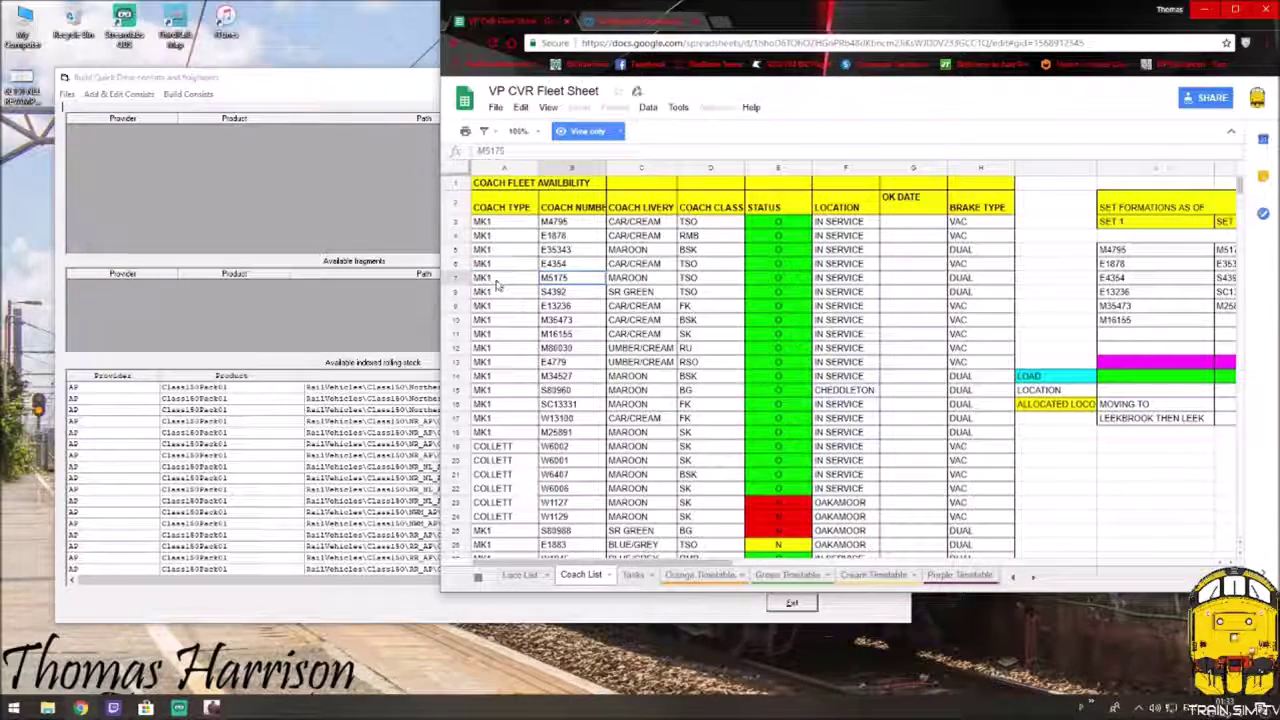
Step: Return to the consist builder and search the indexed rolling stock by name for 6MT
click(232, 80)
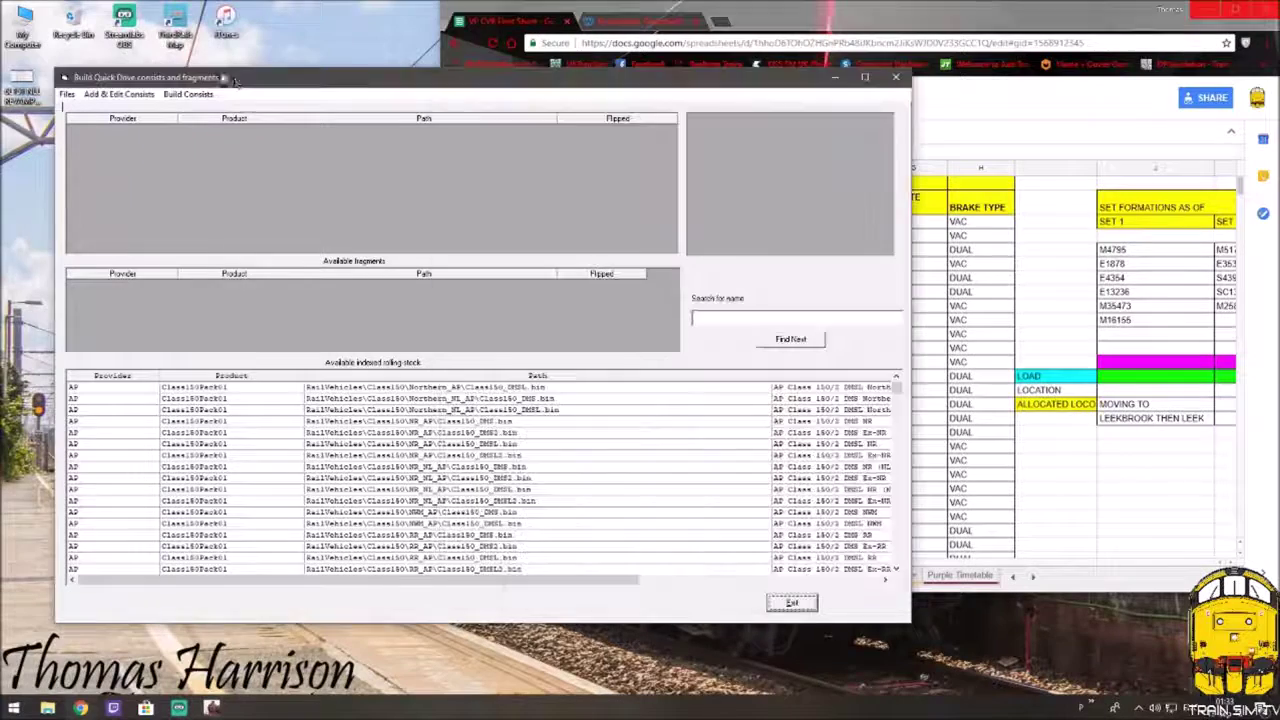
click(768, 316)
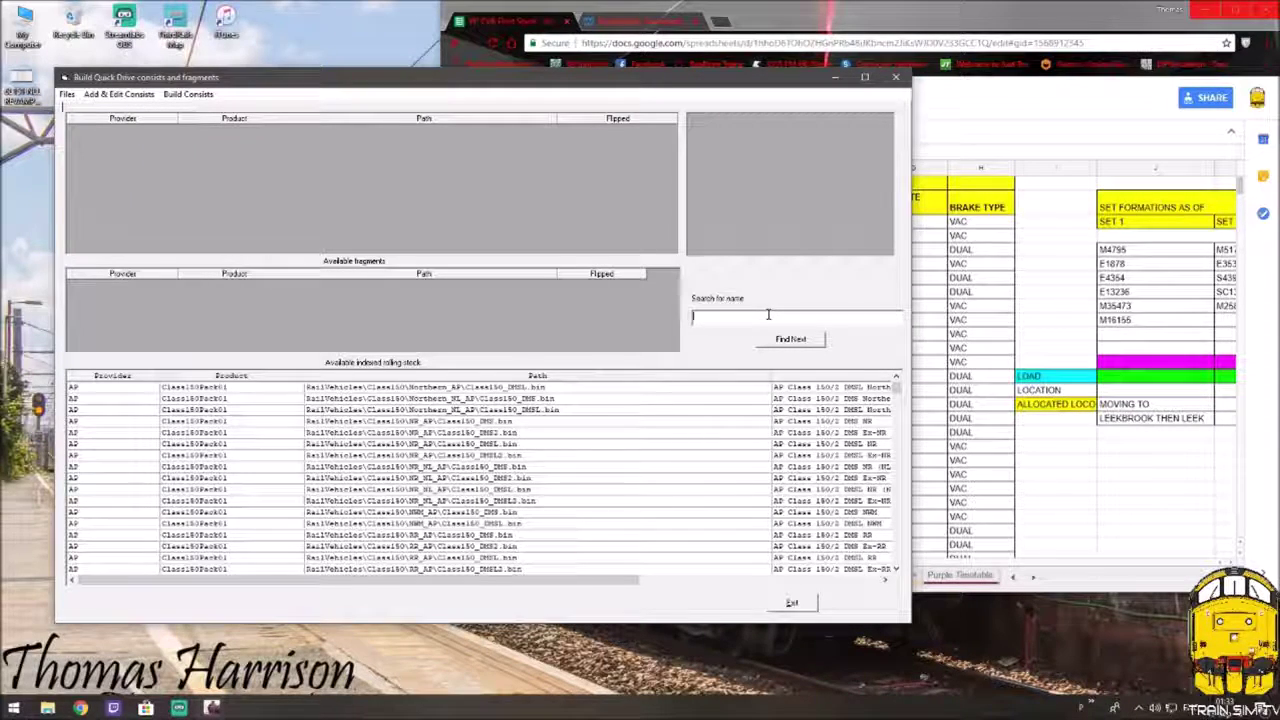
text(4)
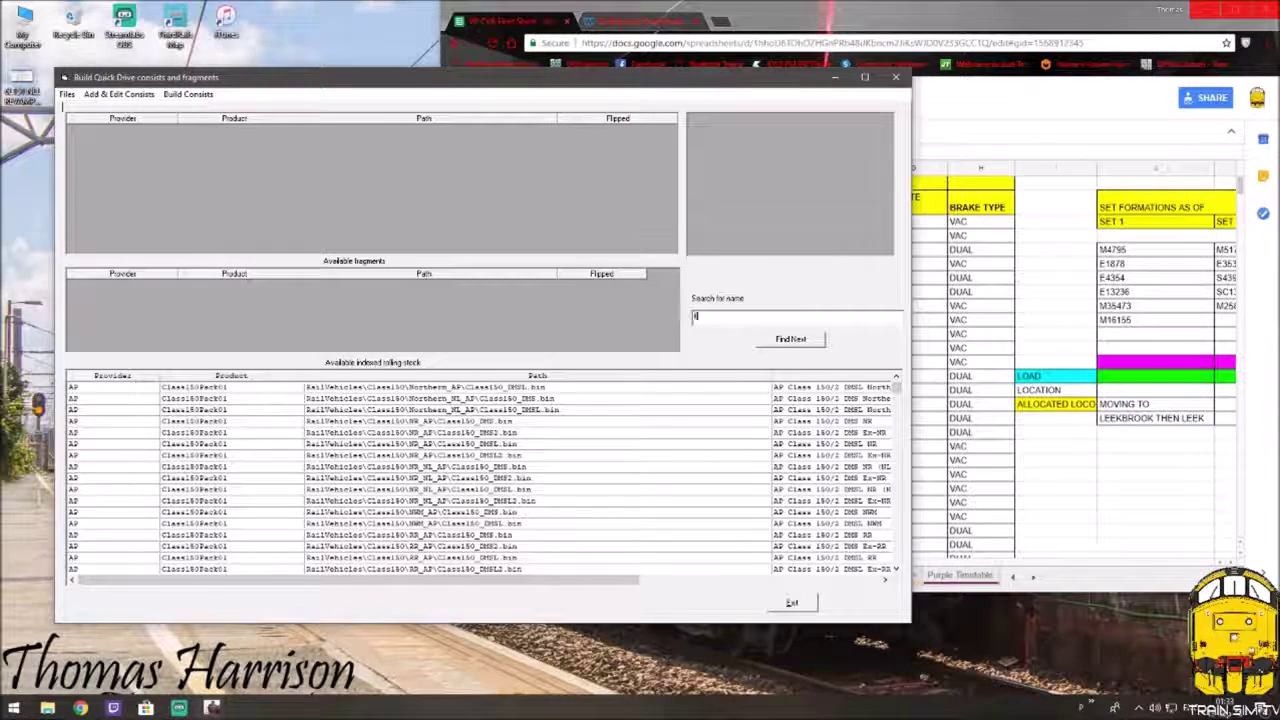
text(M)
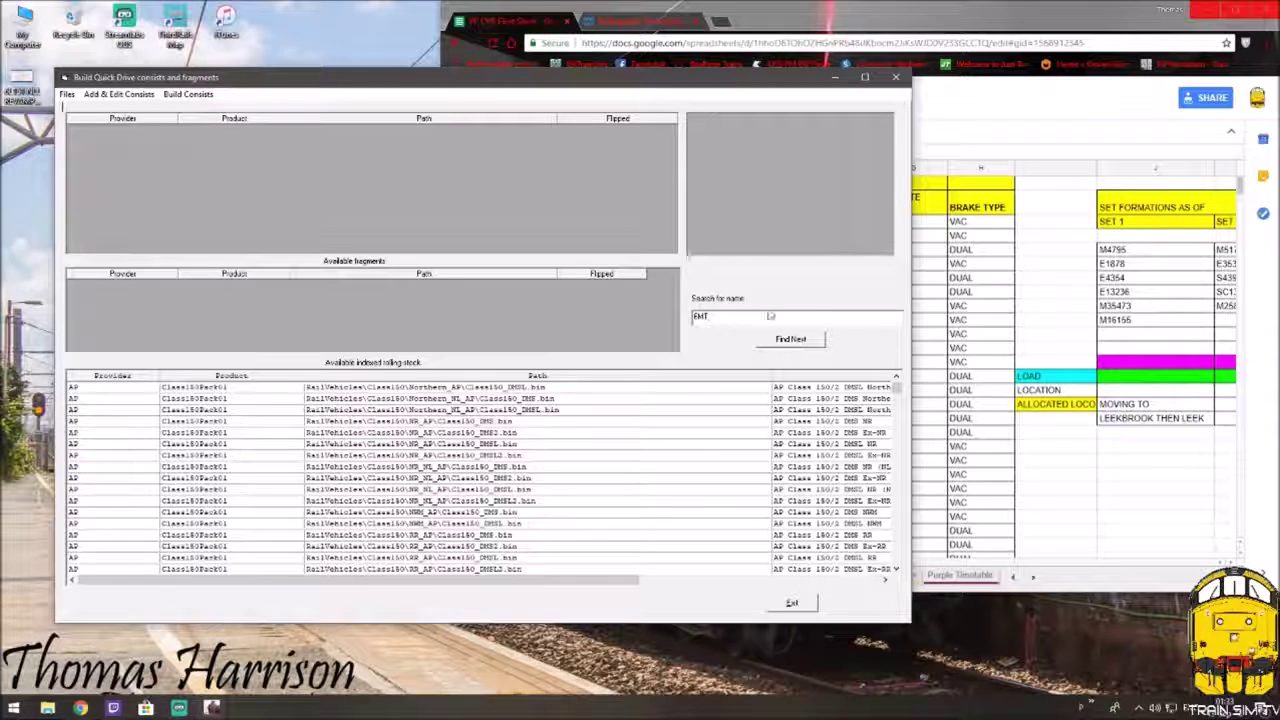
text(T)
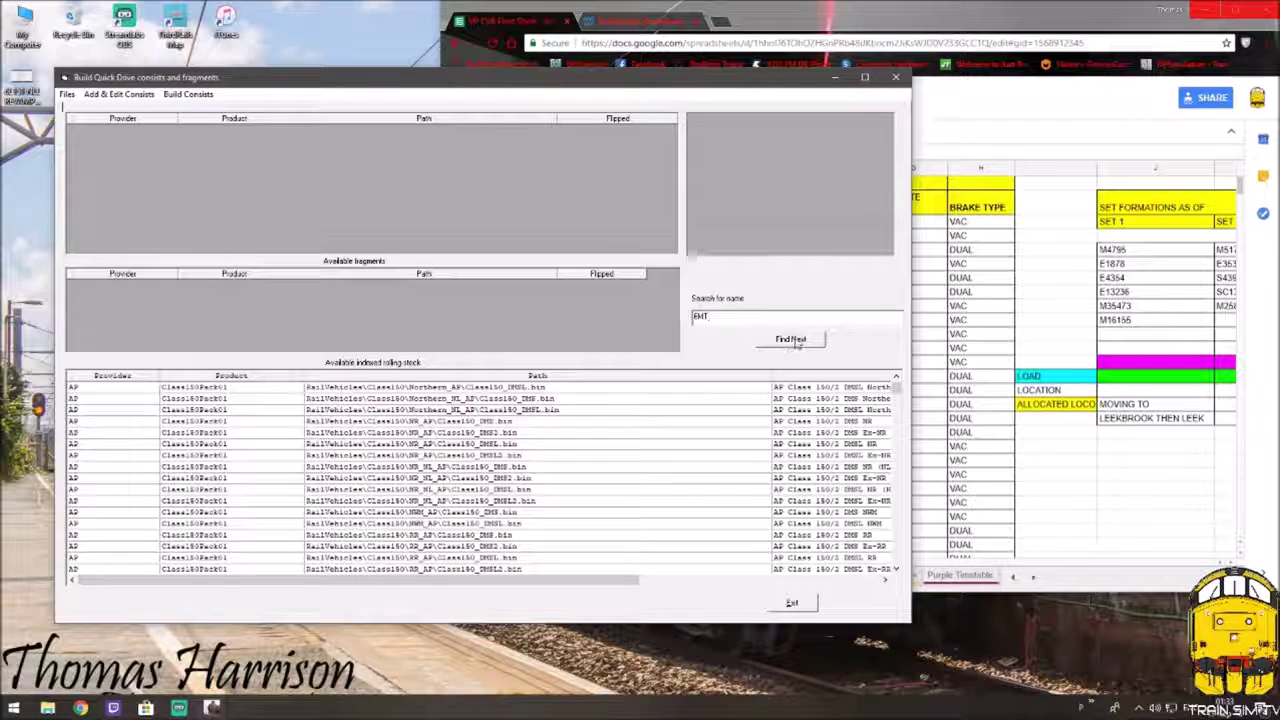
click(770, 339)
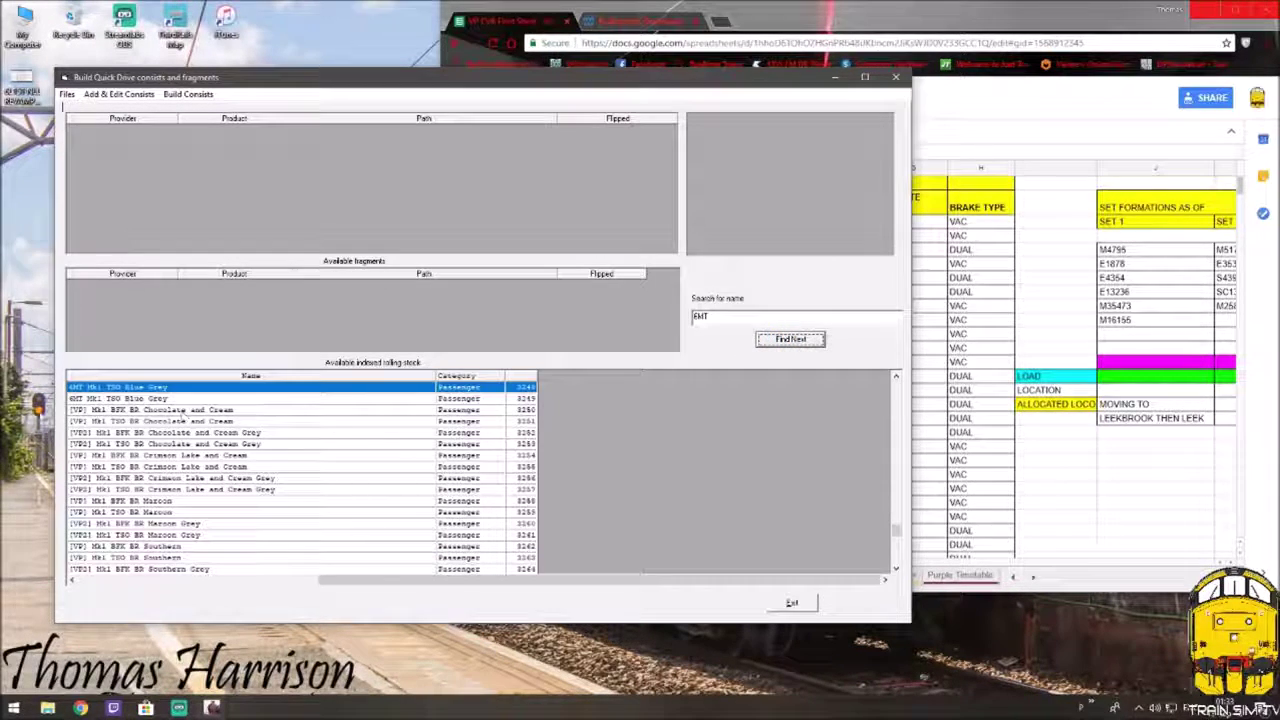
Step: Add the [VP] Mk1 TSO BR Maroon coach from 6MTPack01 to the consist
drag(446, 587, 268, 587)
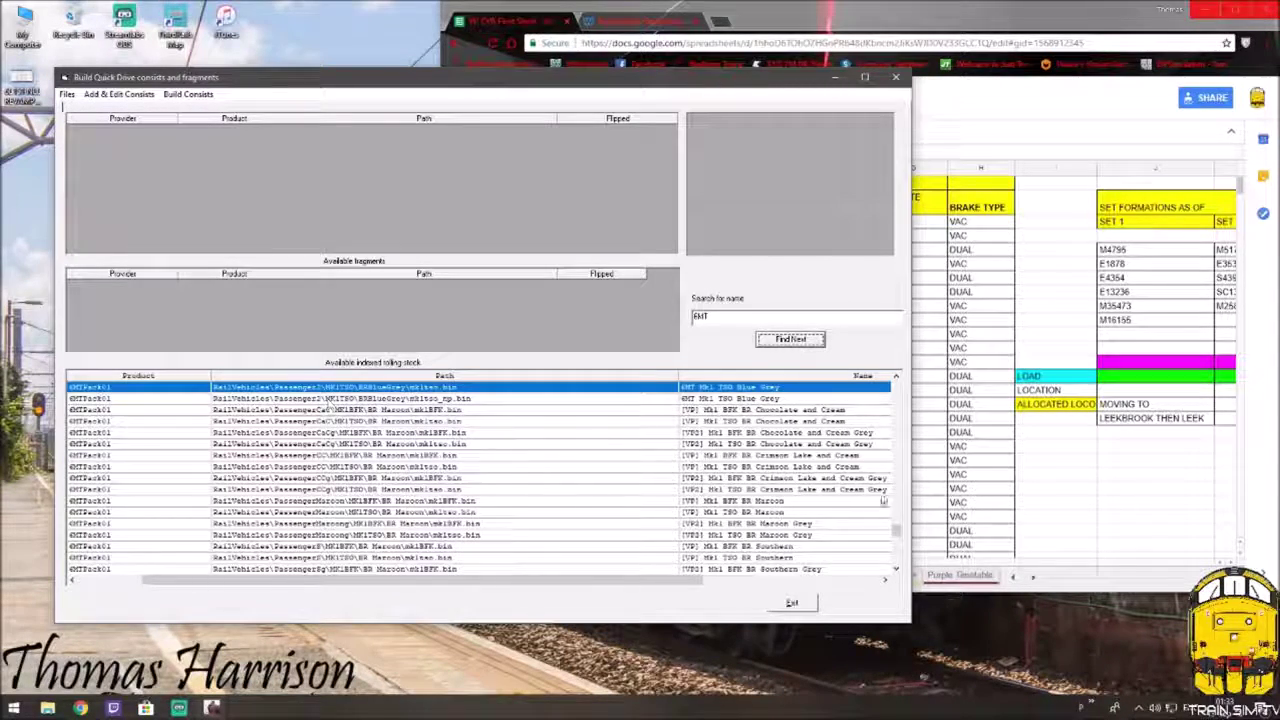
scroll(150, 415, down, 5)
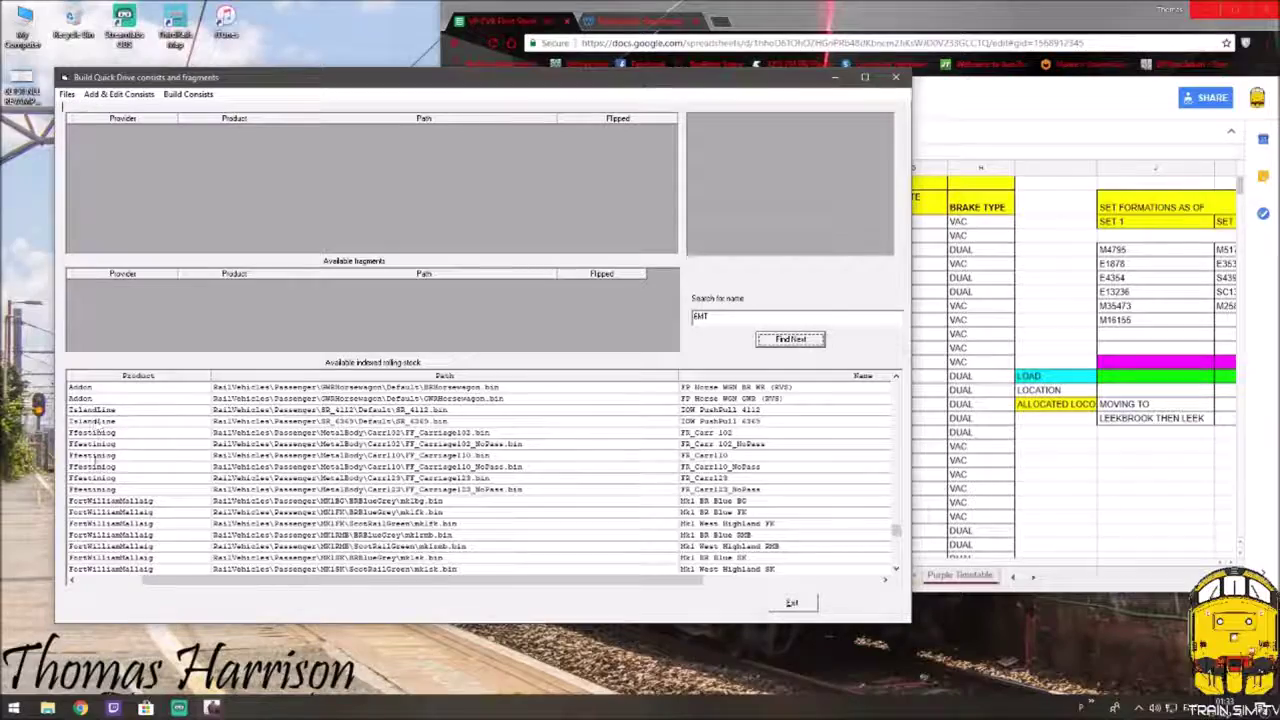
scroll(150, 460, up, 5)
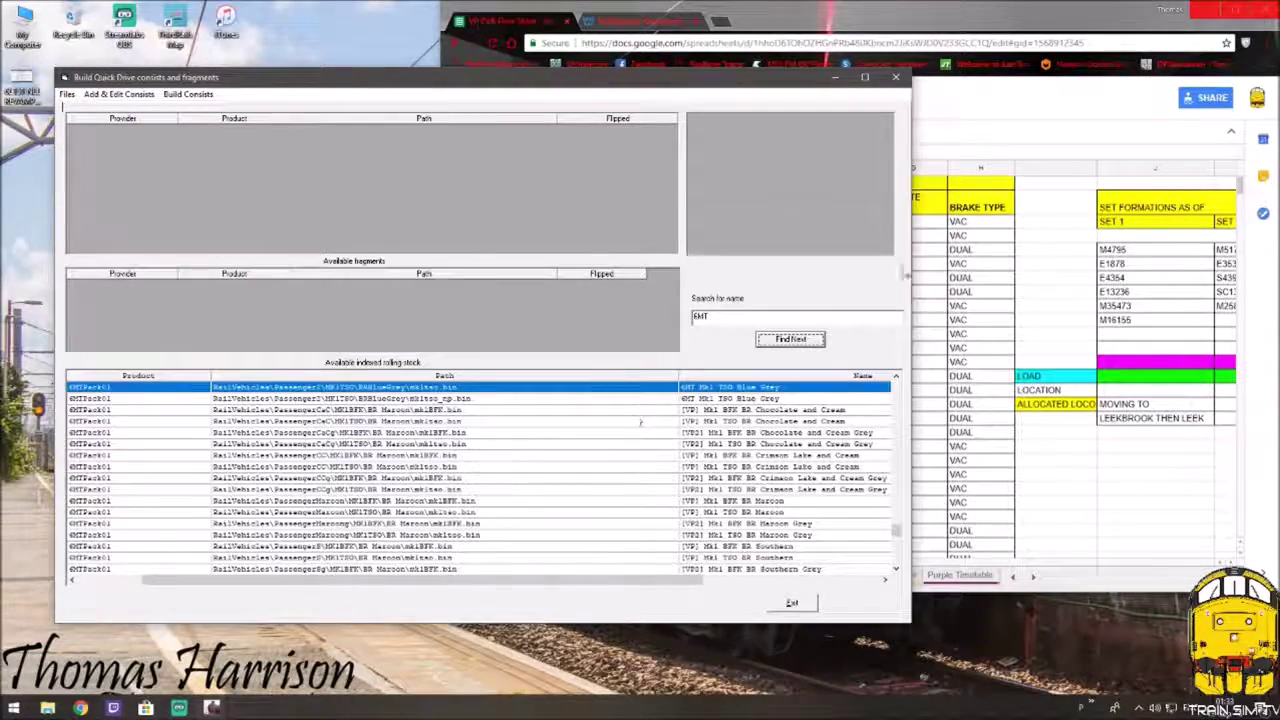
drag(690, 77, 786, 80)
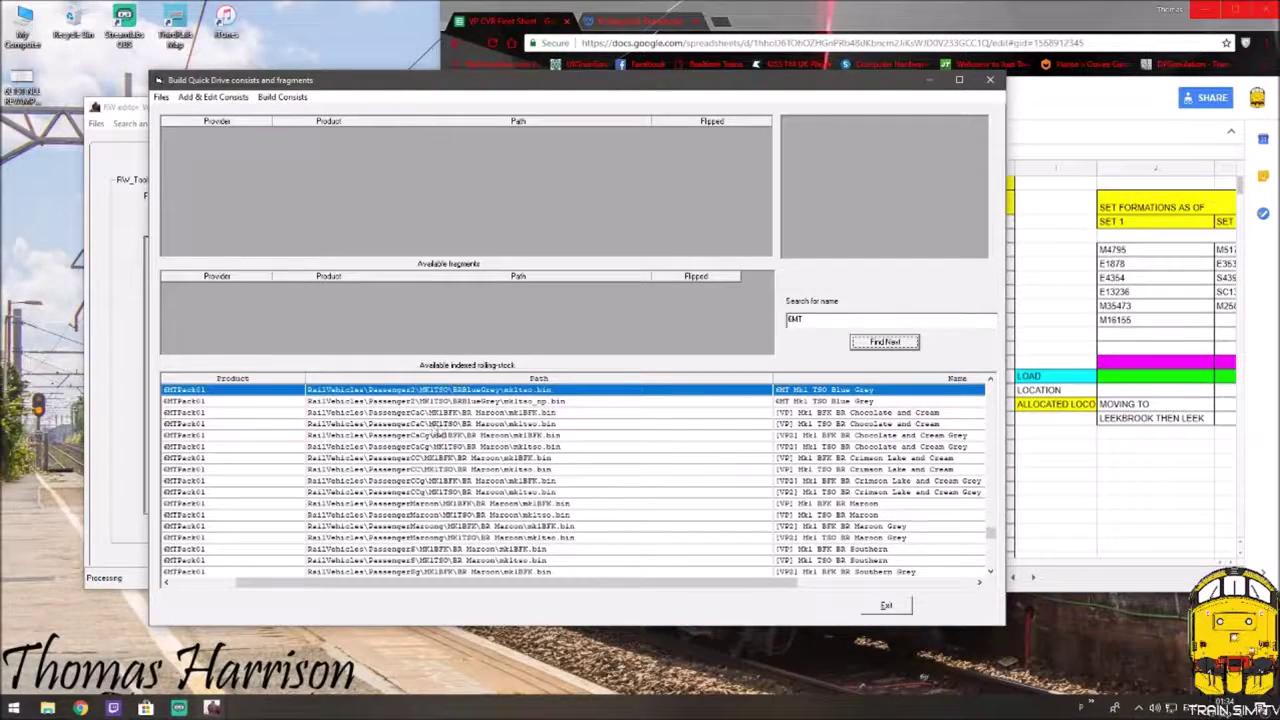
scroll(437, 433, up, 1)
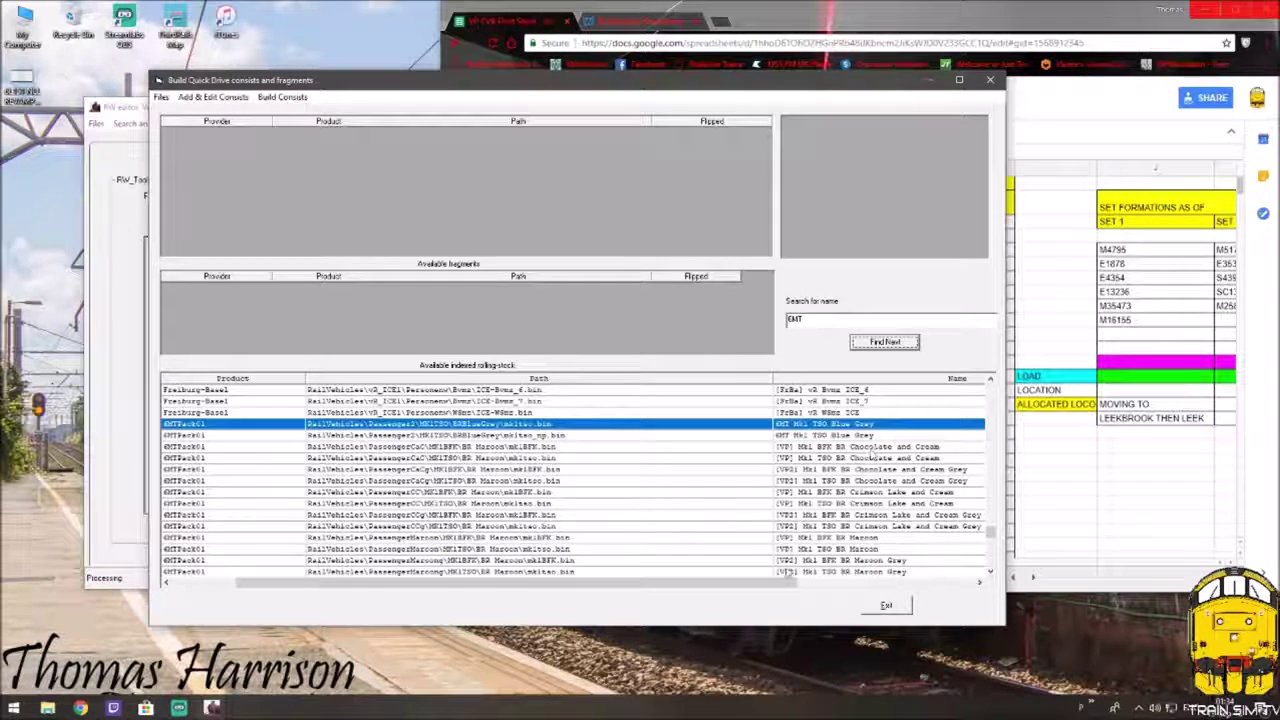
click(979, 583)
click(168, 583)
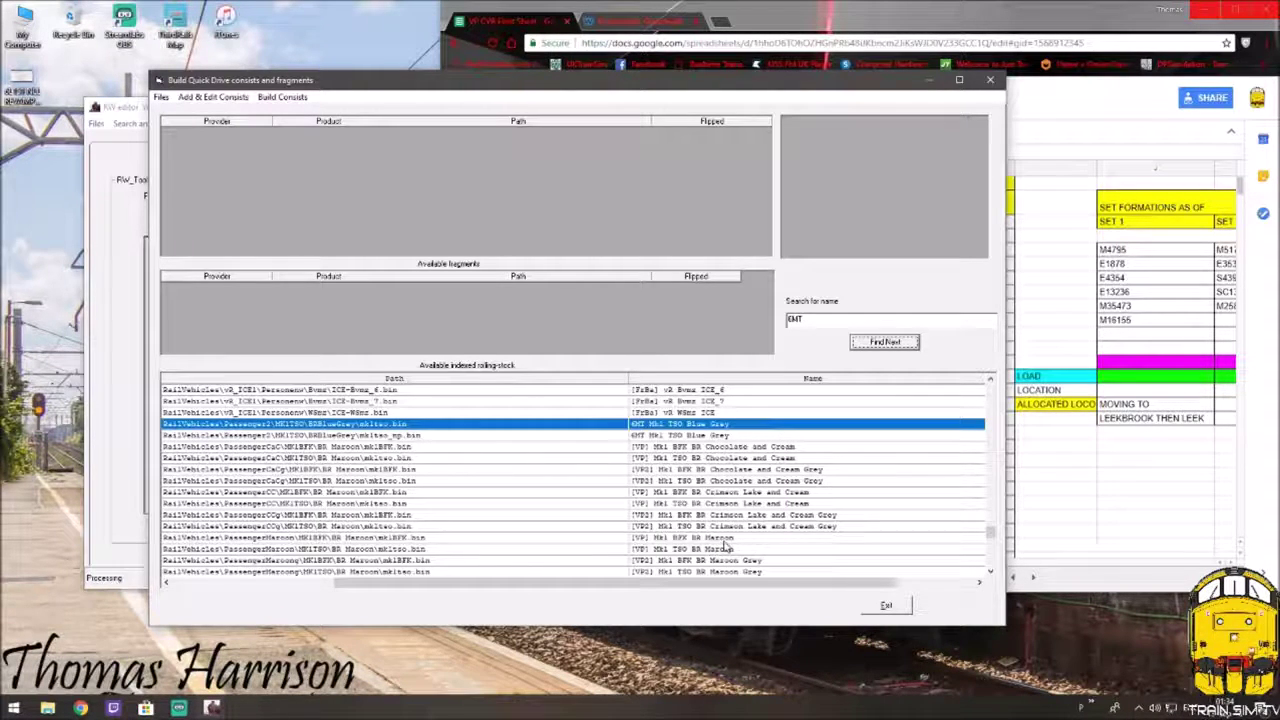
click(682, 549)
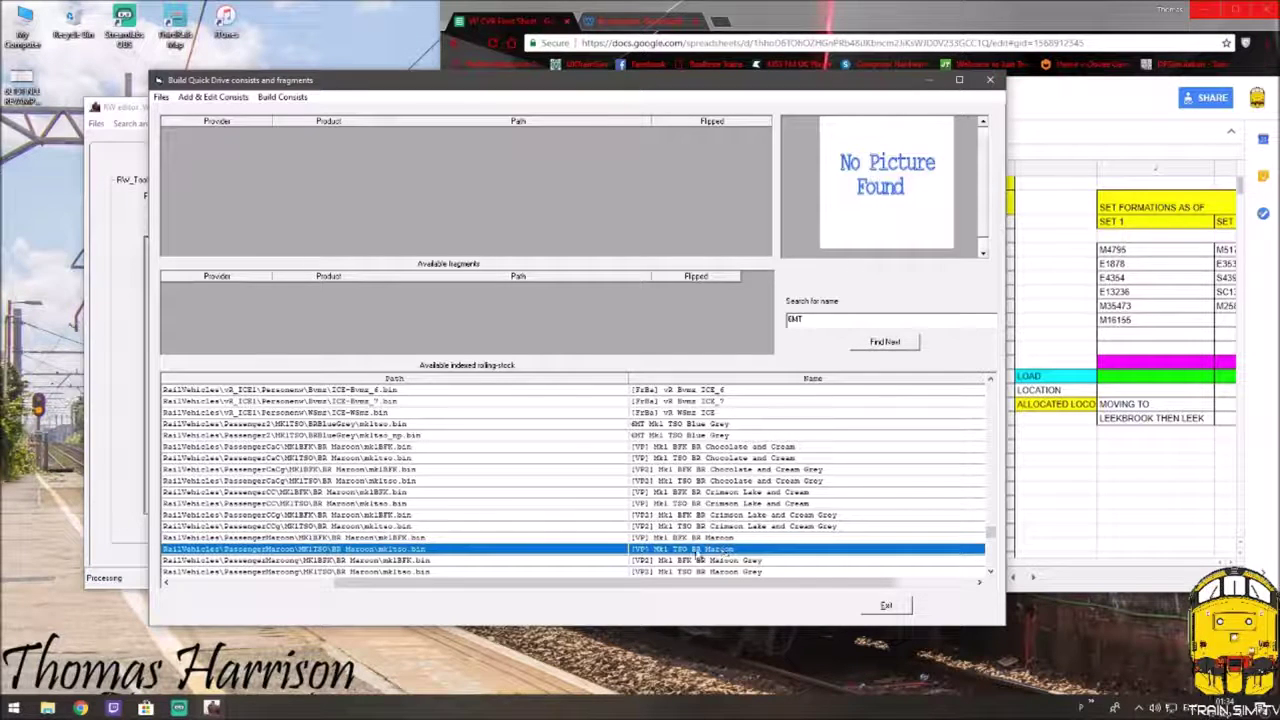
double_click(697, 557)
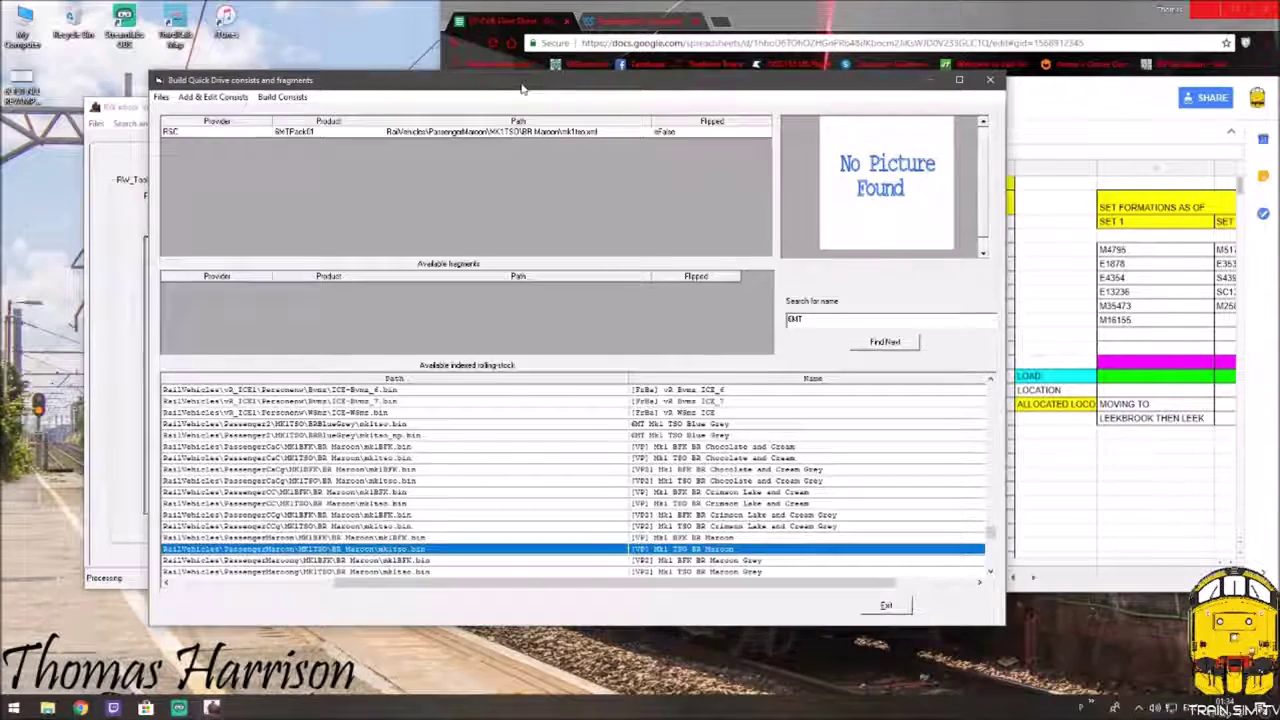
drag(520, 82, 455, 92)
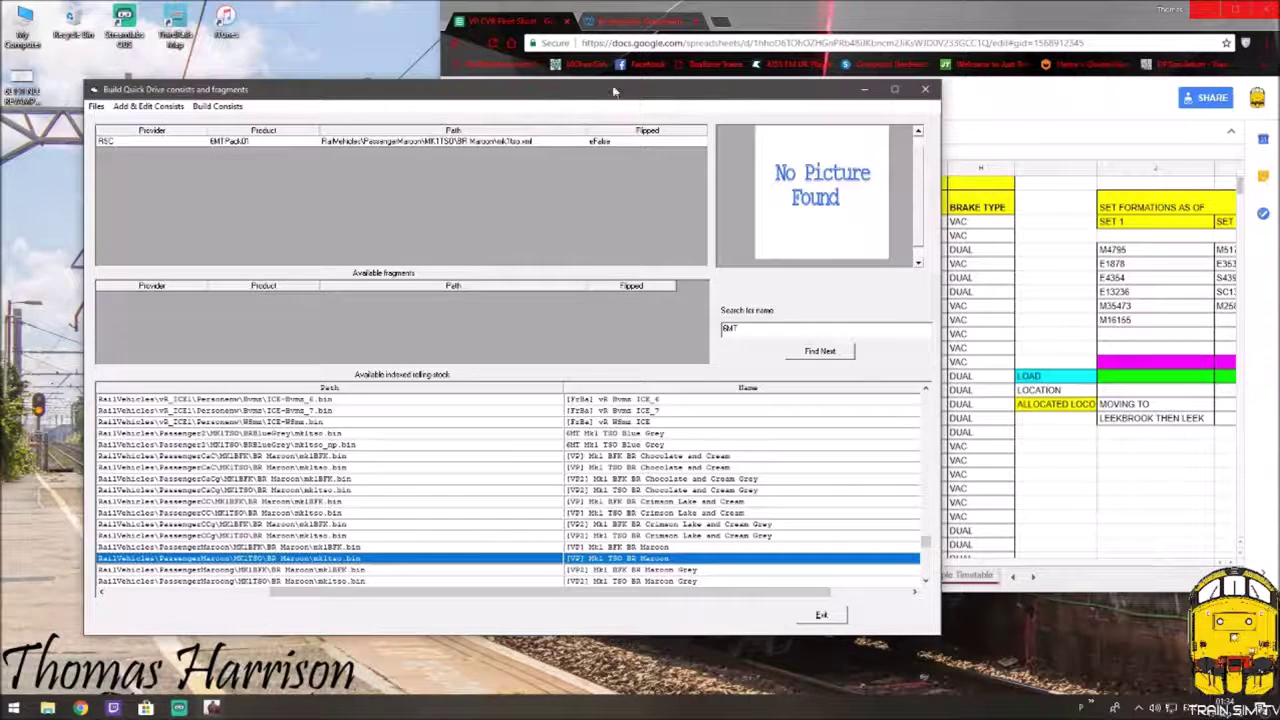
Step: Look up coach E35343 from Set 2 in the fleet sheet's Coach List to check its type, livery and class
drag(616, 92, 607, 93)
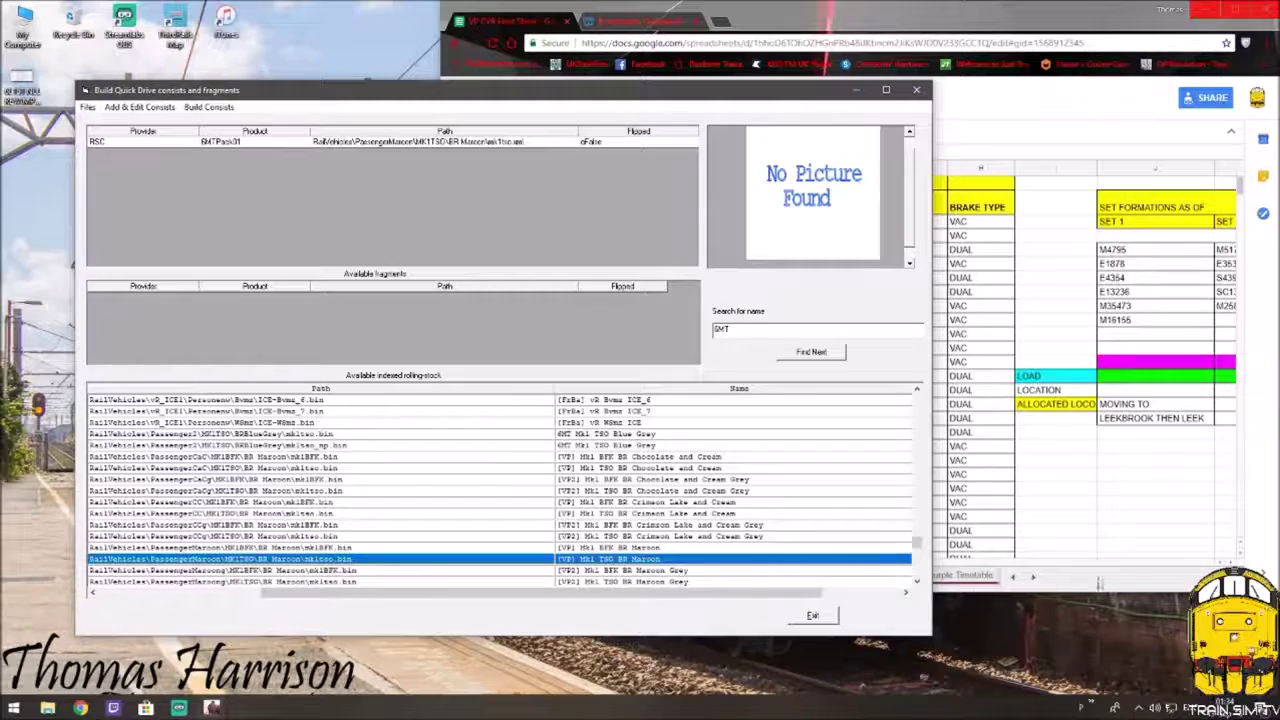
click(1157, 593)
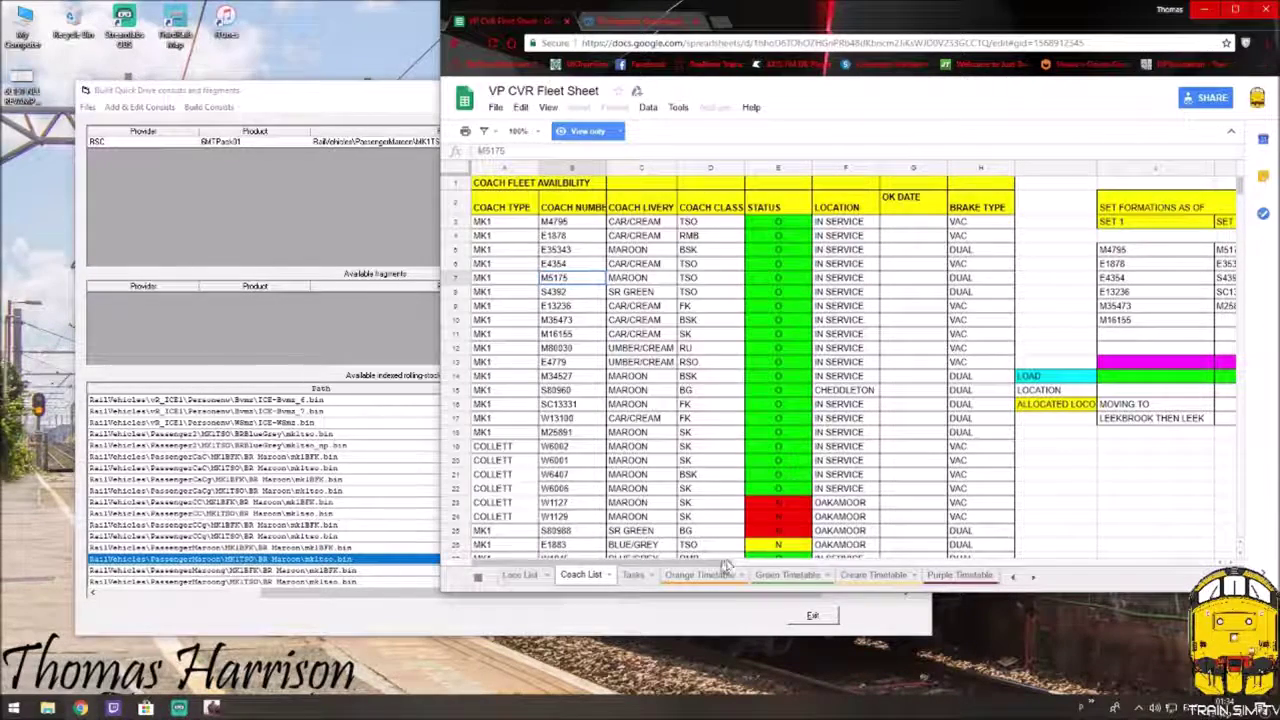
drag(722, 566, 758, 568)
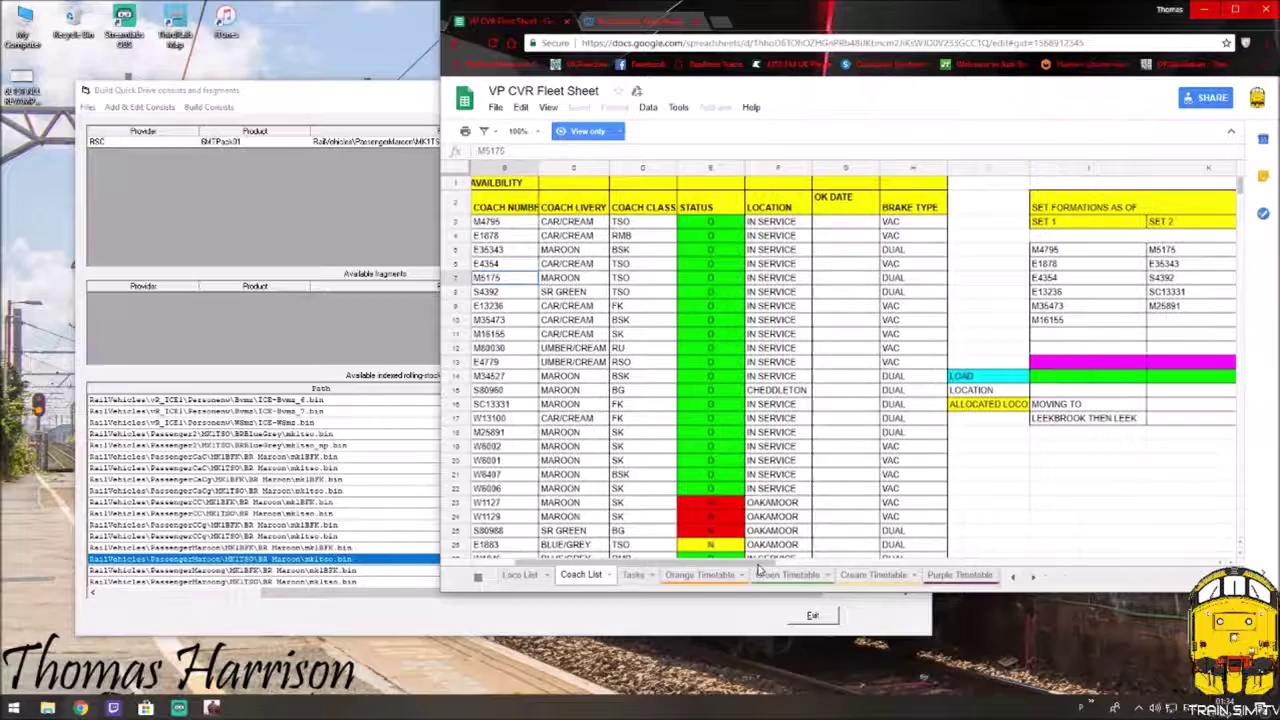
click(491, 251)
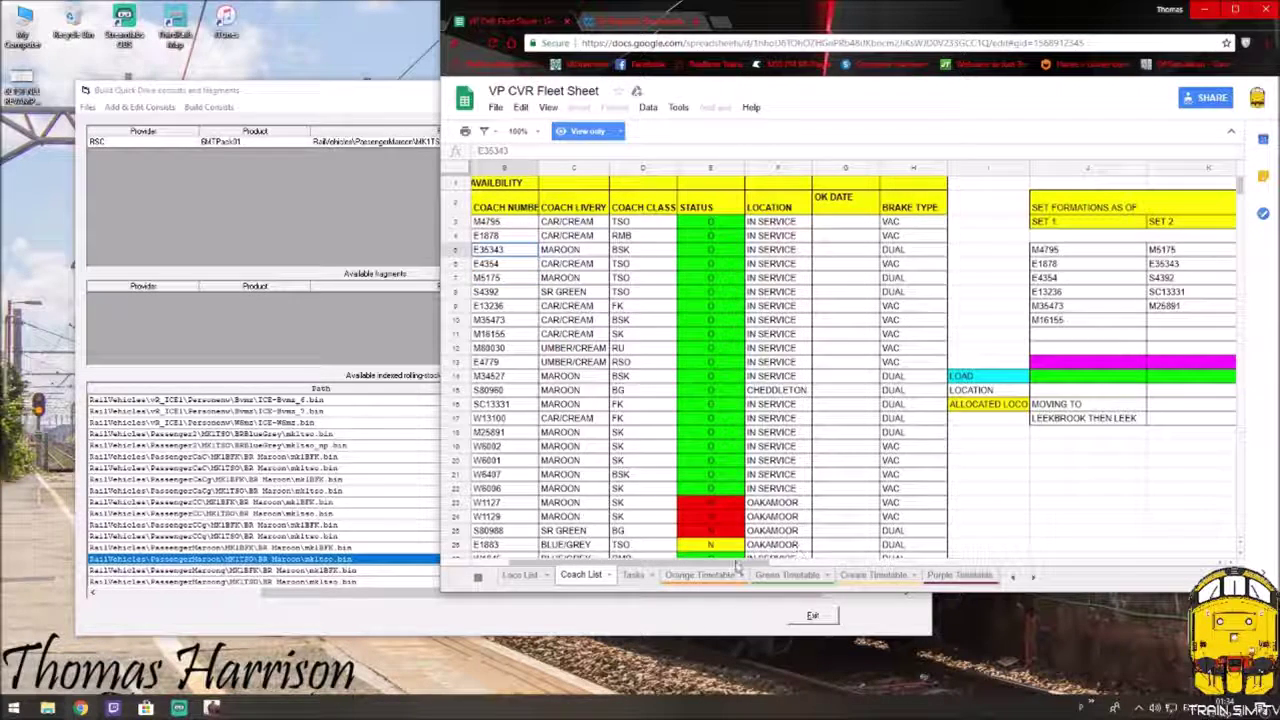
drag(737, 563, 706, 566)
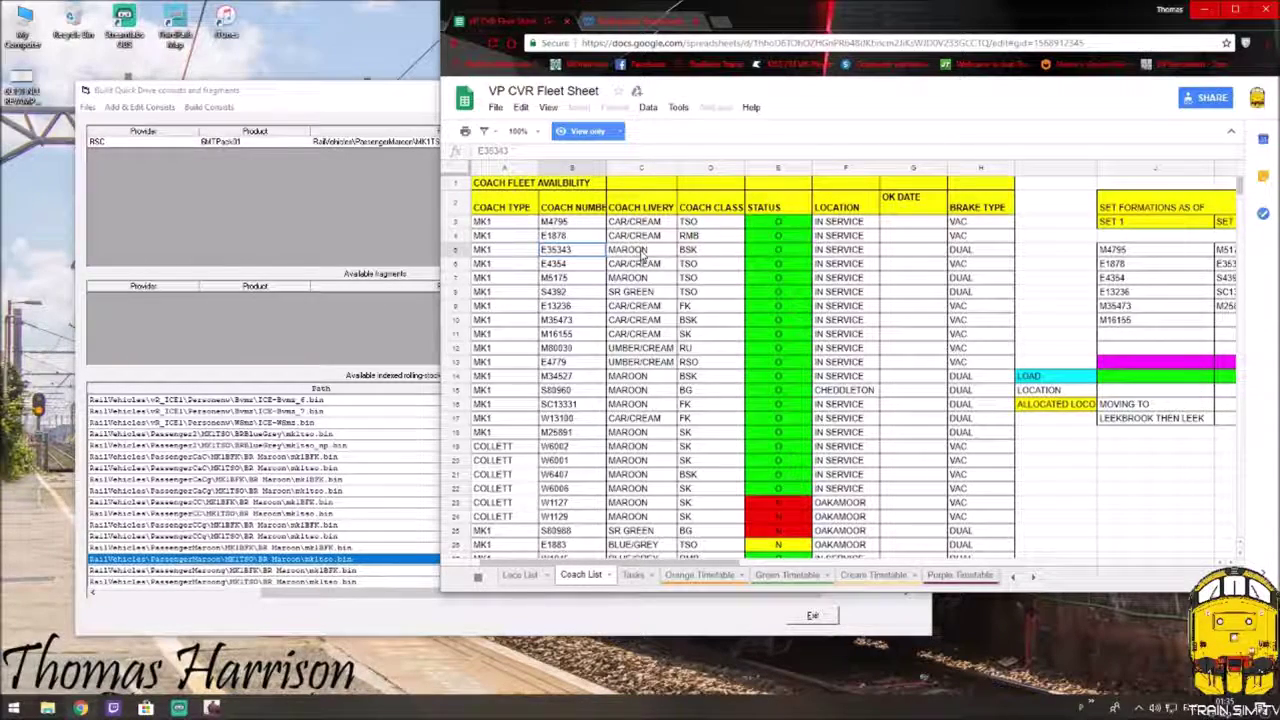
Step: Return to the consist builder and examine the Mk1 coach entries in the indexed rolling stock for a maroon brake coach
click(341, 90)
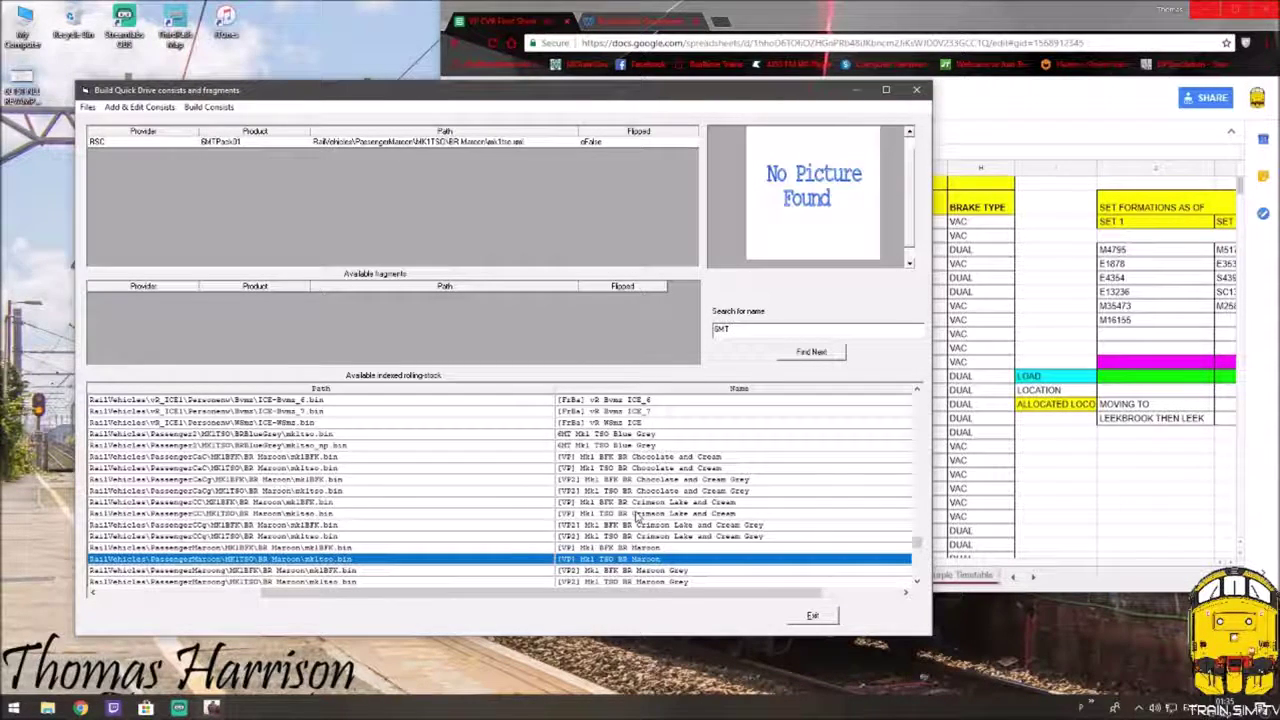
click(647, 458)
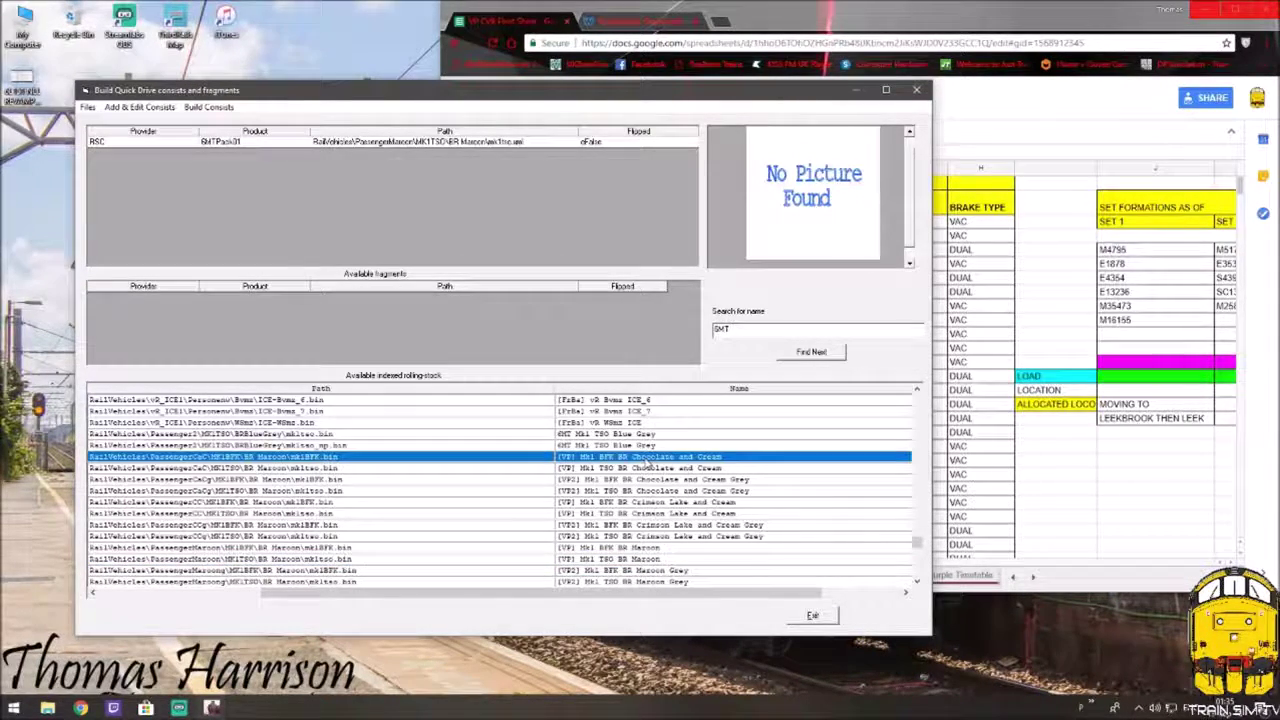
key(Down)
key(Down)
key(Down)
key(Down)
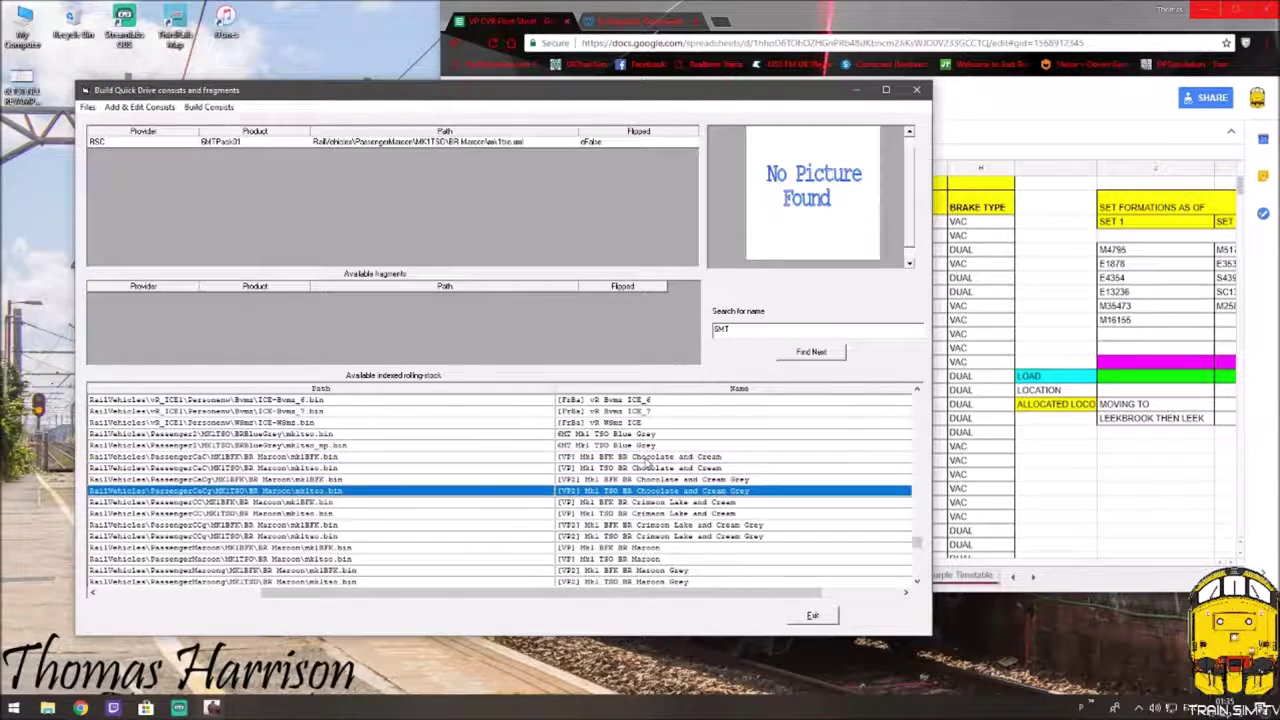
key(Down)
key(Down)
key(Down)
key(Down)
key(Down)
key(Down)
key(Down)
key(Down)
key(Down)
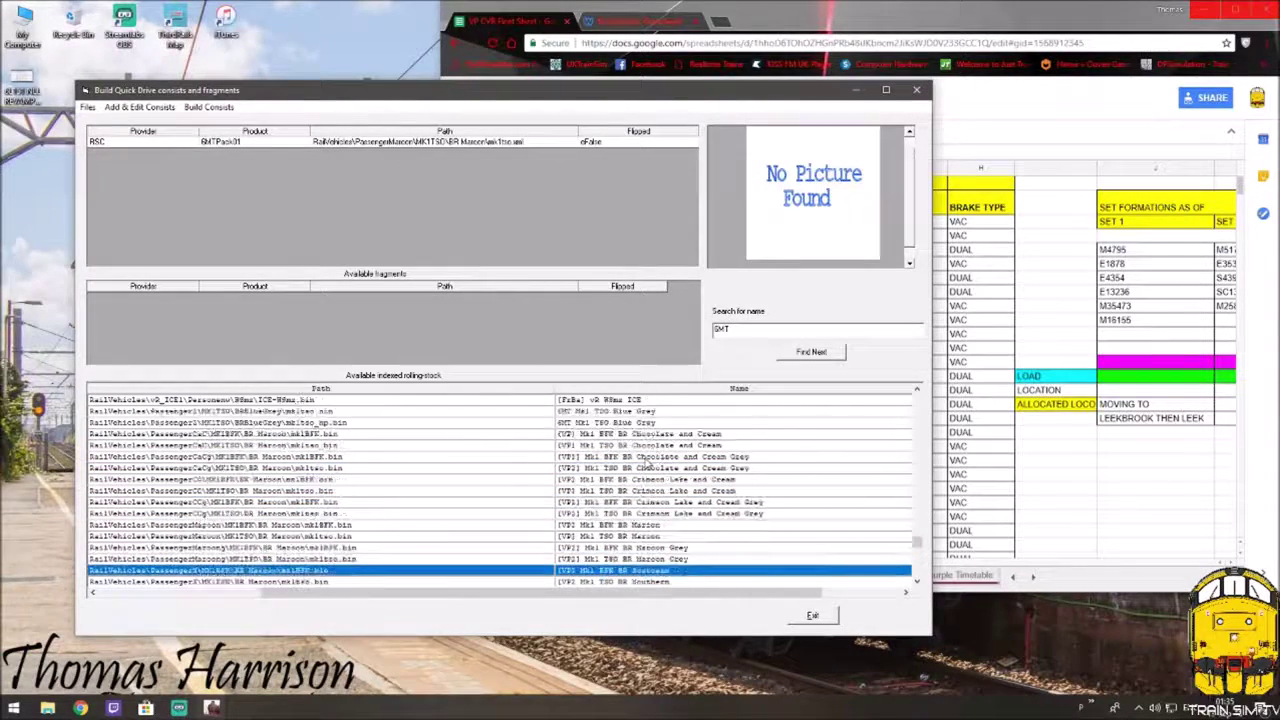
key(Down)
key(Down)
key(Down)
key(Down)
key(Down)
key(Down)
key(Down)
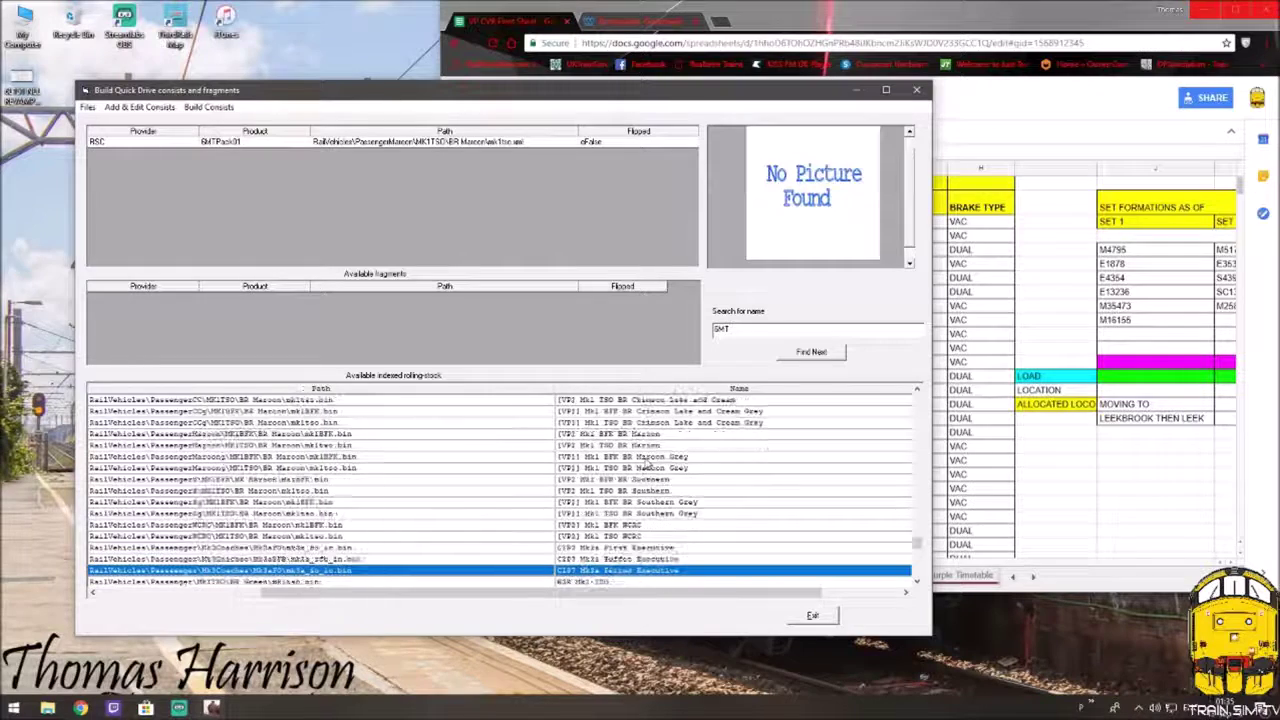
key(Up)
key(Up)
key(Up)
key(Up)
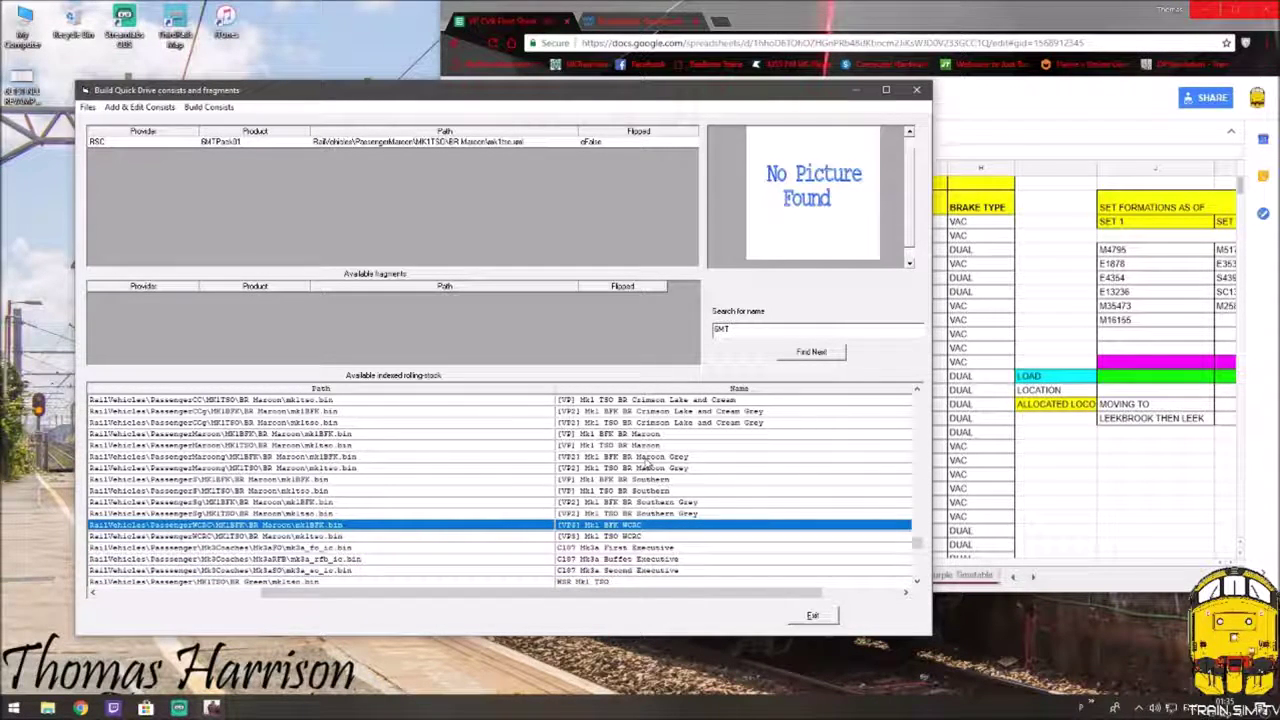
Step: Add the [VP] Mk1 BFK BR Maroon coach from the indexed rolling stock to the consist
scroll(648, 432, up, 1)
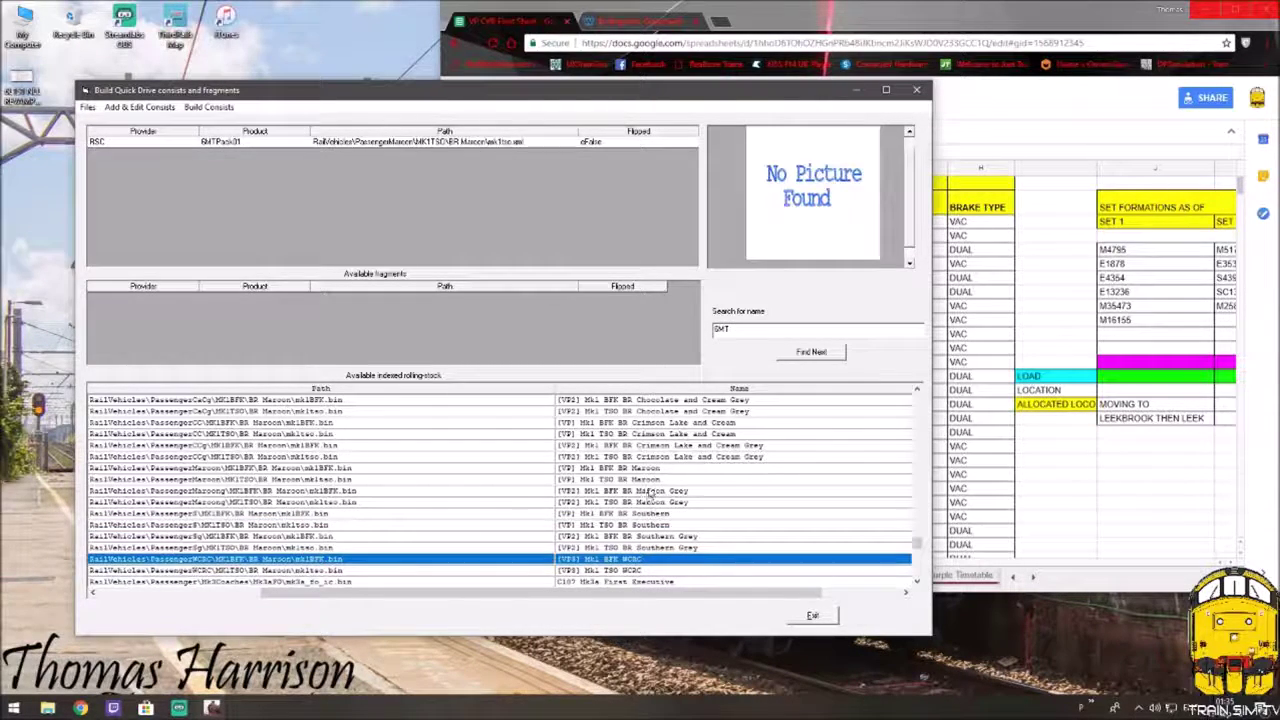
scroll(651, 495, up, 1)
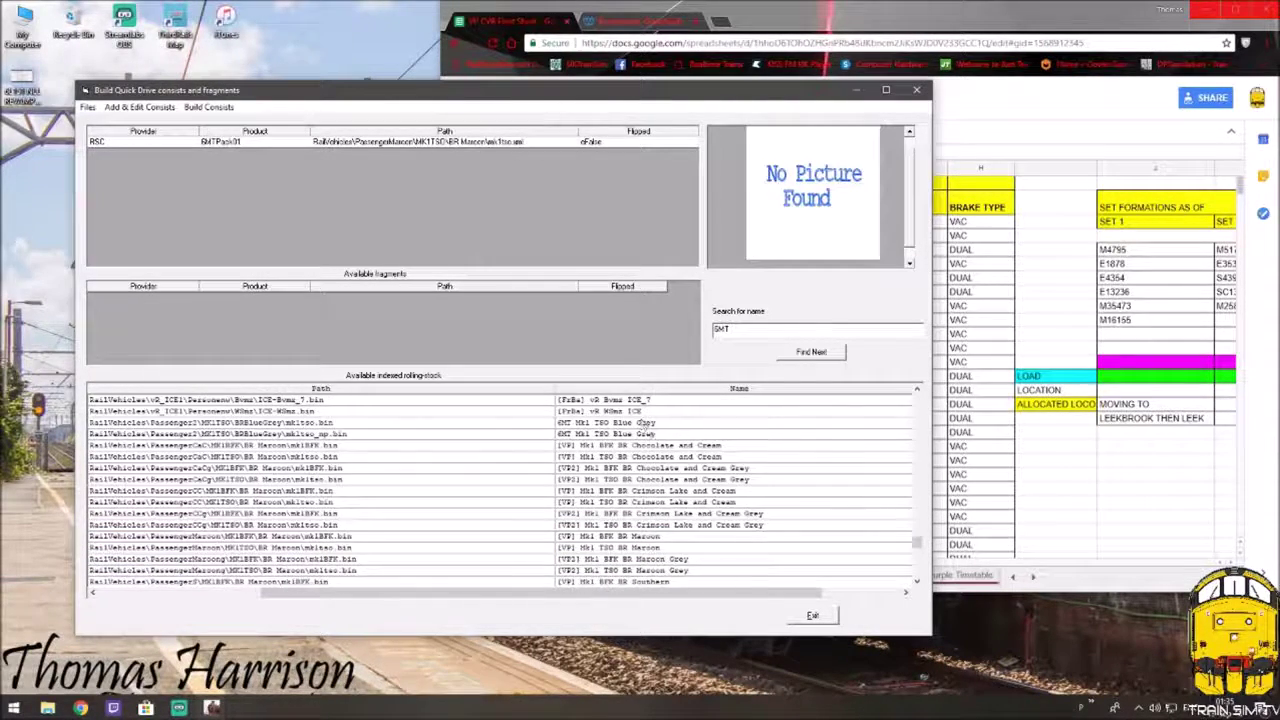
click(639, 503)
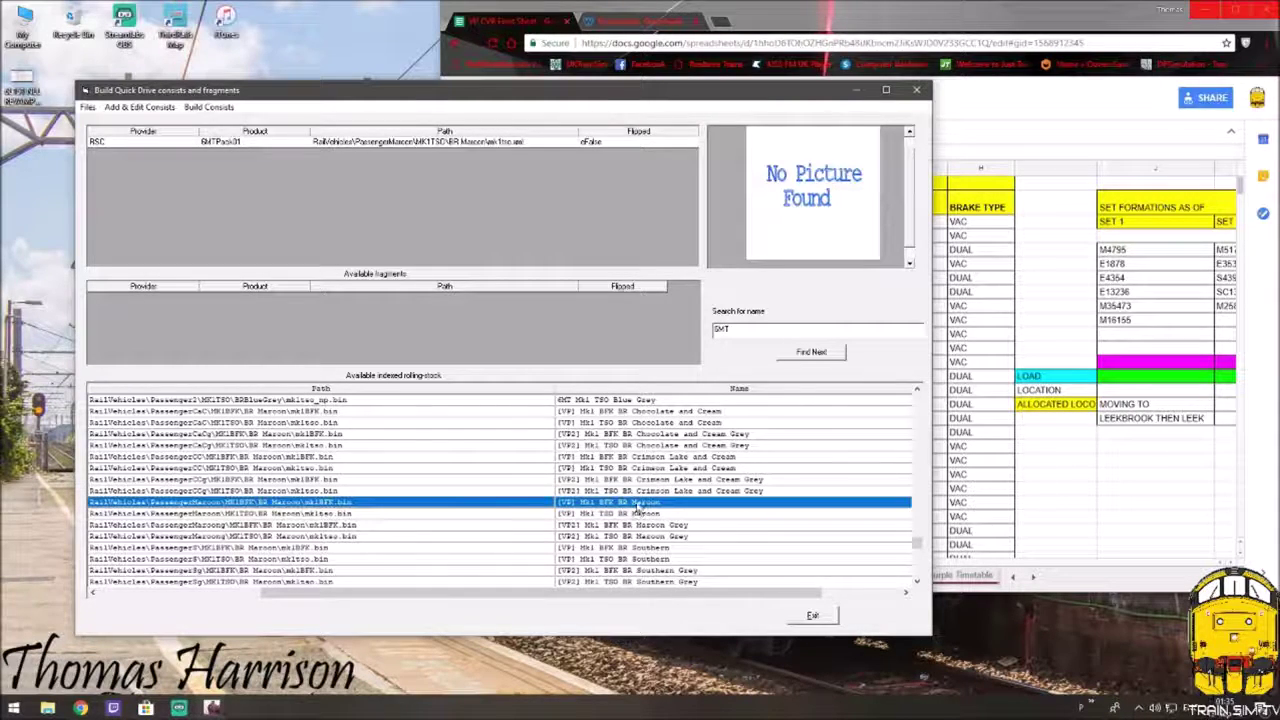
double_click(639, 505)
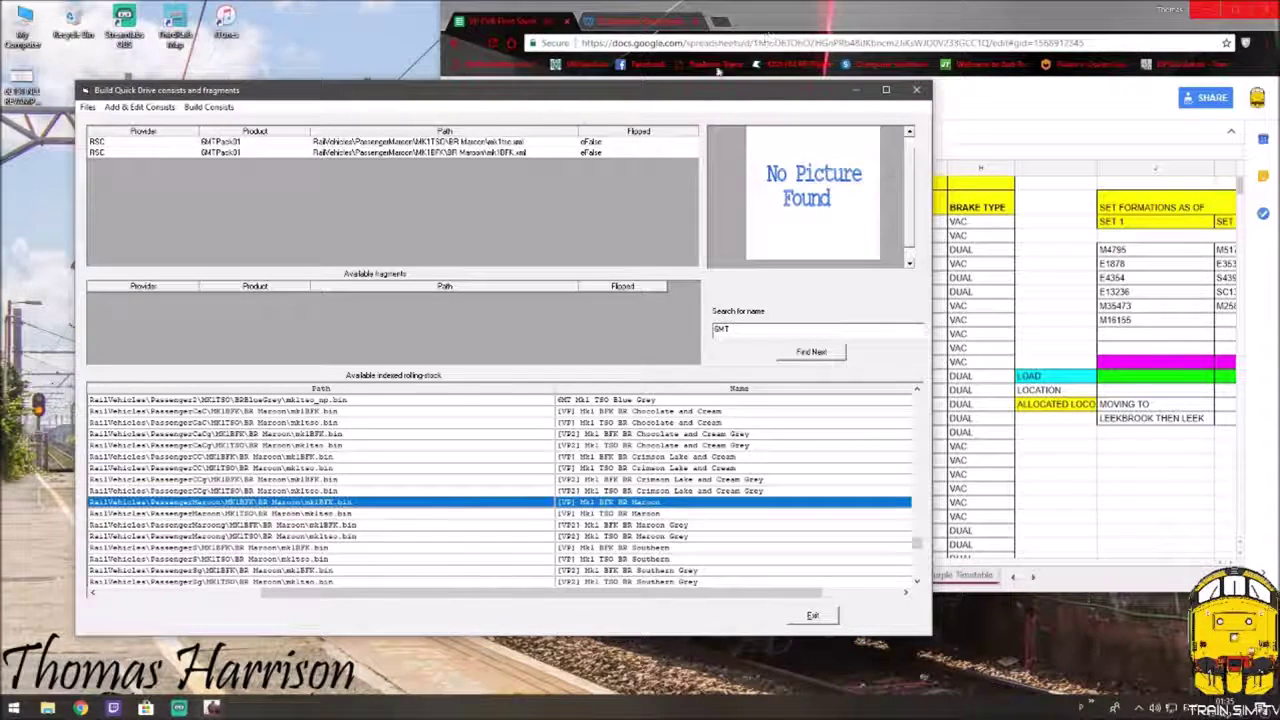
Step: Flip the Mk1 BFK coach in the consist, and flip it back to its original direction
click(596, 155)
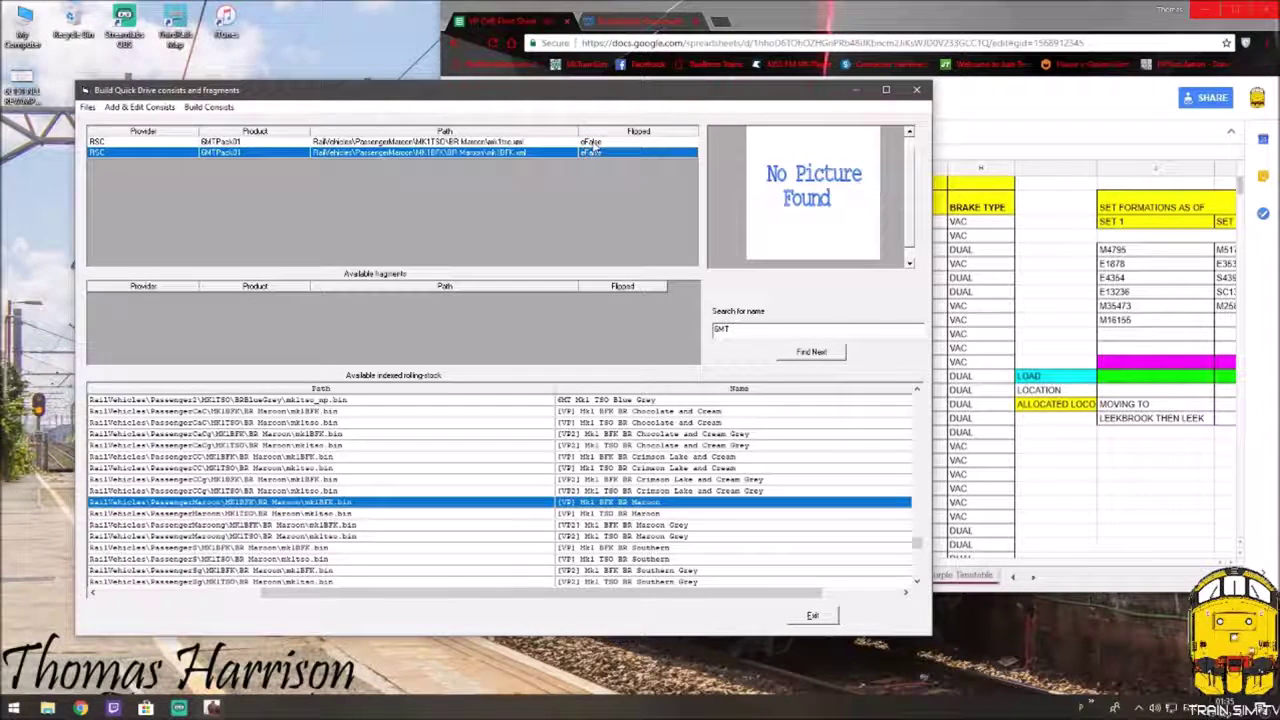
click(593, 145)
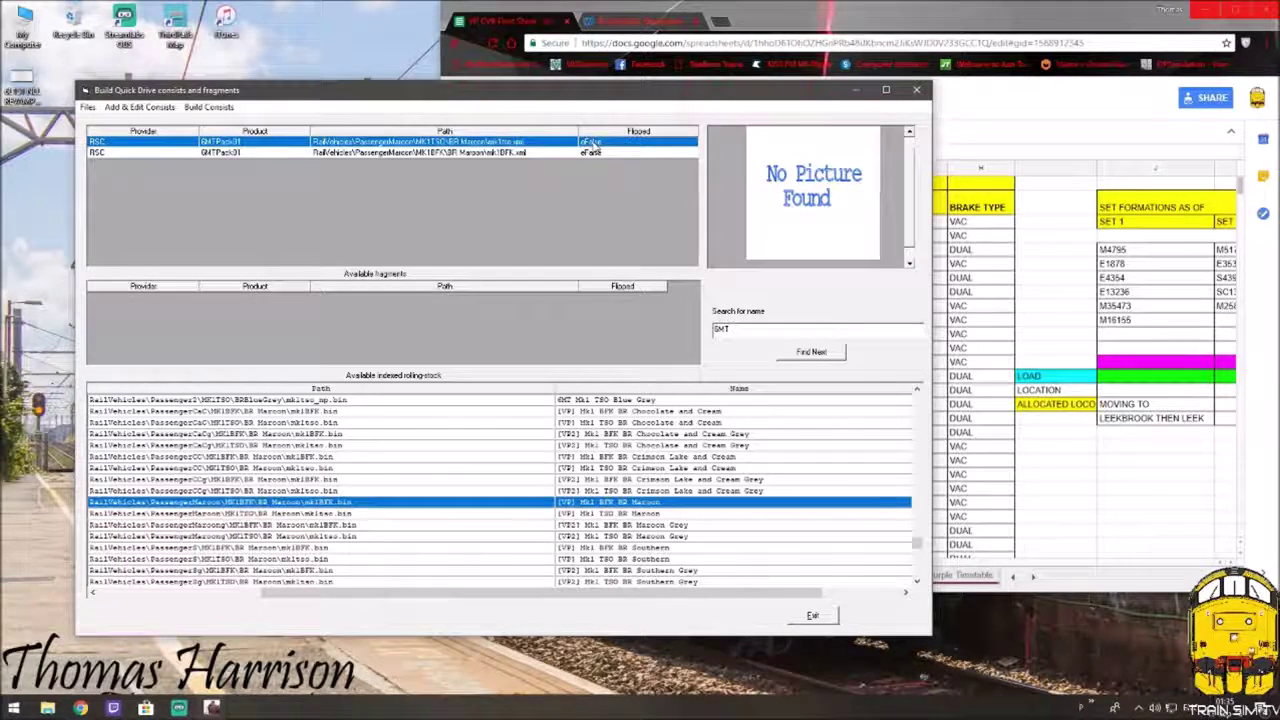
click(594, 152)
click(198, 108)
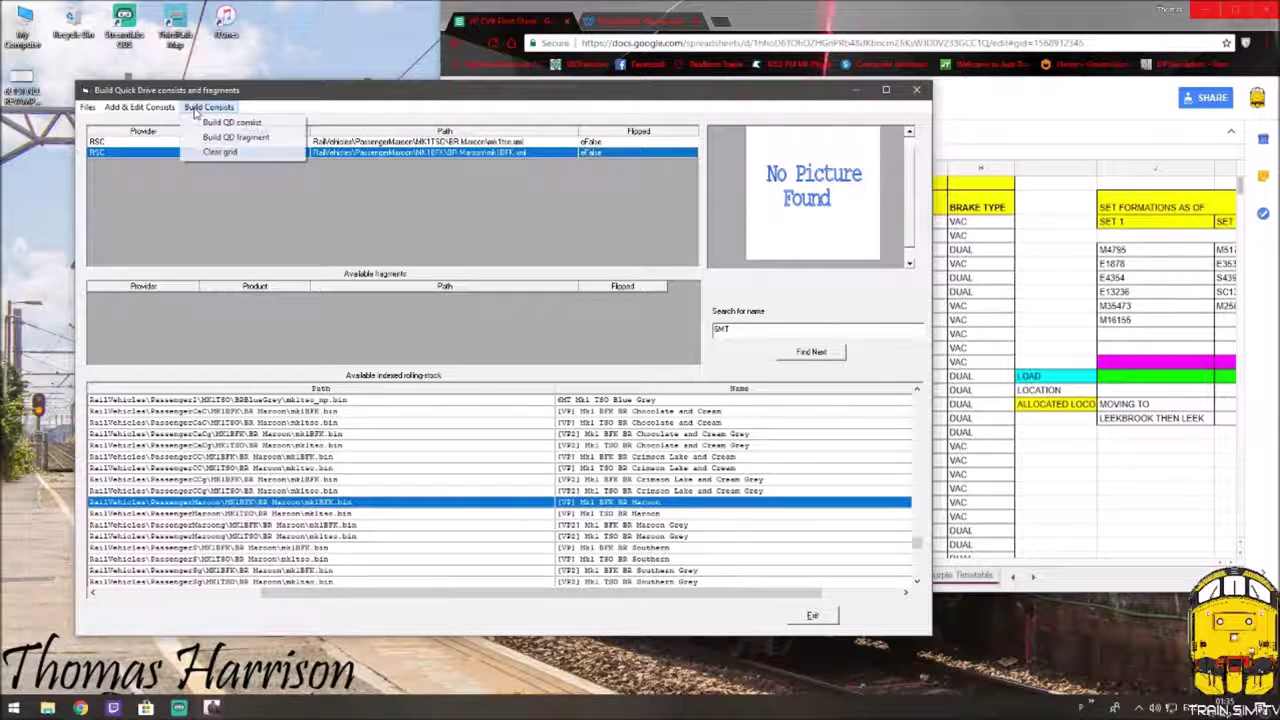
mouse_move(140, 107)
click(130, 165)
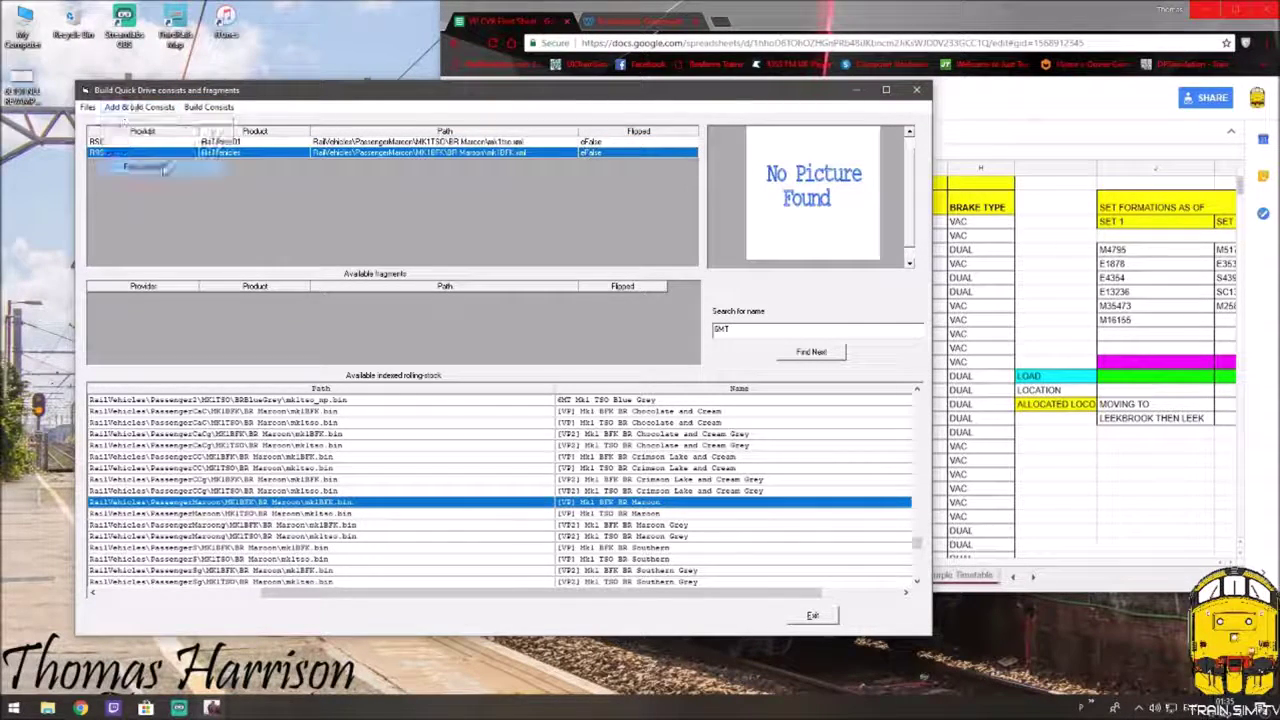
click(140, 108)
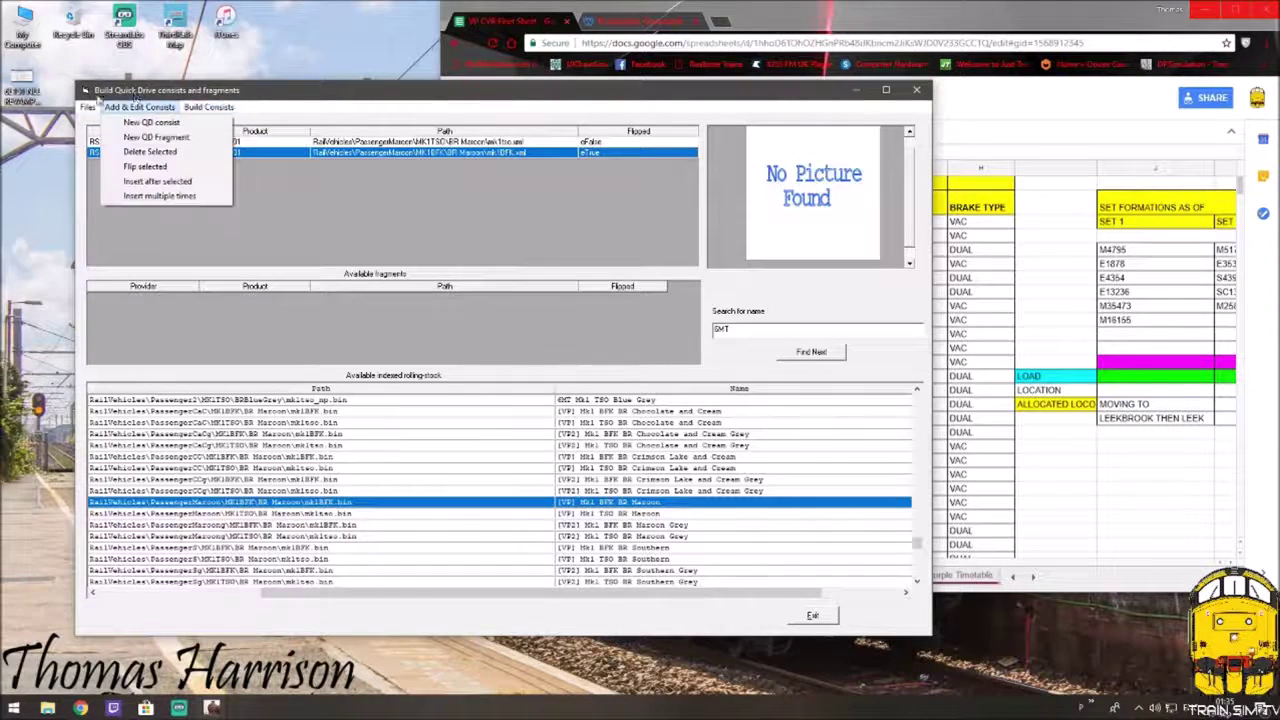
click(148, 167)
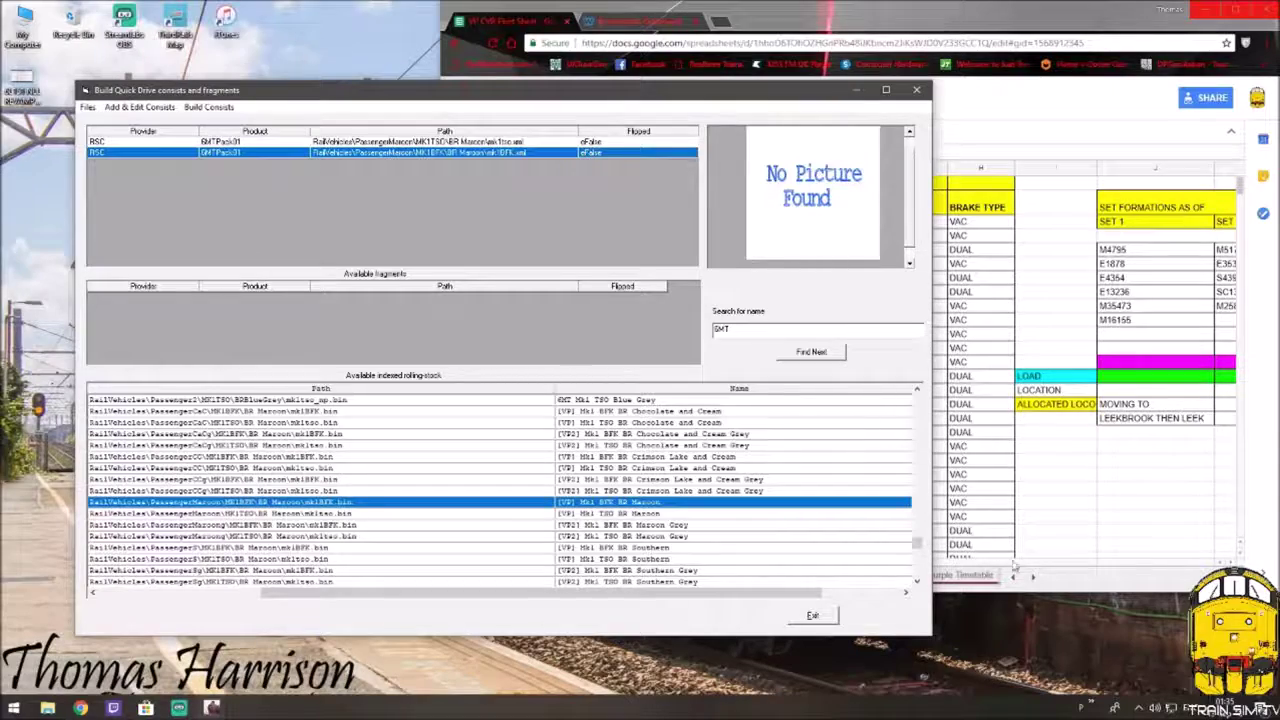
Step: Look up Set 2's coach S4392 in the Coach List to check its livery and class, shifting the consist builder window slightly aside
click(1070, 578)
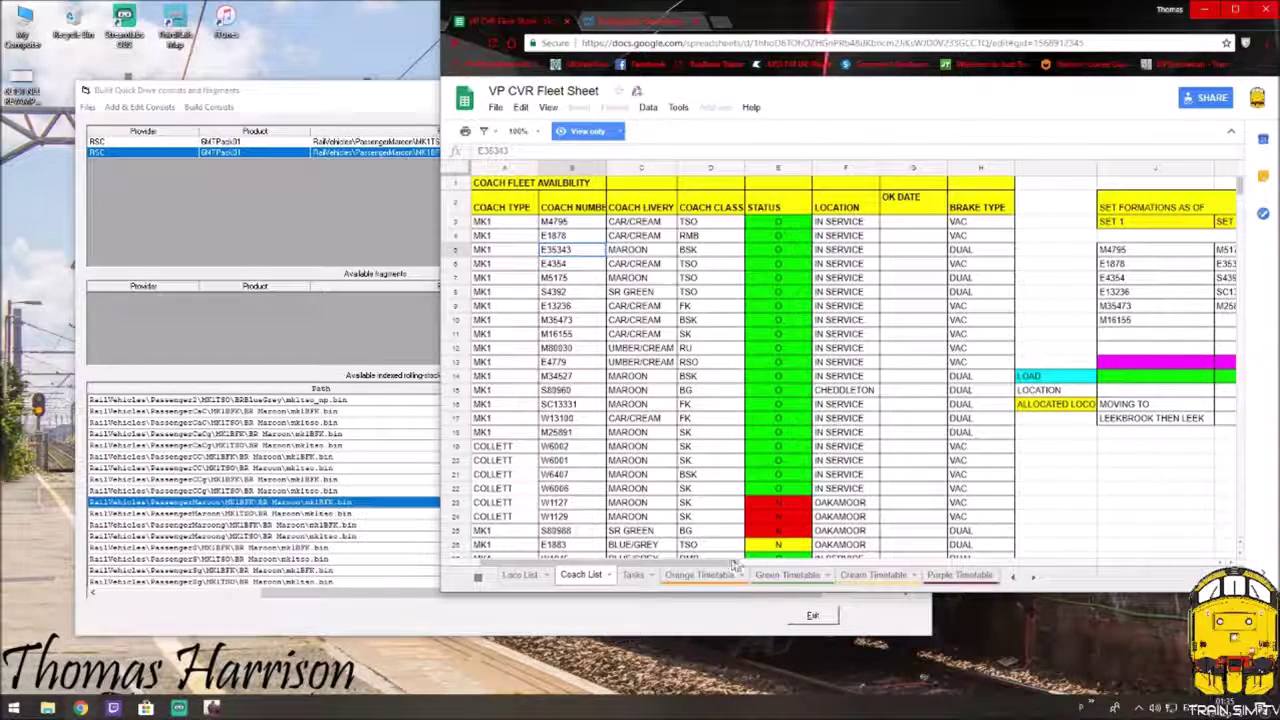
scroll(735, 560, right, 2)
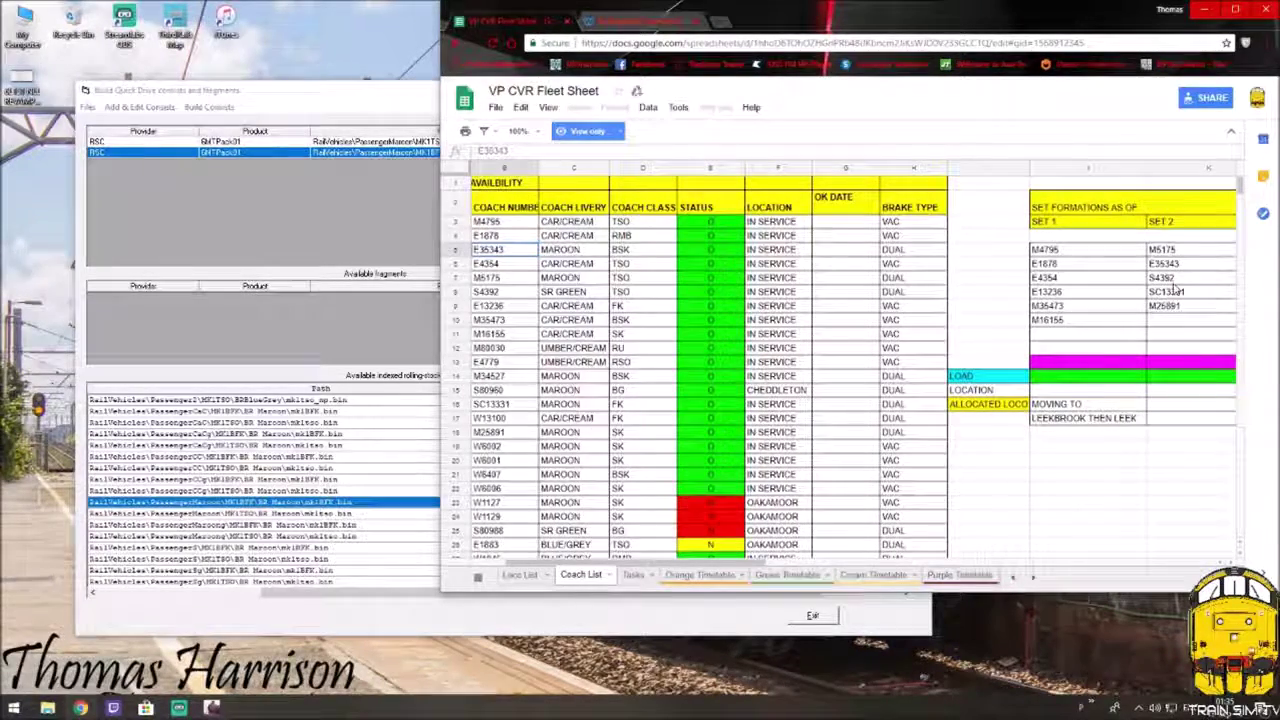
scroll(927, 525, left, 1)
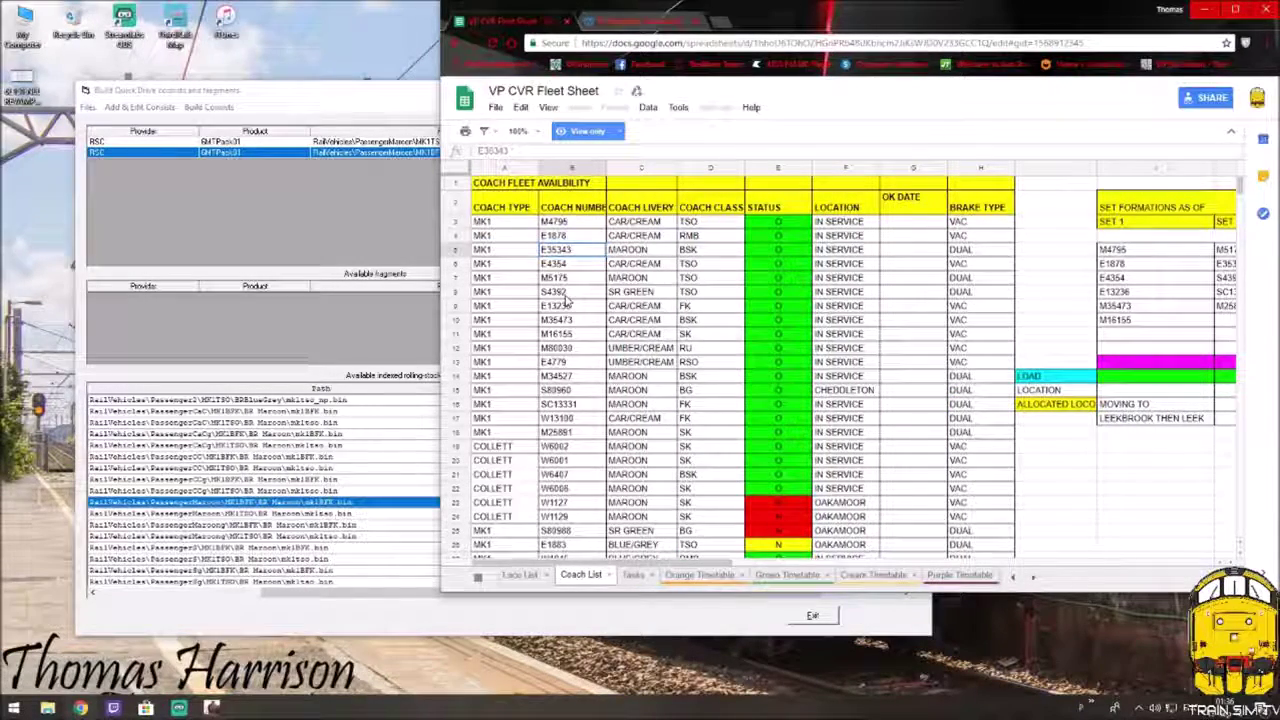
click(374, 106)
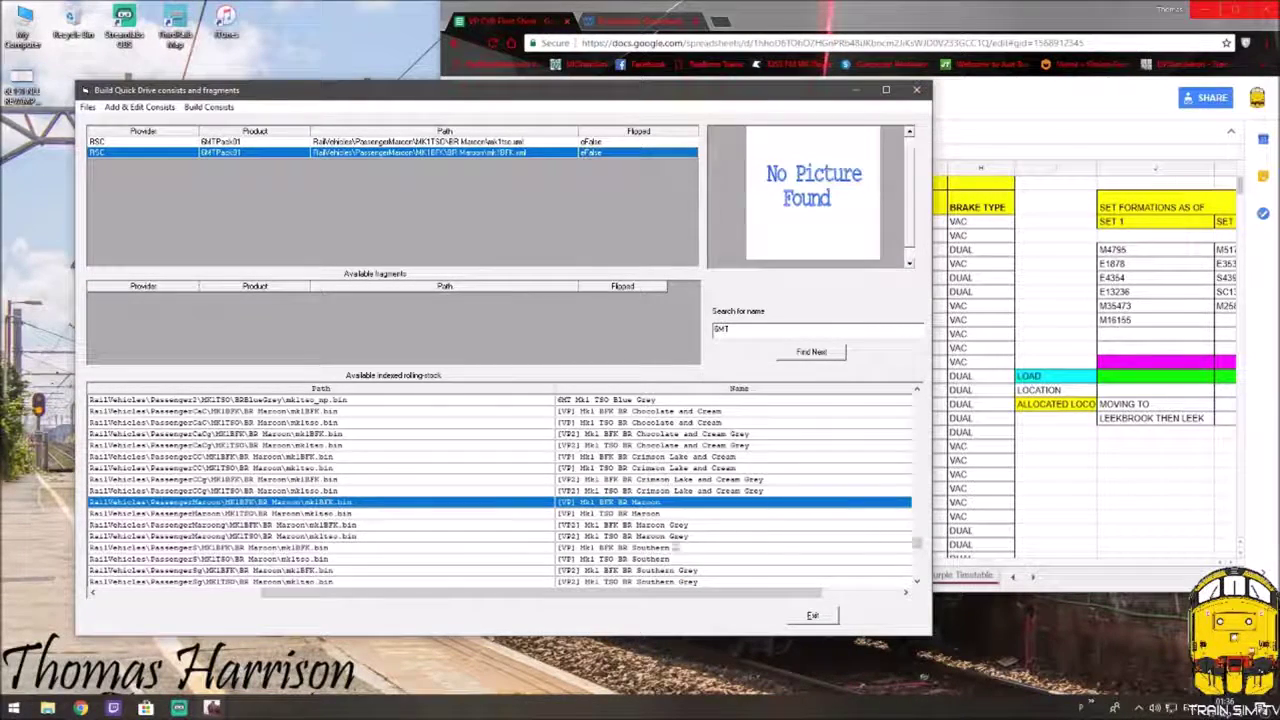
scroll(678, 555, down, 1)
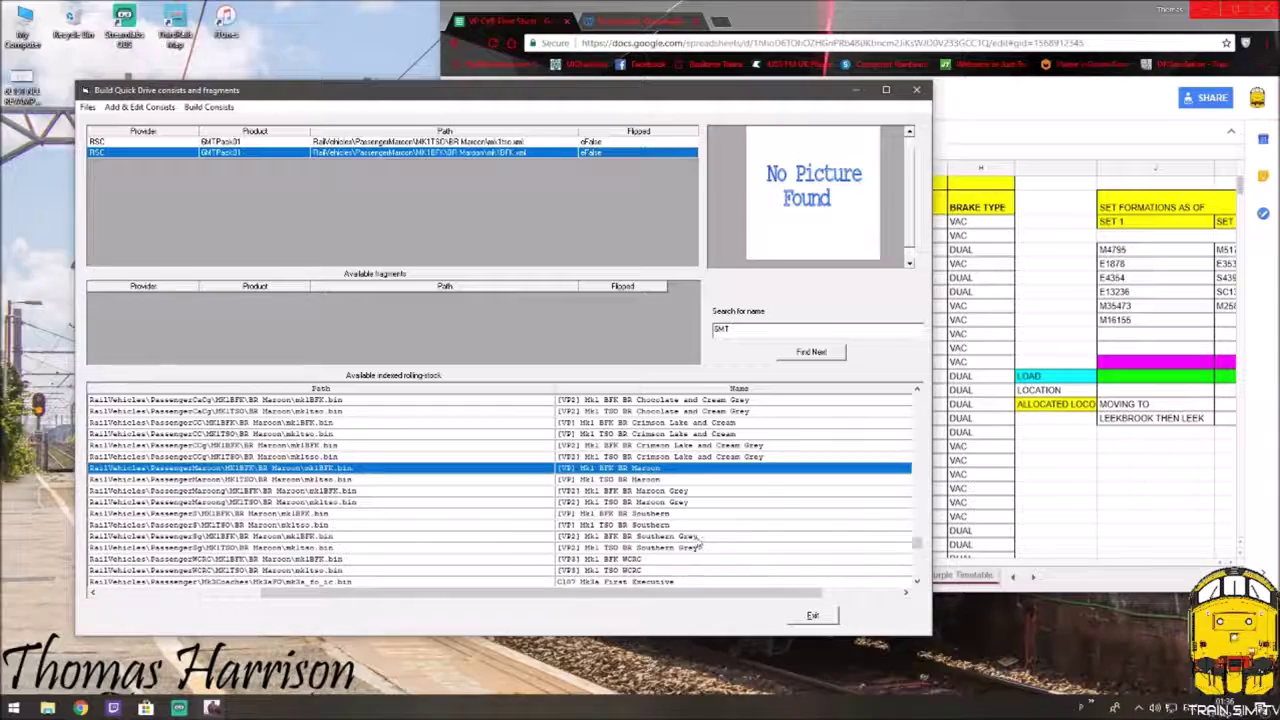
drag(400, 90, 370, 104)
click(800, 8)
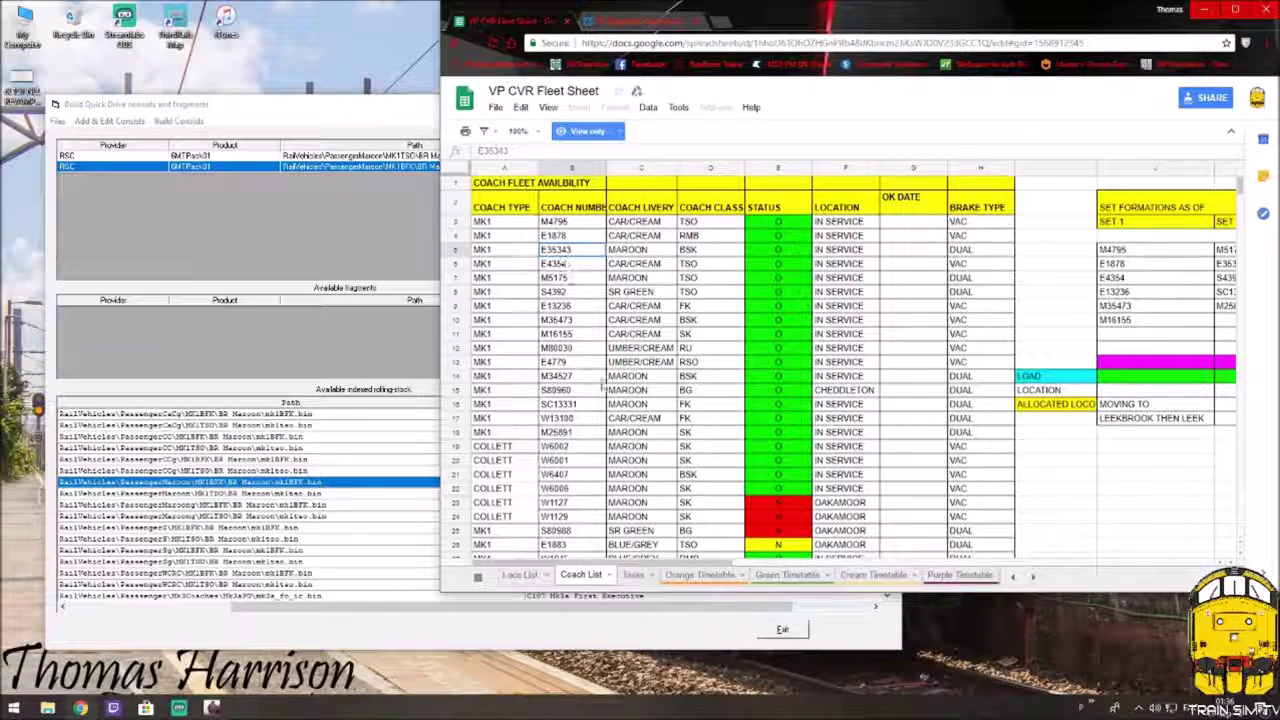
click(563, 292)
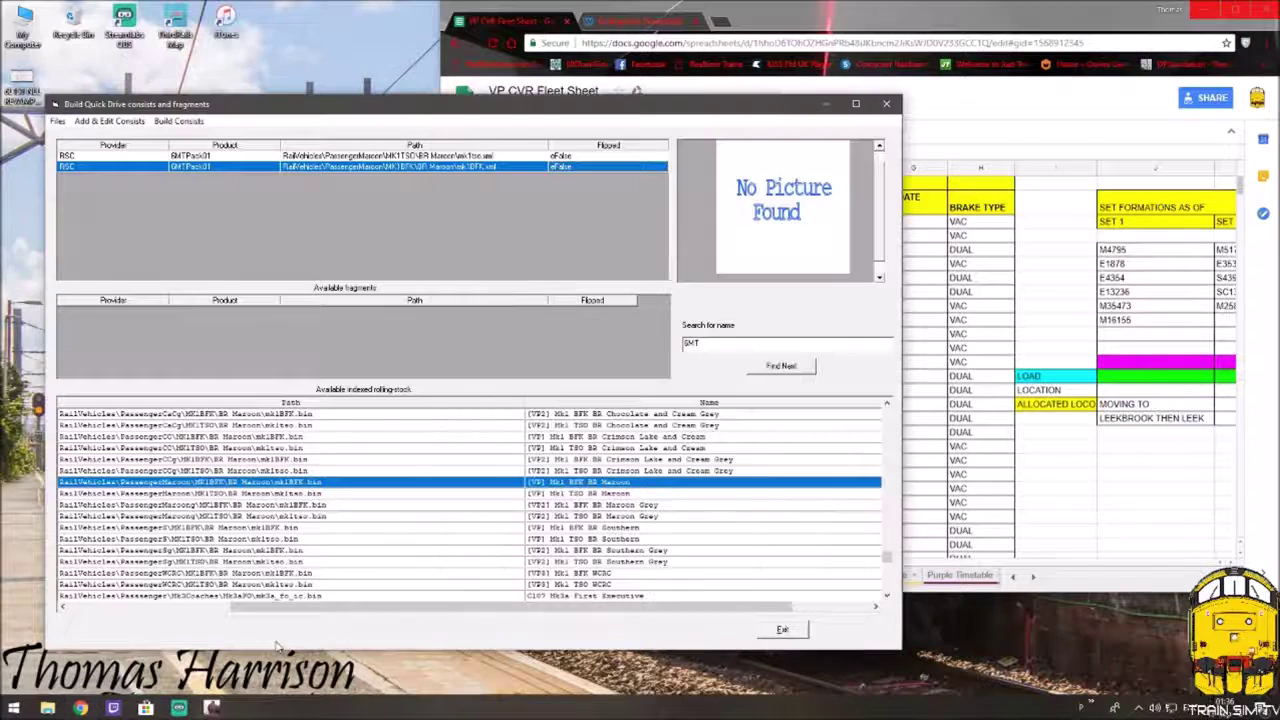
Step: Return to the consist builder and add the [VP] Mk1 TSO BR Southern coach to the consist
click(278, 645)
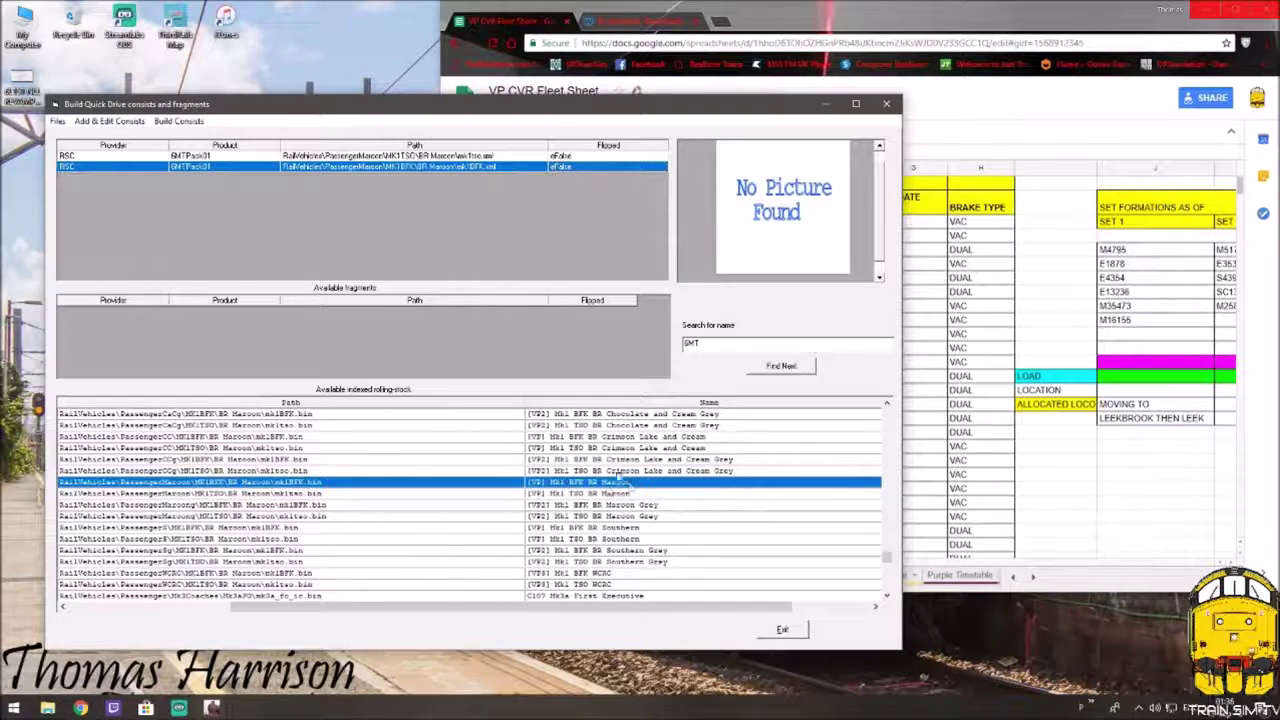
double_click(614, 540)
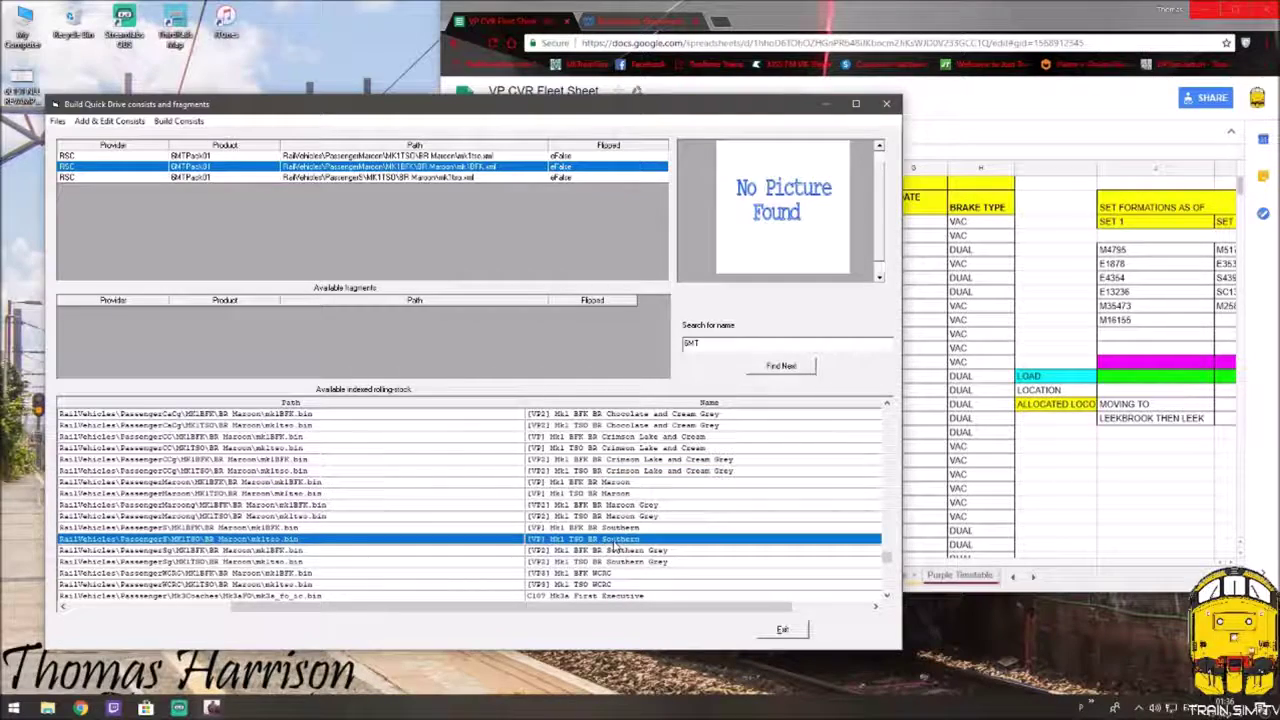
Step: Look up coach SC13331 from Set 2 in the fleet sheet's Coach List to check its livery and class
click(1082, 20)
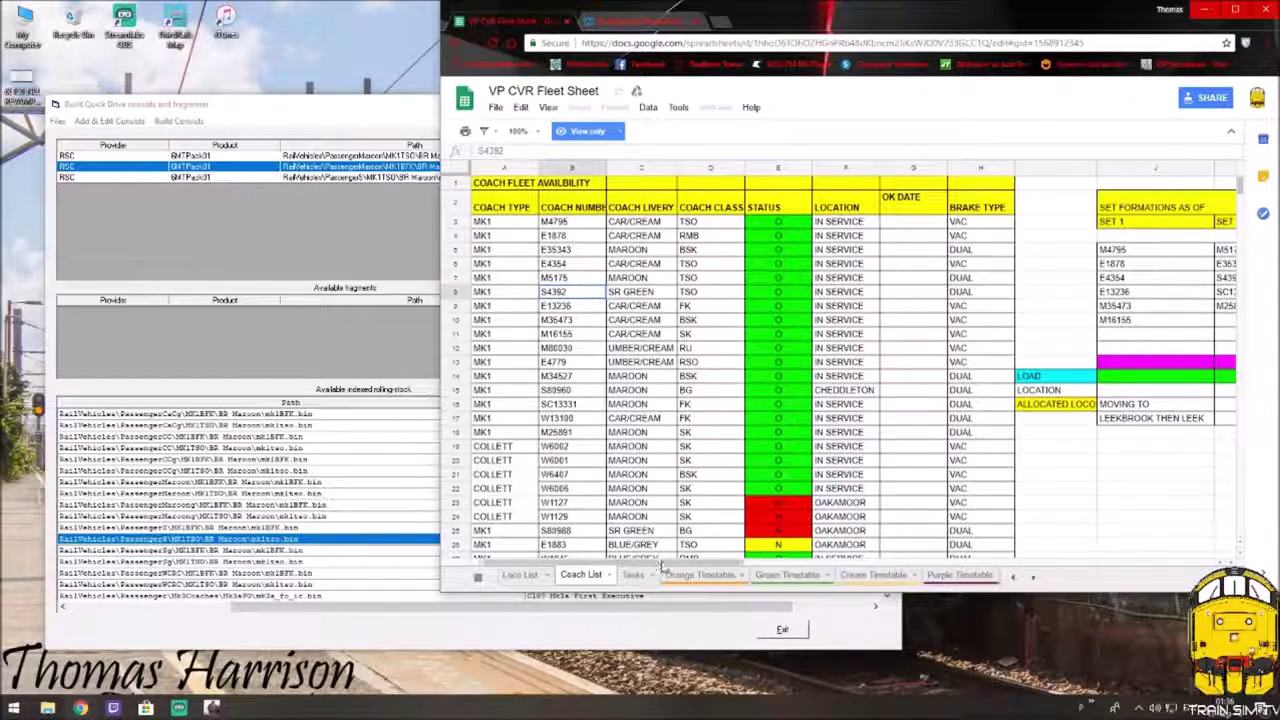
scroll(683, 567, right, 1)
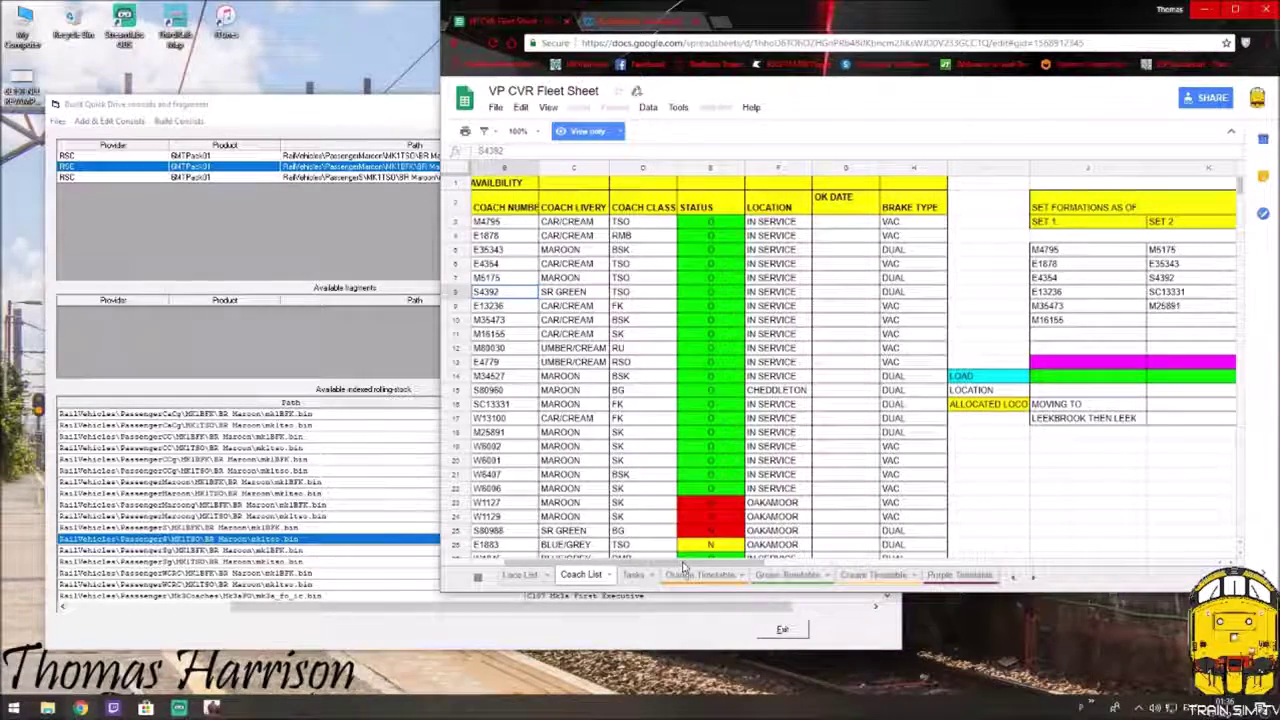
scroll(683, 567, left, 1)
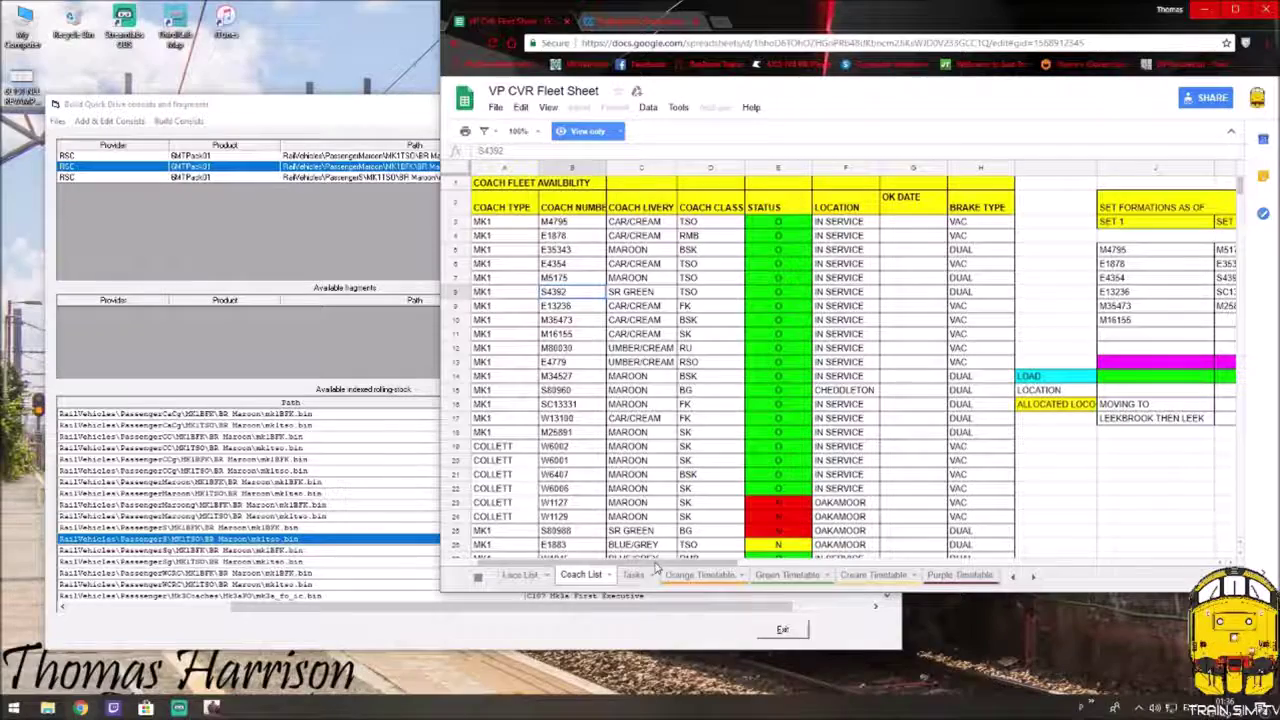
key(Down)
key(Down)
key(Down)
key(Down)
key(Down)
key(Down)
key(Down)
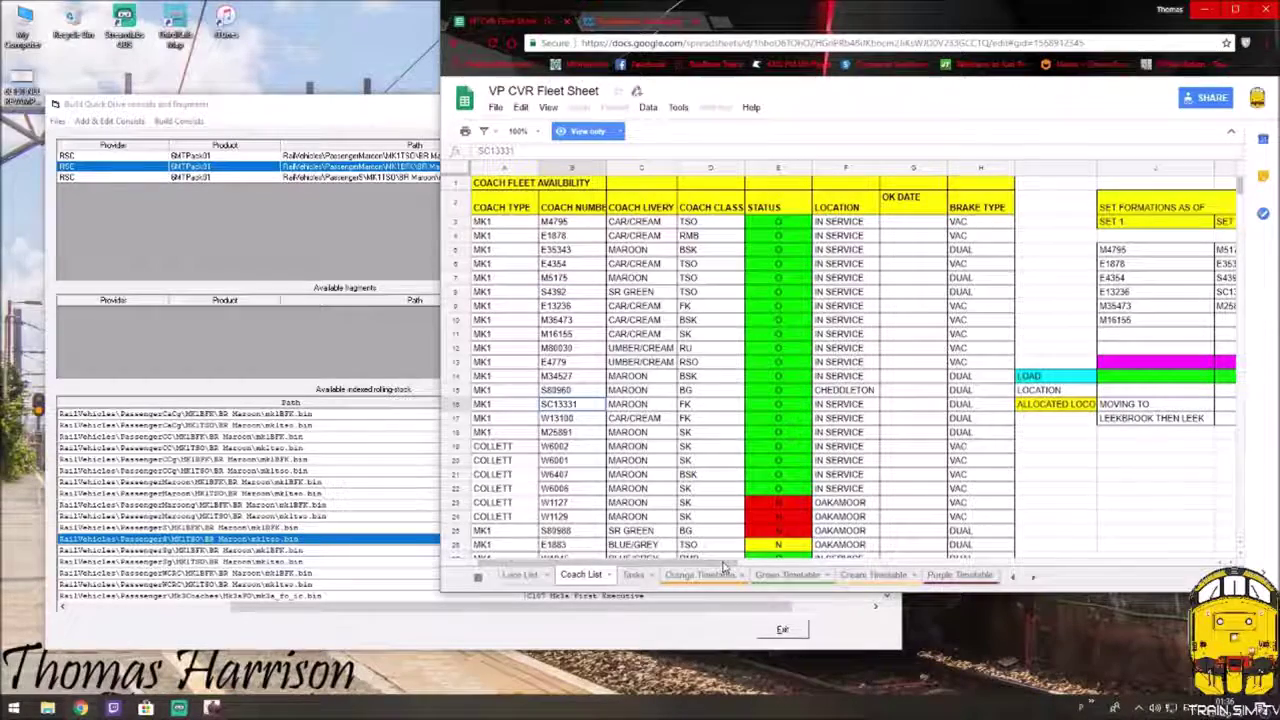
scroll(735, 567, right, 1)
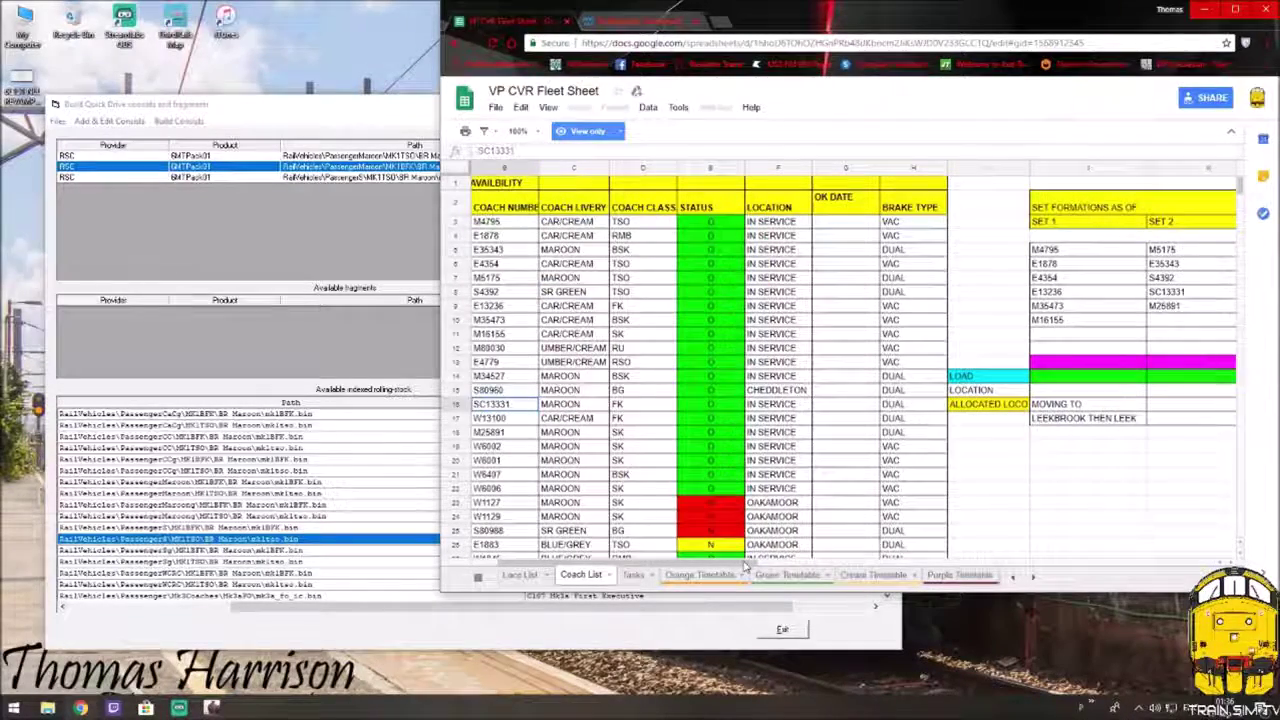
Step: Return to the consist builder and add the [VP] Mk1 BFK BR Maroon coach as the fourth vehicle
scroll(745, 567, left, 1)
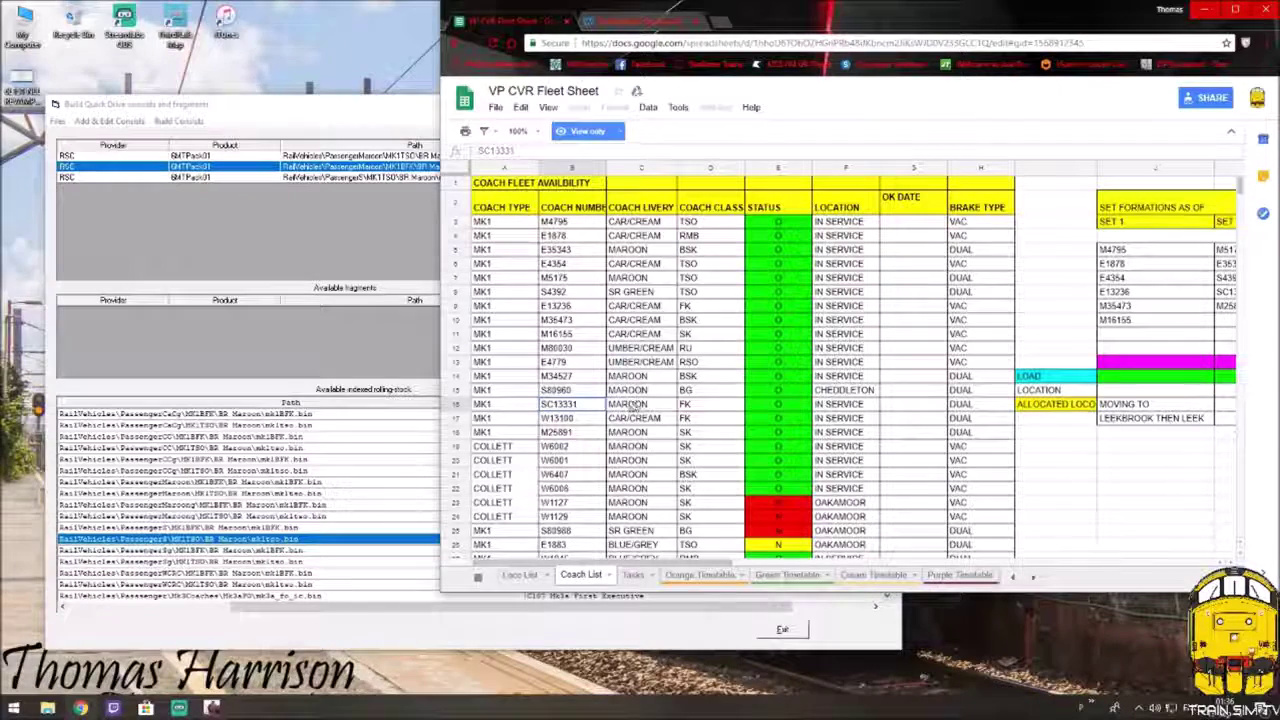
click(361, 113)
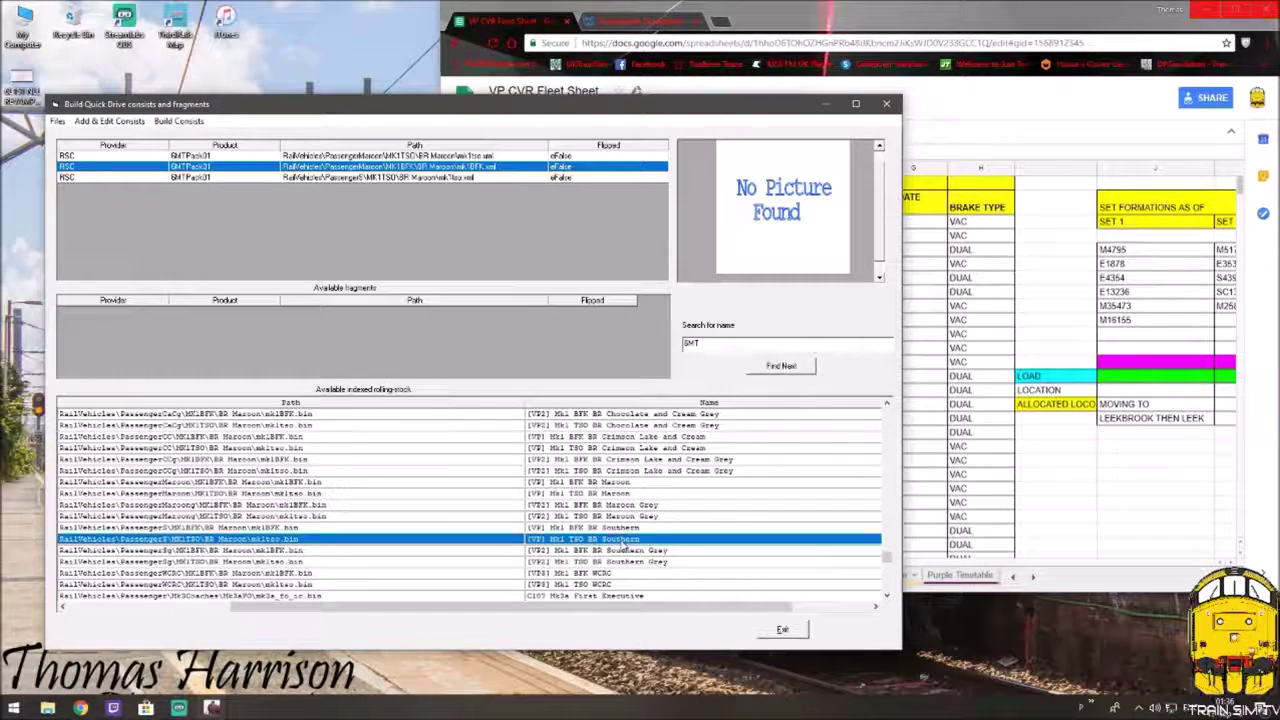
scroll(624, 557, down, 1)
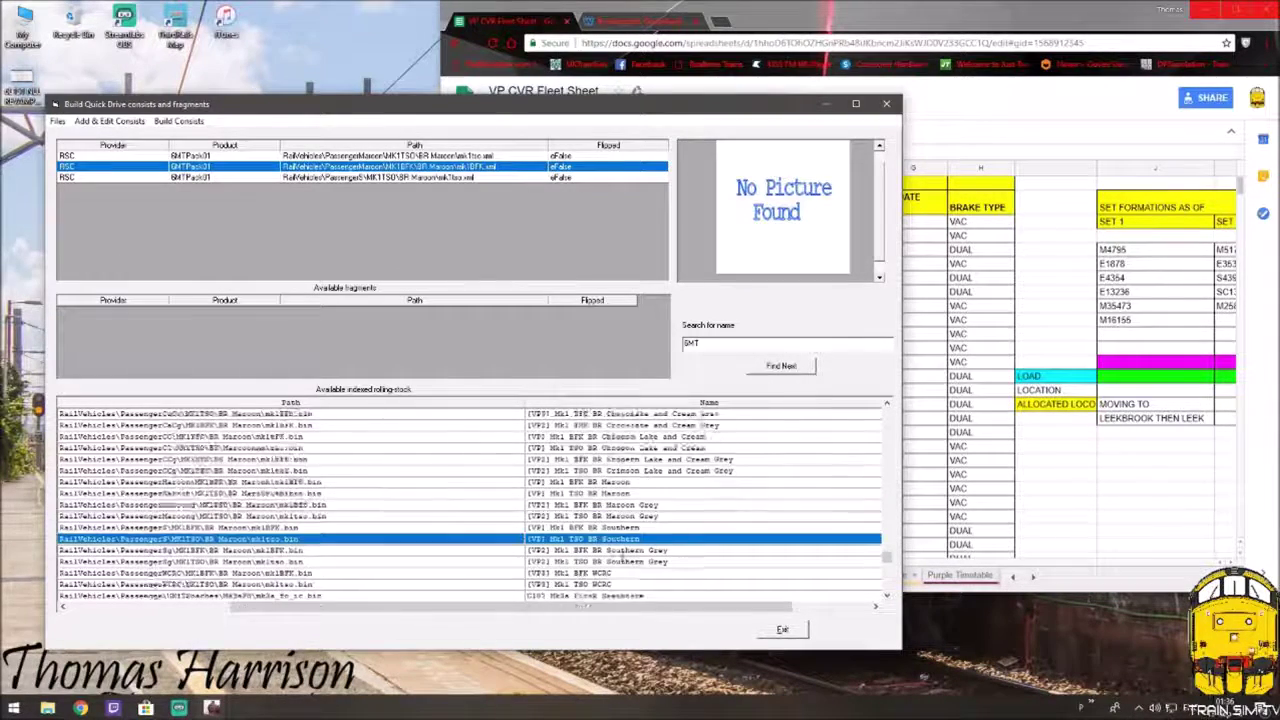
scroll(624, 557, up, 3)
scroll(642, 464, down, 1)
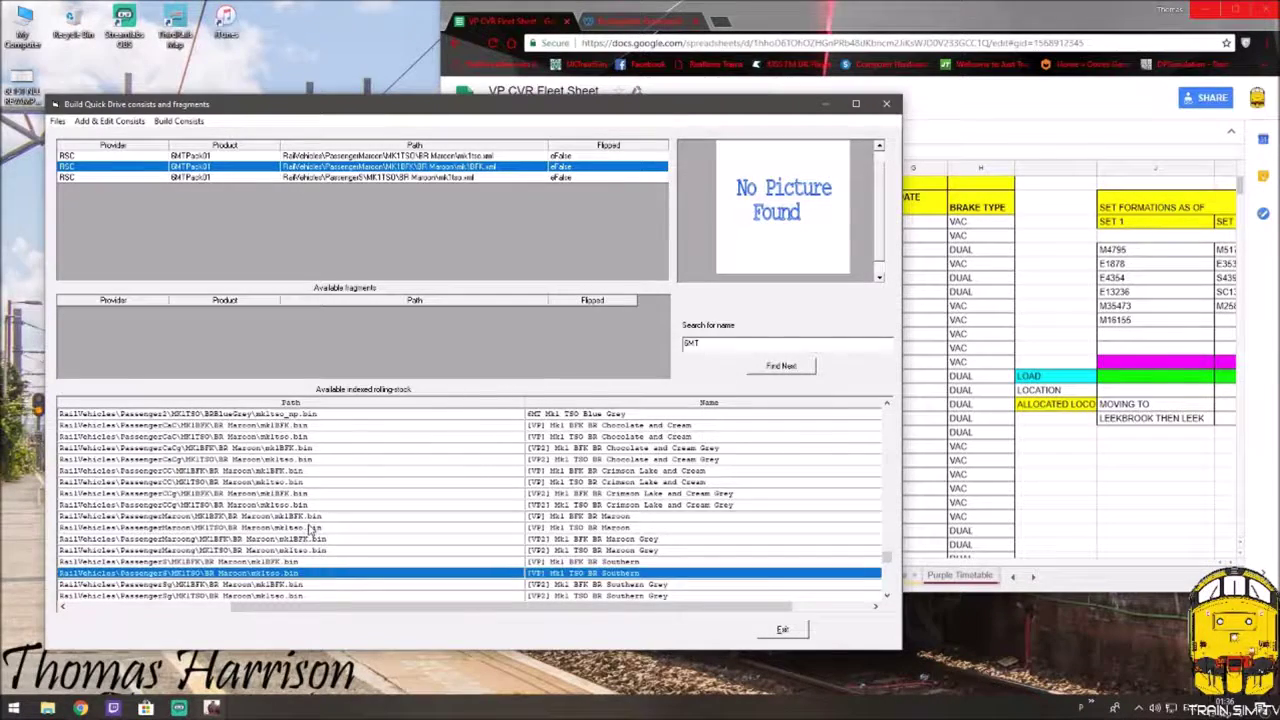
scroll(310, 530, down, 1)
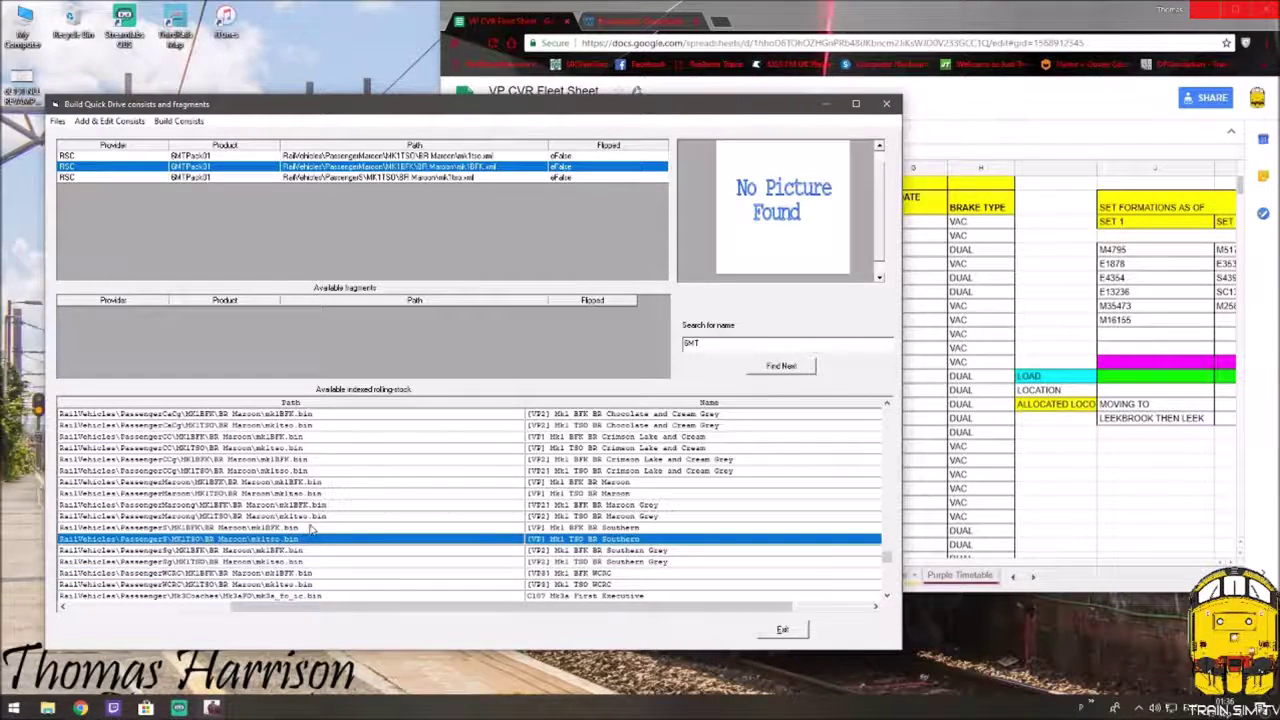
scroll(315, 528, down, 2)
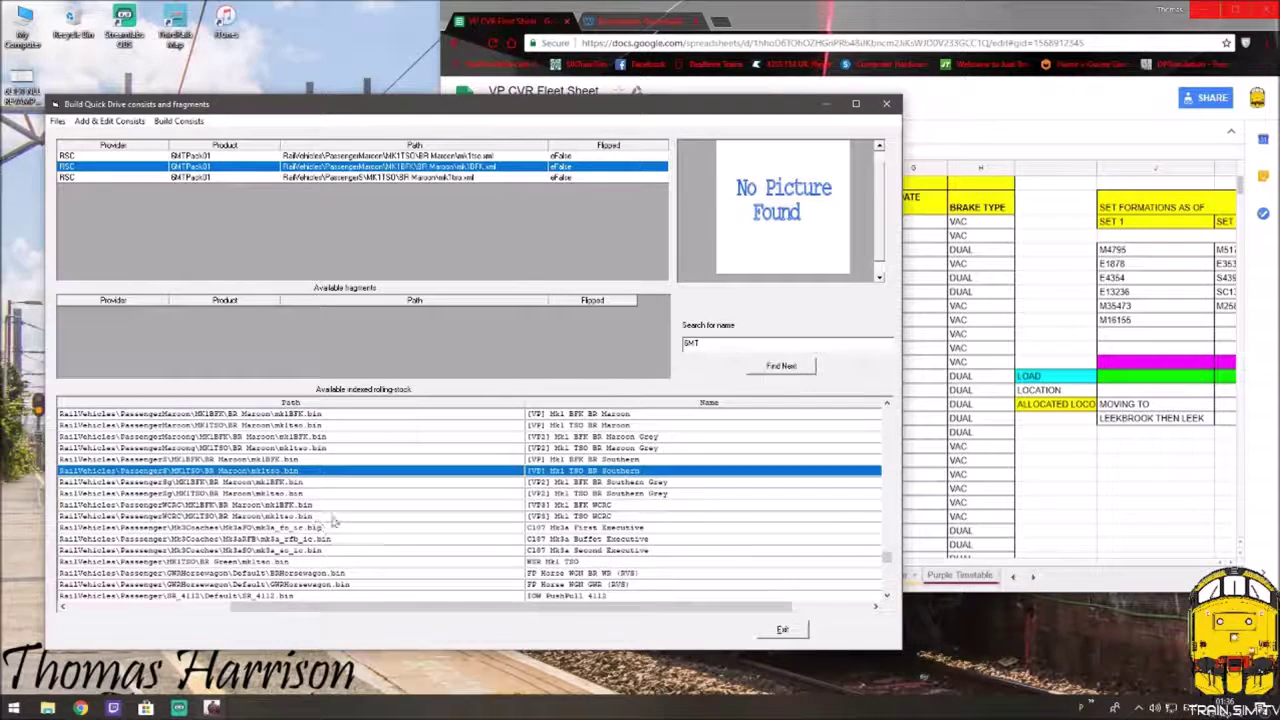
scroll(333, 521, up, 1)
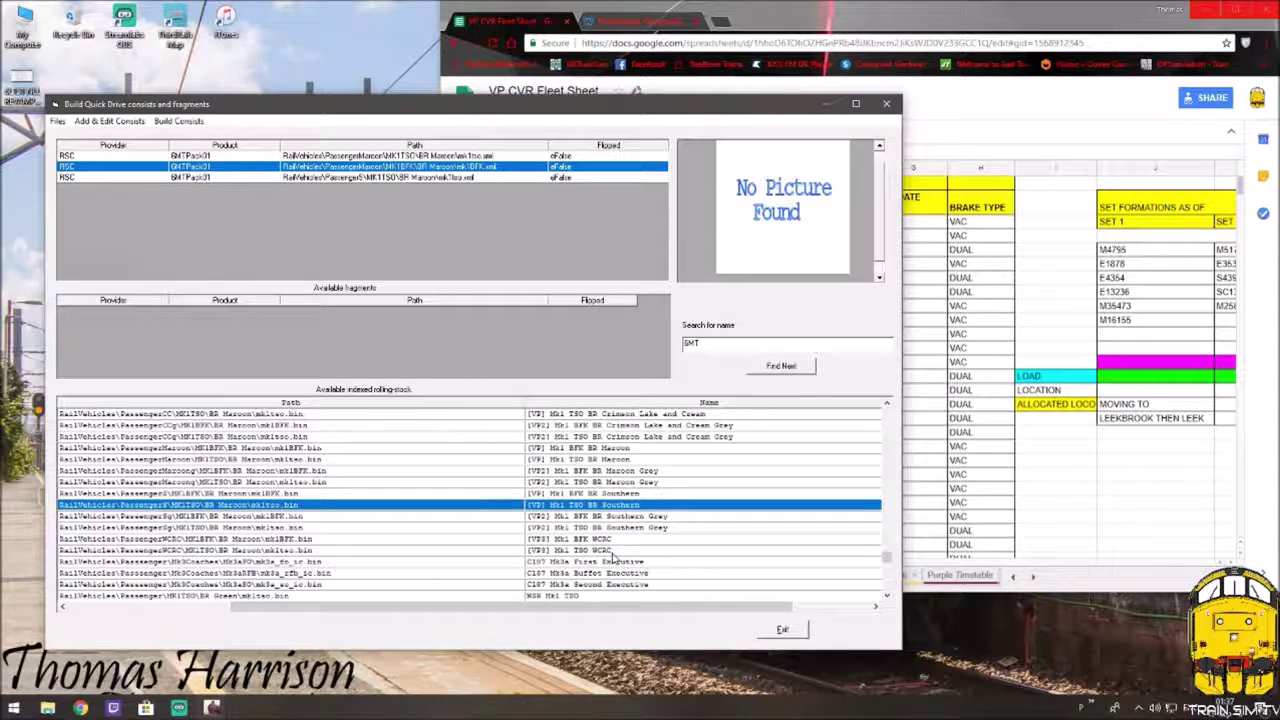
double_click(612, 447)
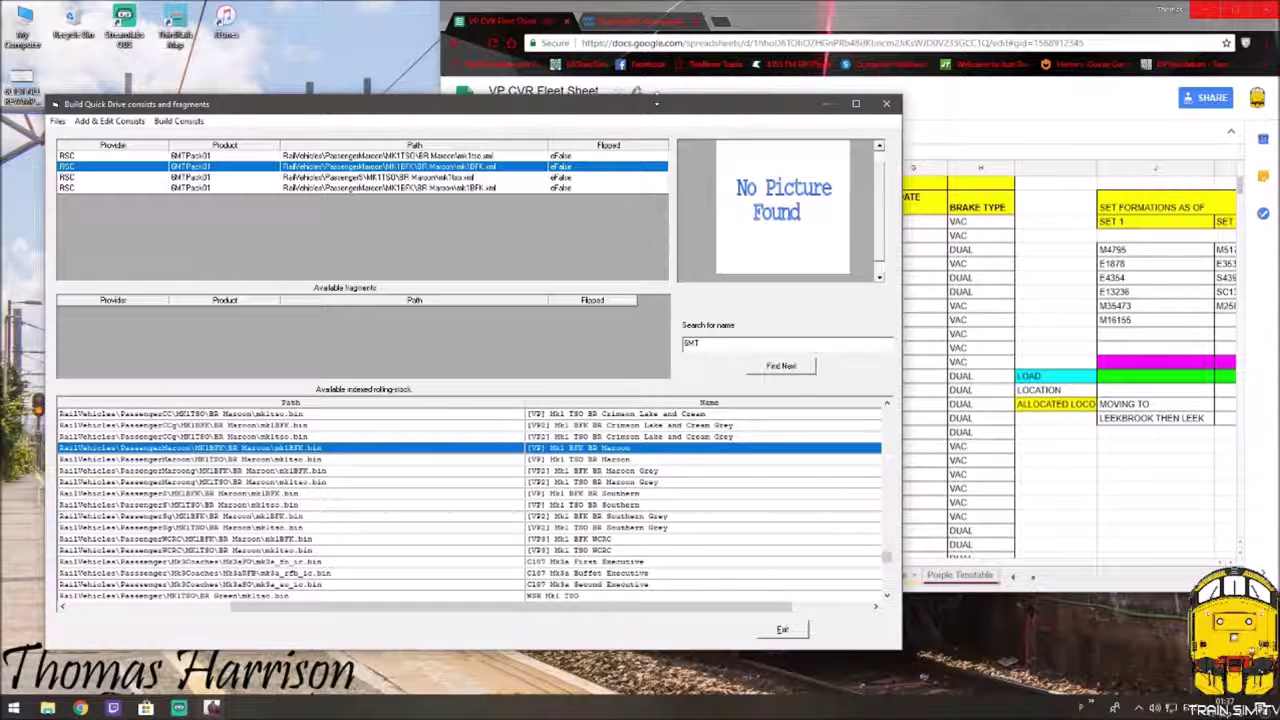
Step: Look up Set 2's last coach, M25891, in the fleet sheet's Coach List to check its livery and class
click(778, 20)
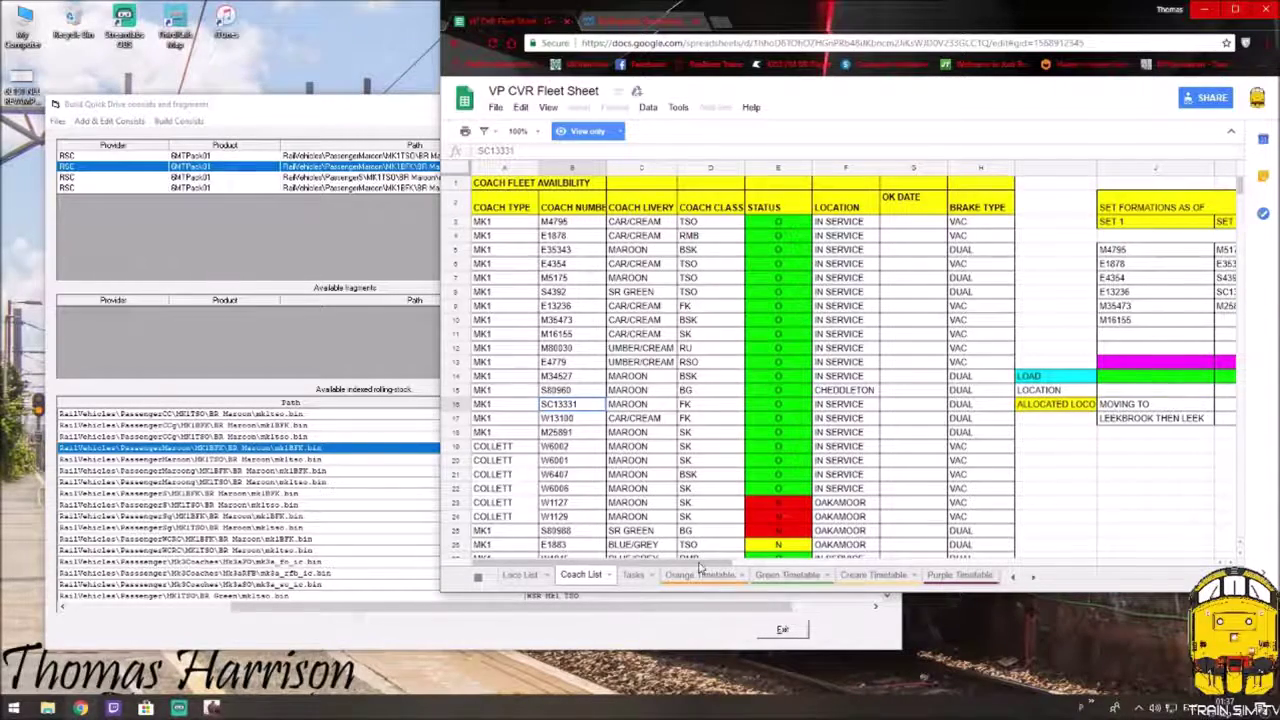
scroll(740, 568, right, 1)
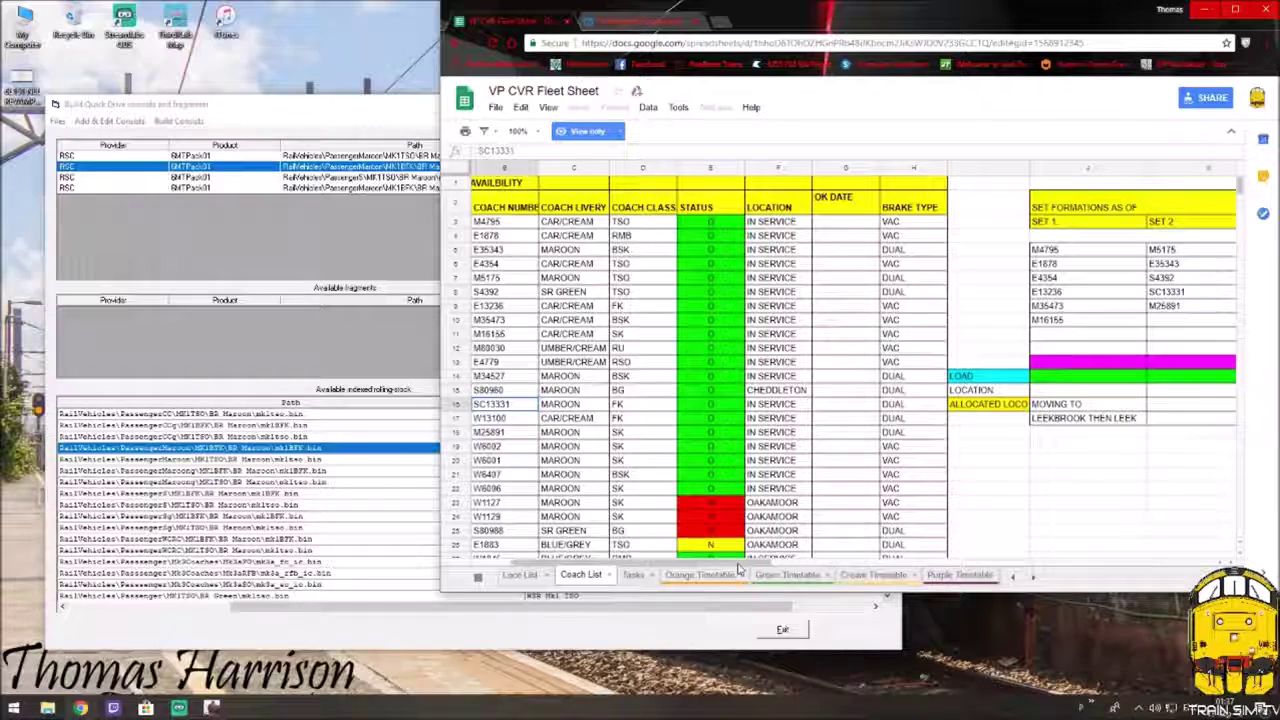
scroll(712, 568, left, 1)
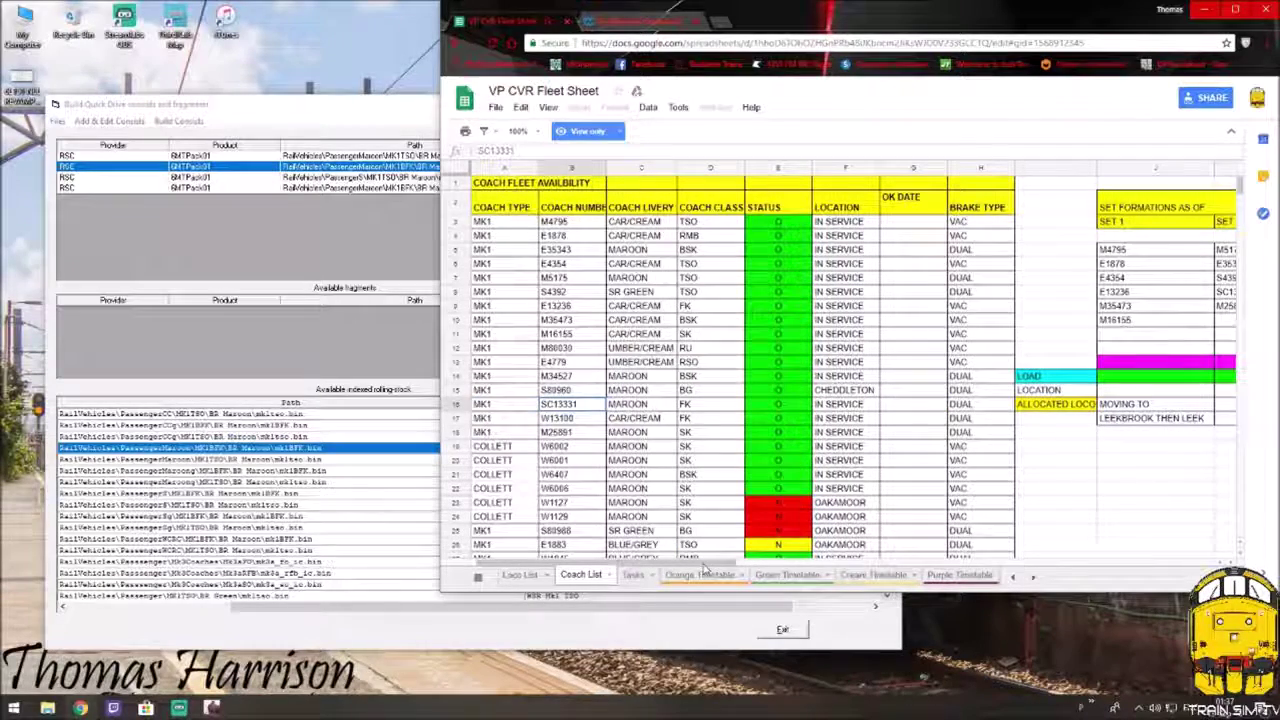
click(570, 436)
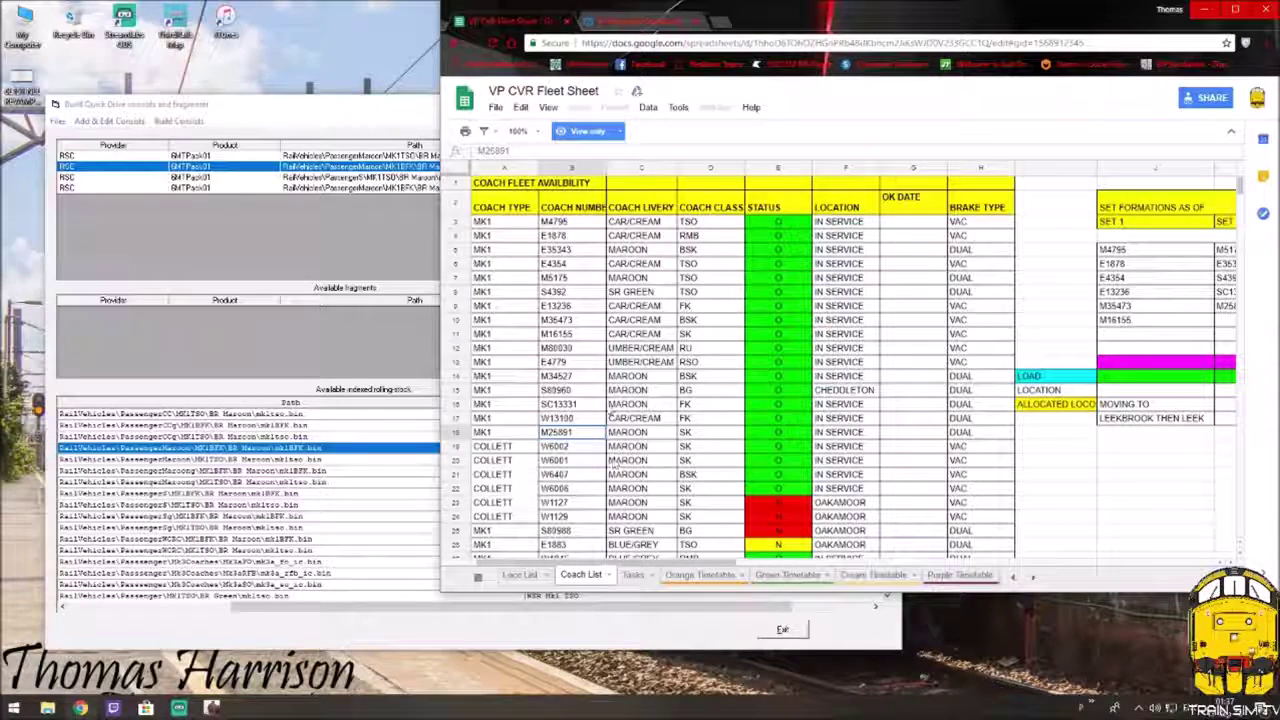
Step: Return to the consist builder, widen its window and examine the indexed rolling stock for a maroon Mk1 coach to represent M25891
click(387, 106)
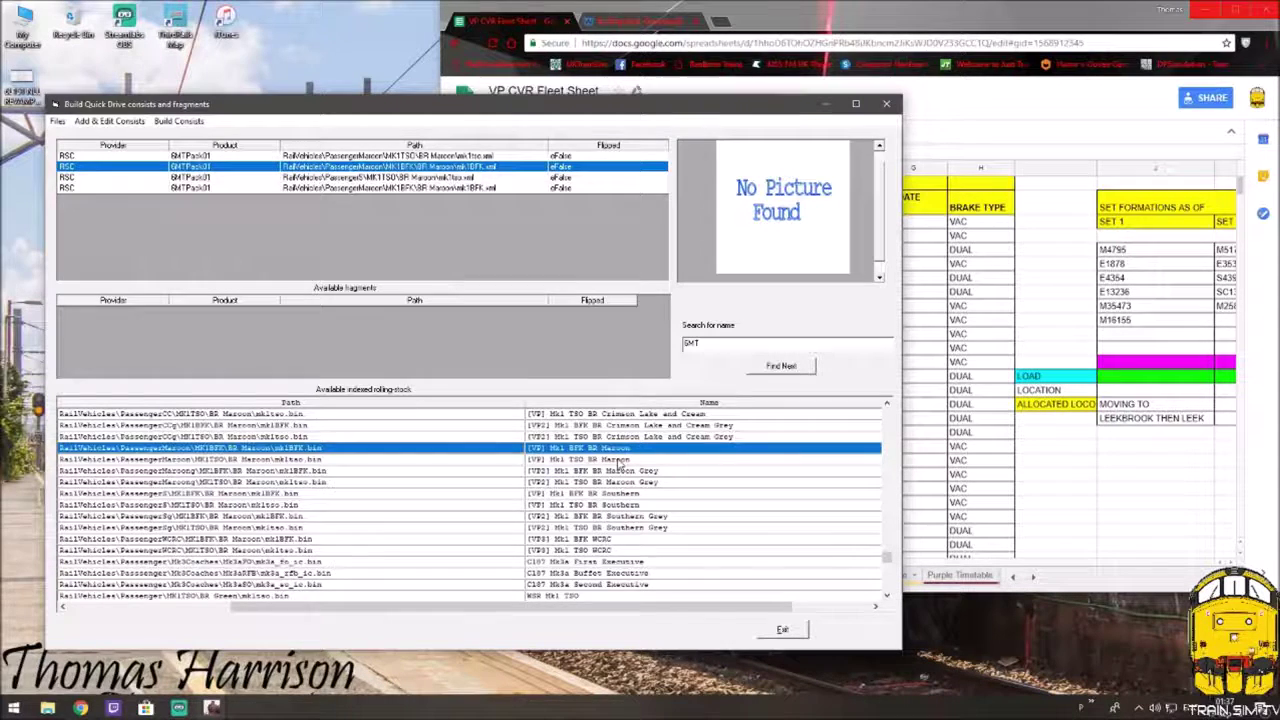
scroll(620, 462, up, 2)
drag(900, 612, 1038, 612)
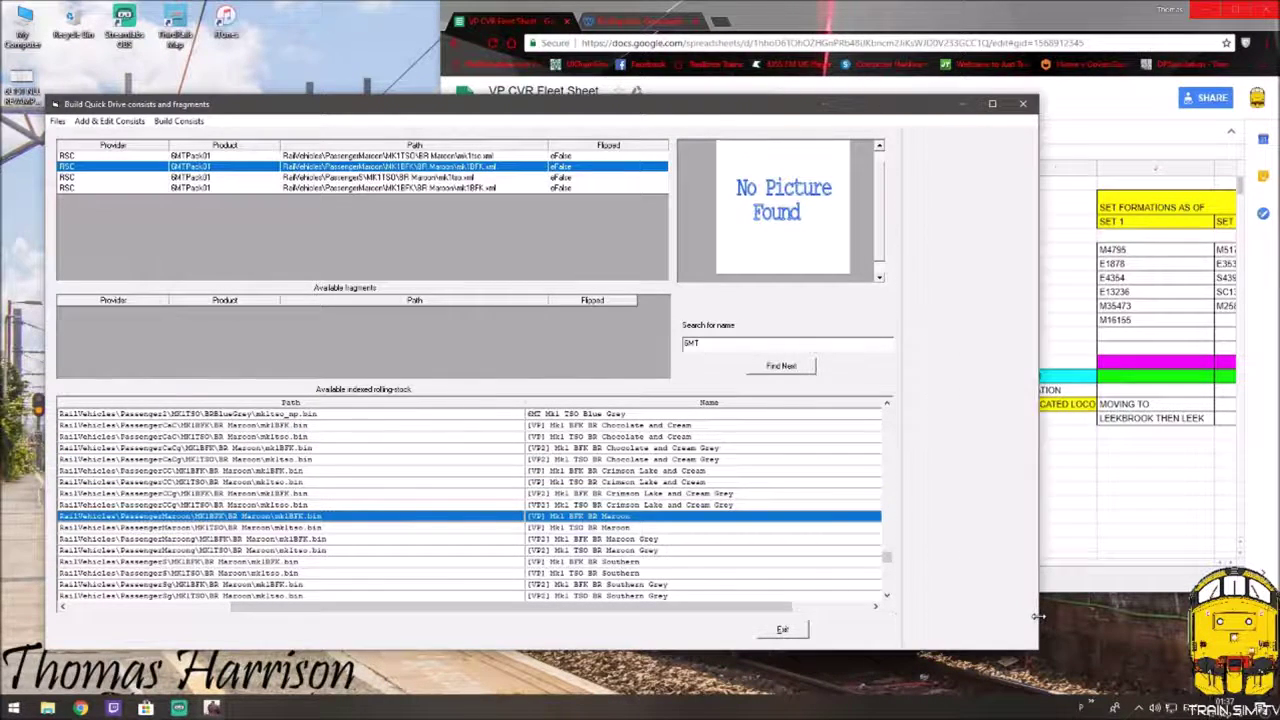
drag(662, 616, 760, 622)
click(63, 606)
scroll(680, 478, up, 1)
scroll(640, 458, down, 3)
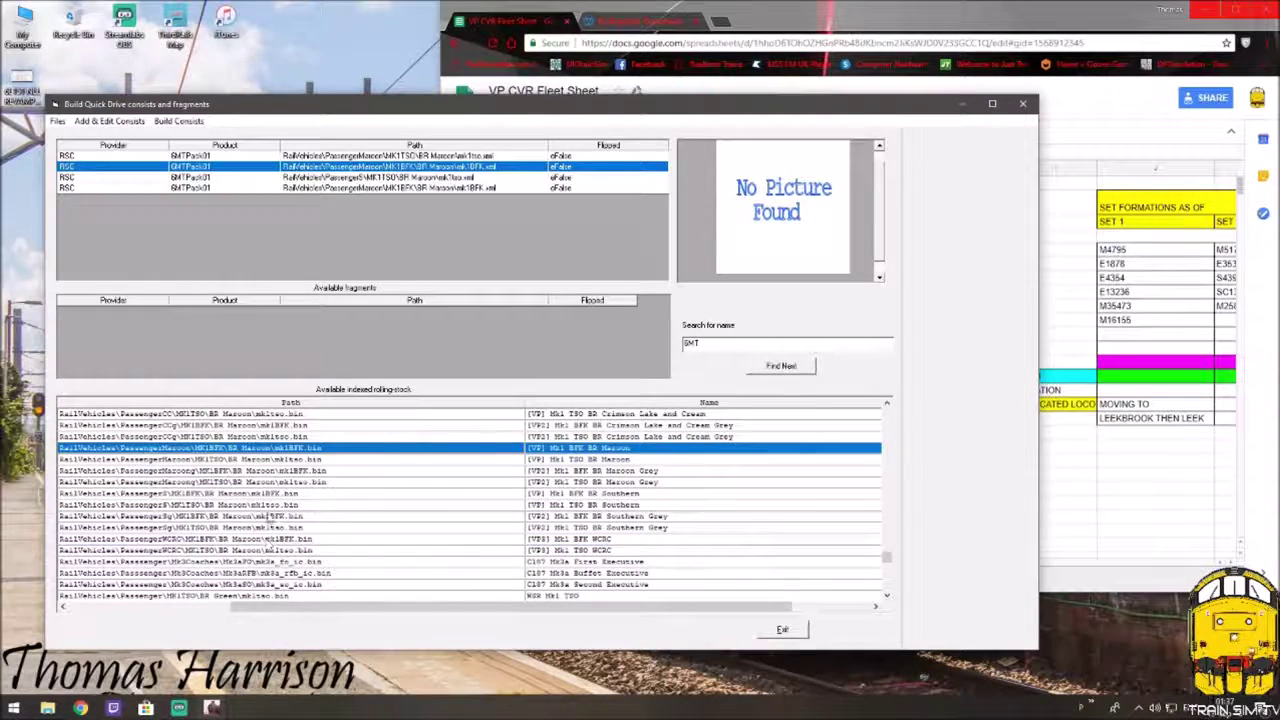
scroll(285, 500, up, 2)
scroll(274, 490, up, 1)
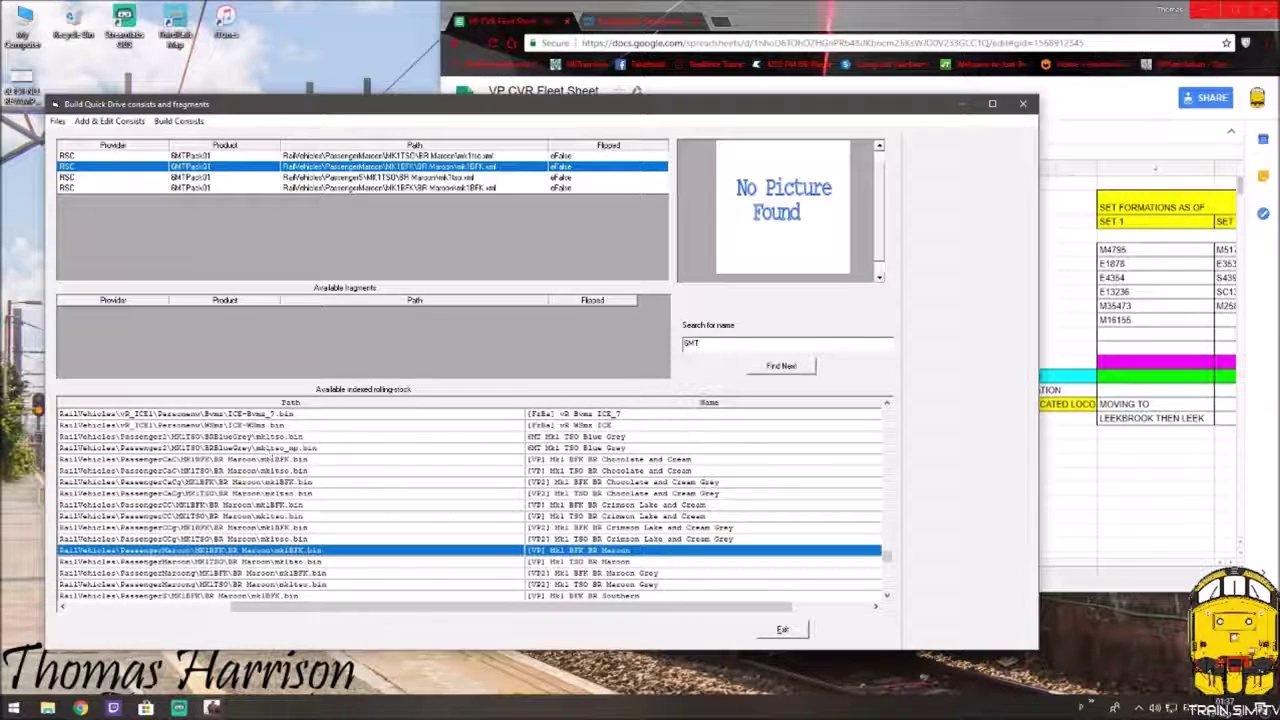
scroll(274, 506, down, 3)
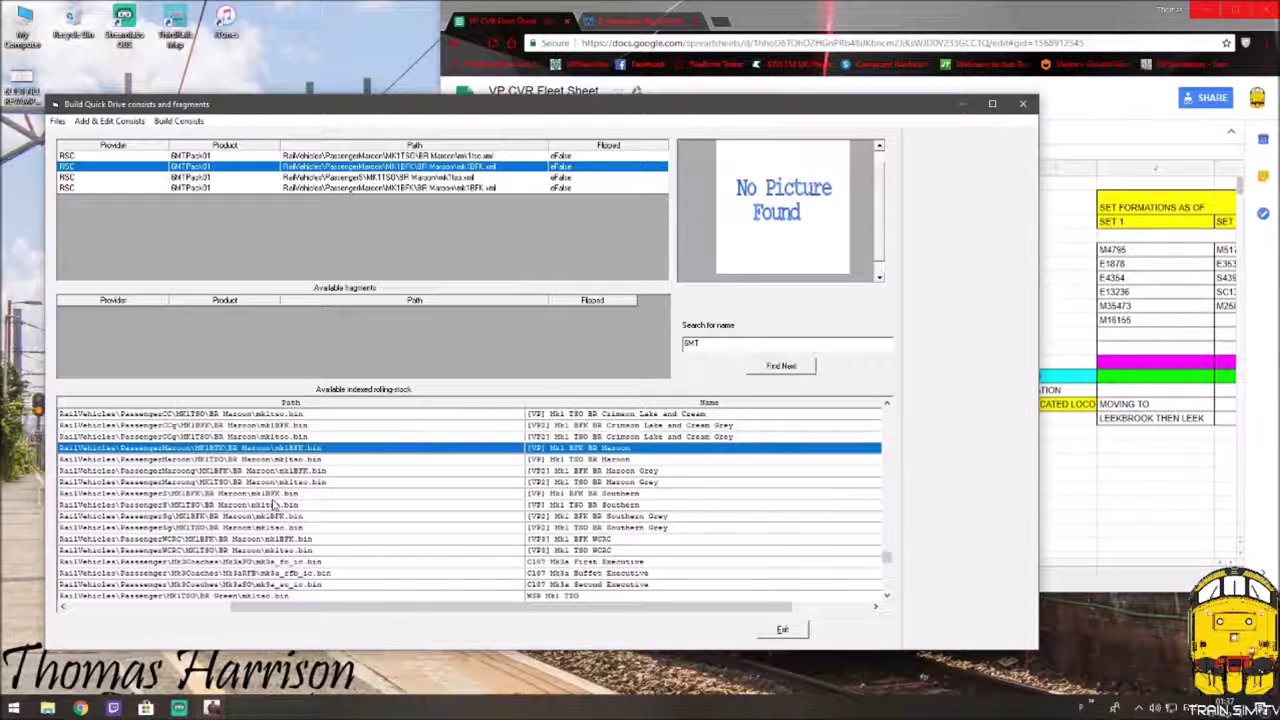
scroll(274, 506, down, 1)
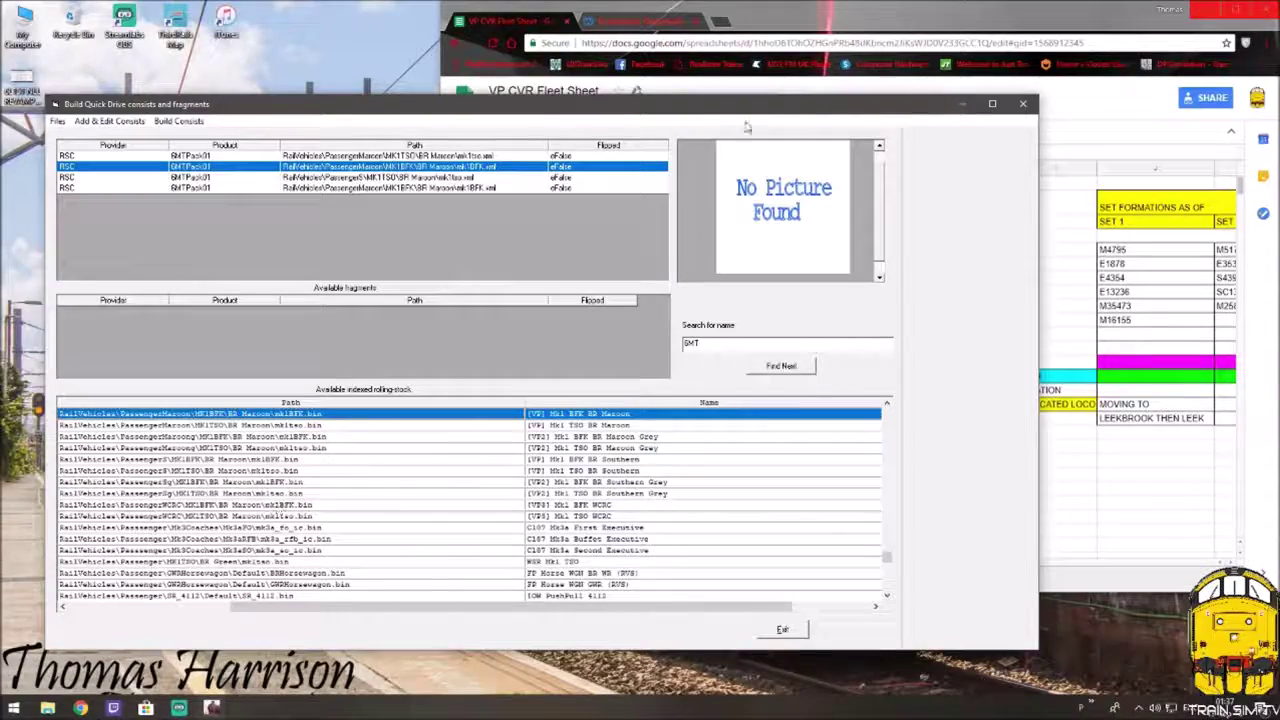
Step: Shift the consist builder window slightly and add another [VP] Mk1 BFK BR Maroon coach as the fifth vehicle
drag(767, 110, 429, 145)
click(730, 400)
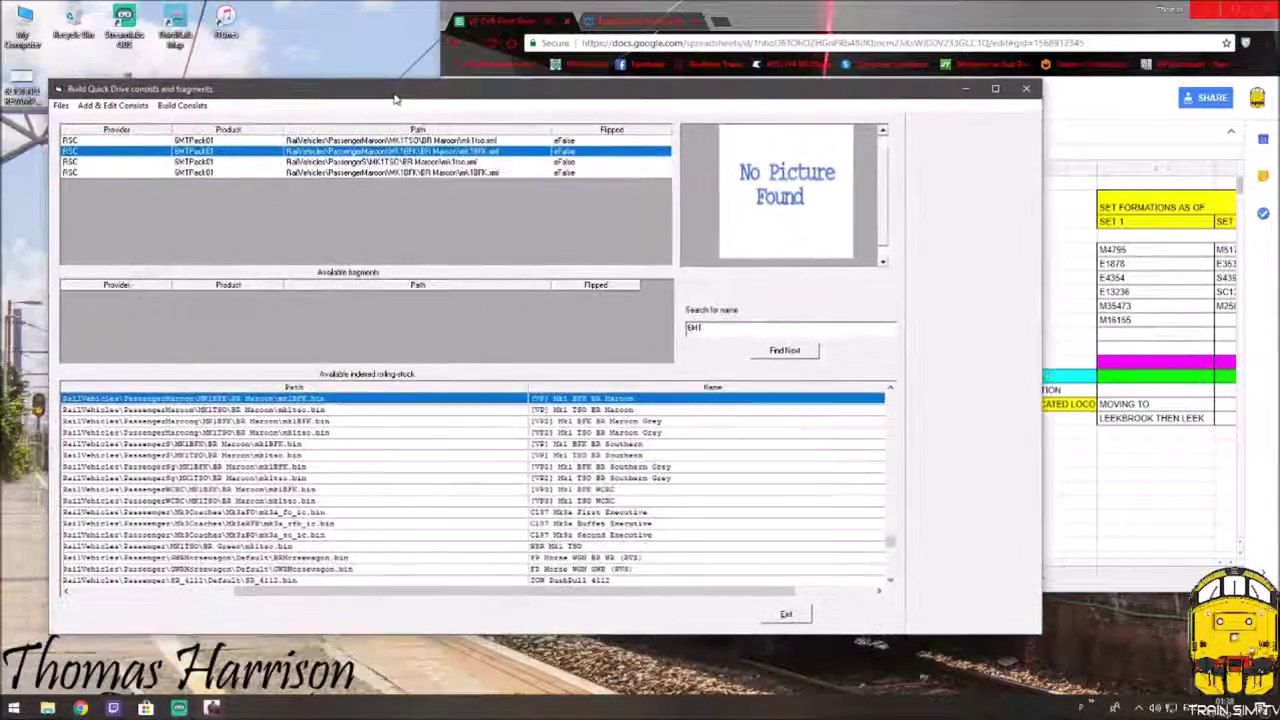
scroll(331, 458, up, 1)
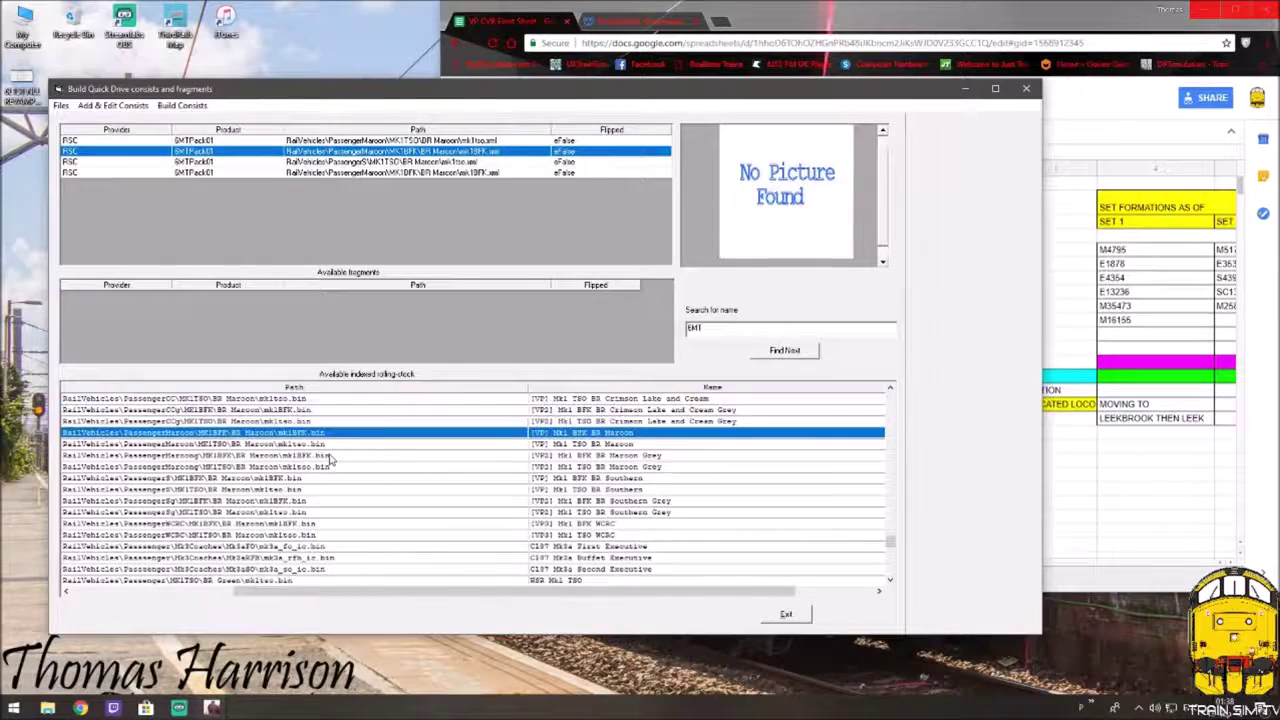
scroll(327, 432, up, 1)
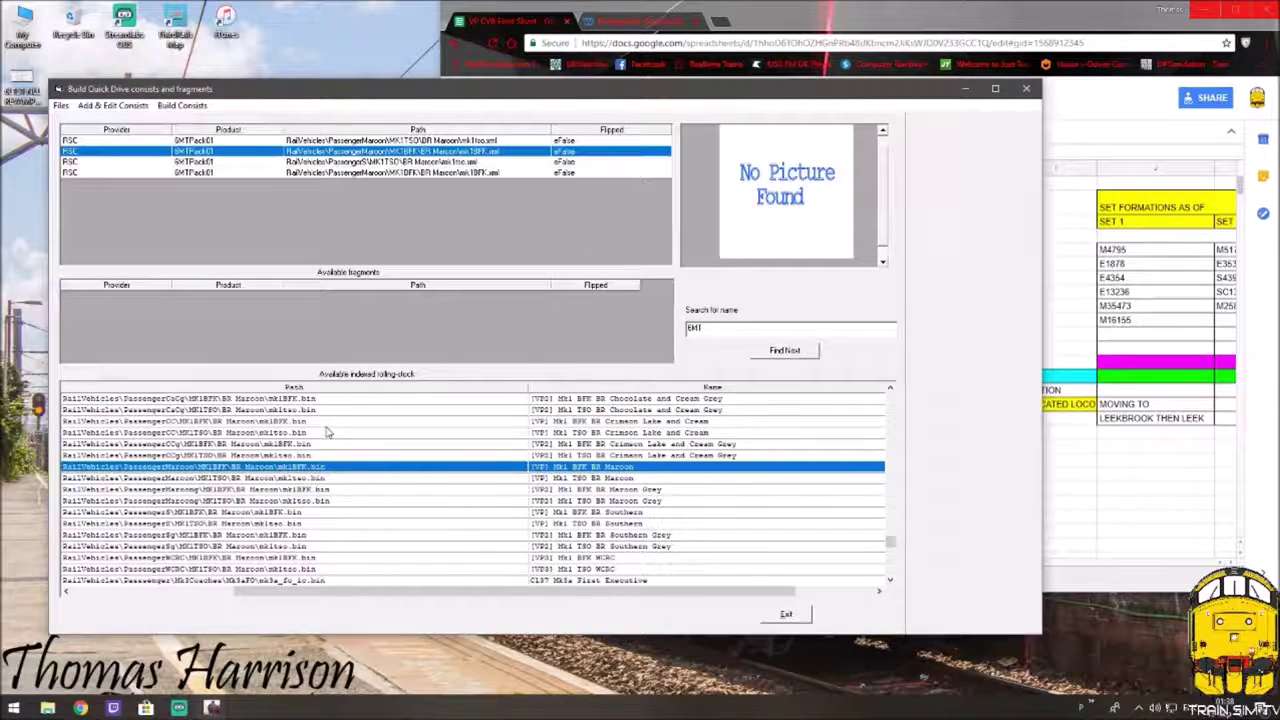
scroll(327, 432, up, 1)
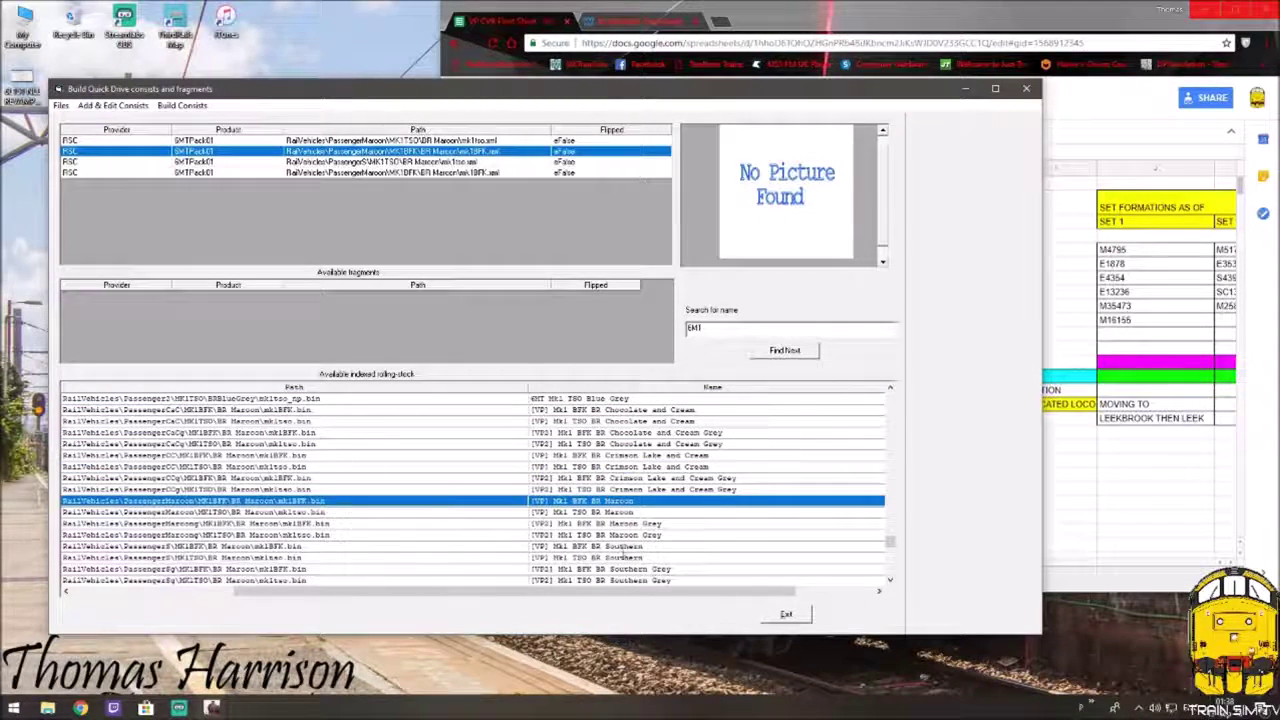
scroll(623, 548, up, 1)
scroll(594, 491, down, 1)
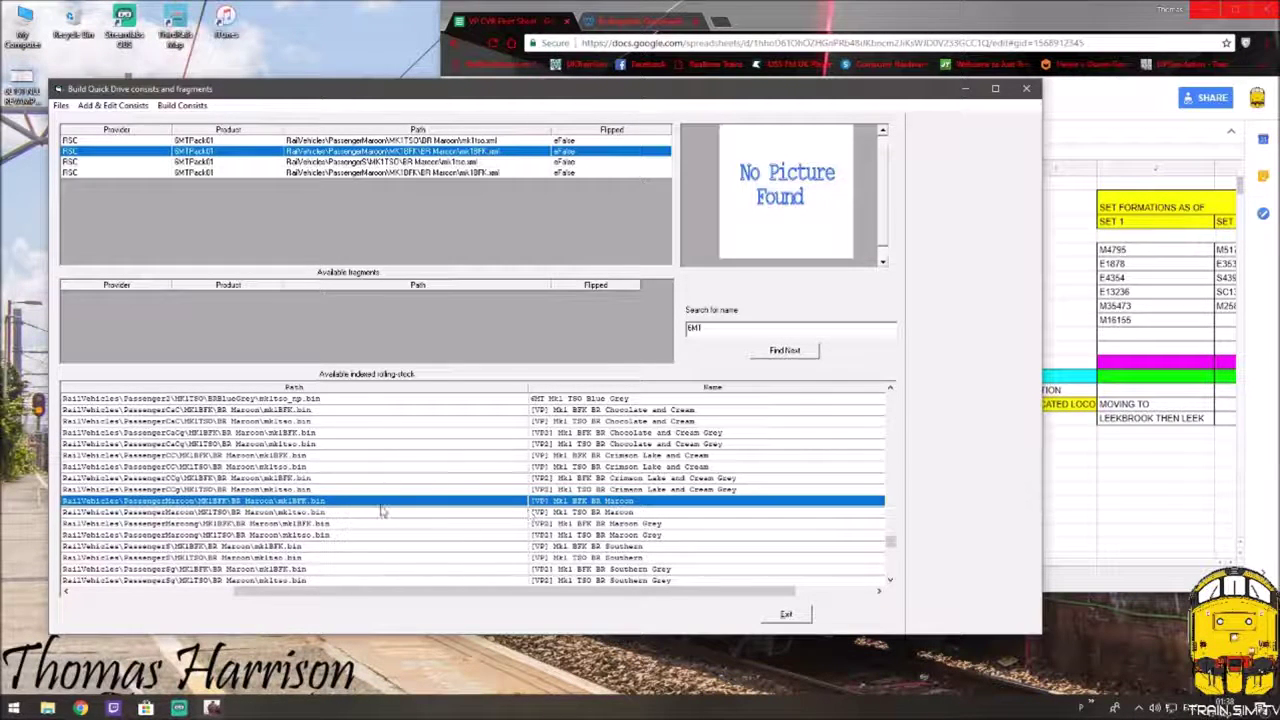
double_click(335, 500)
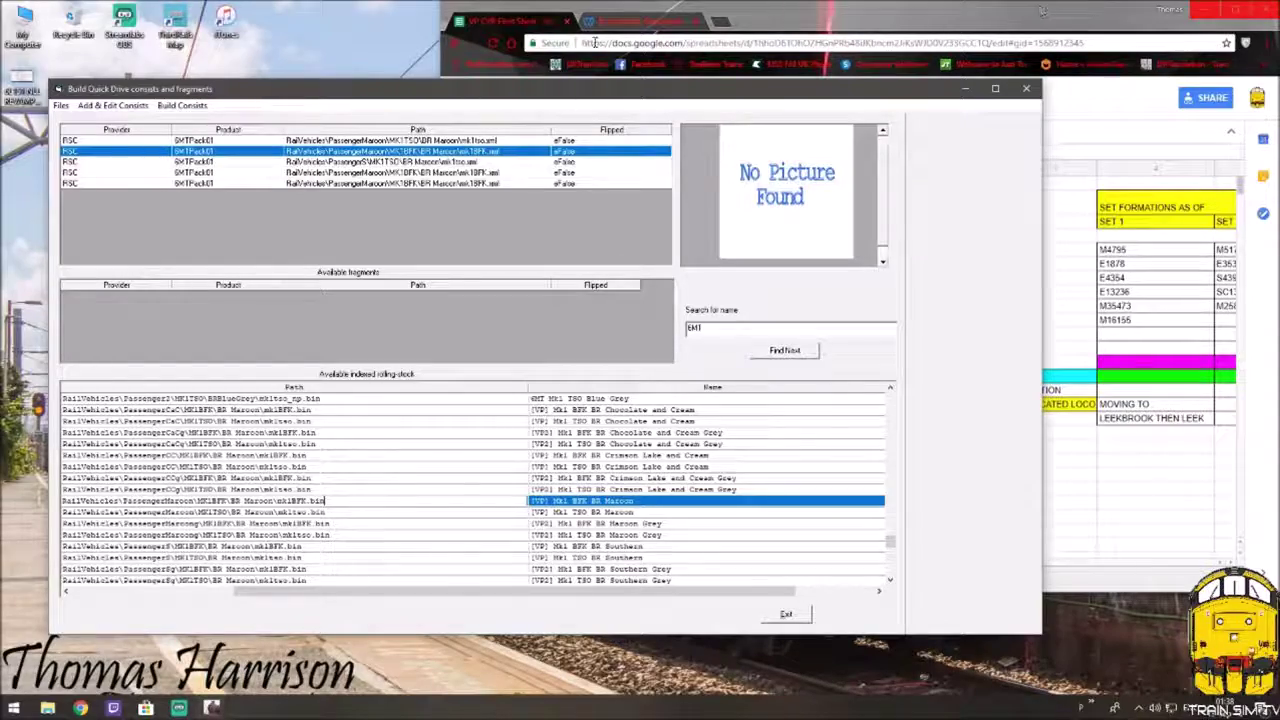
Step: Clear the fleet sheet off the screen and start building a QD consist from the assembled coaches
click(1205, 9)
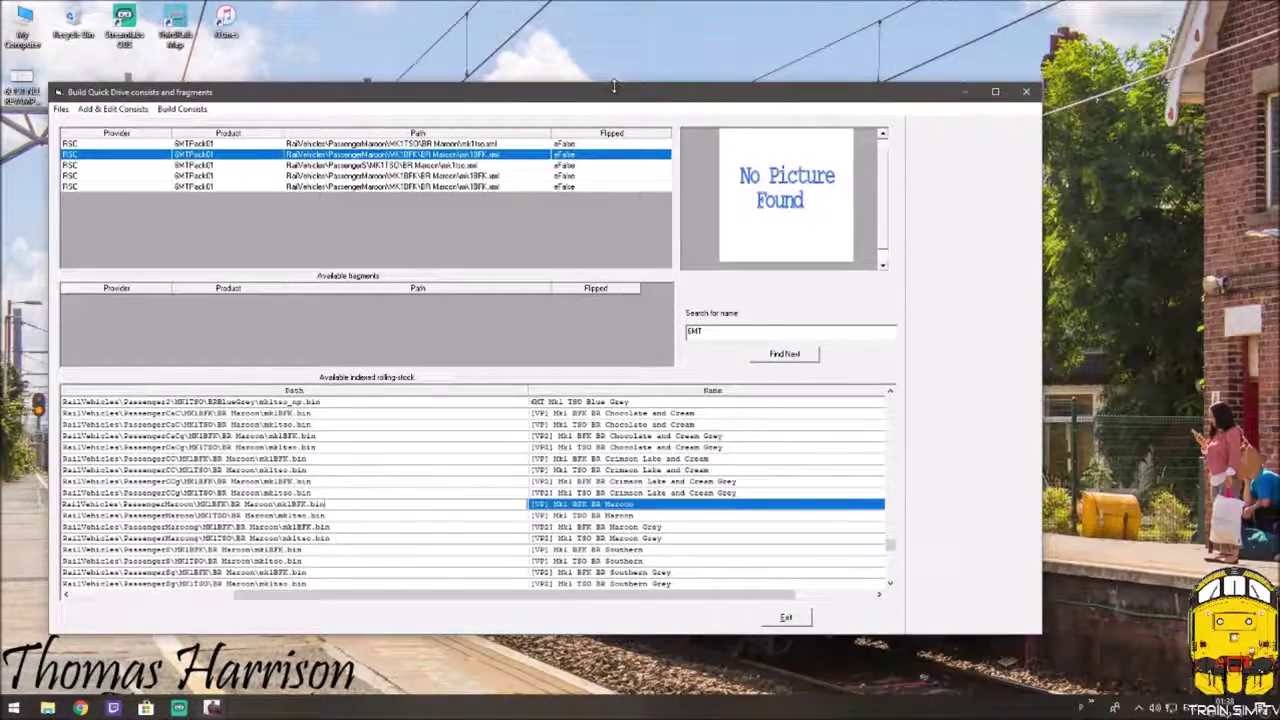
drag(607, 92, 804, 37)
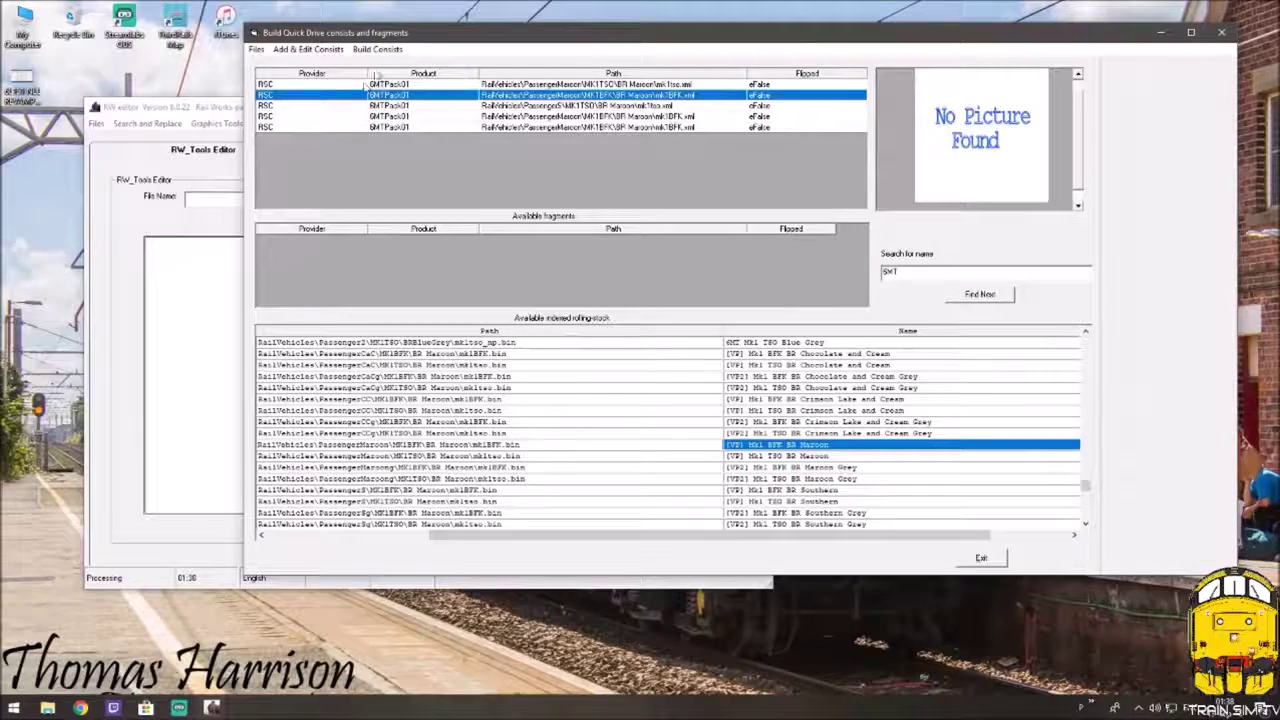
click(308, 49)
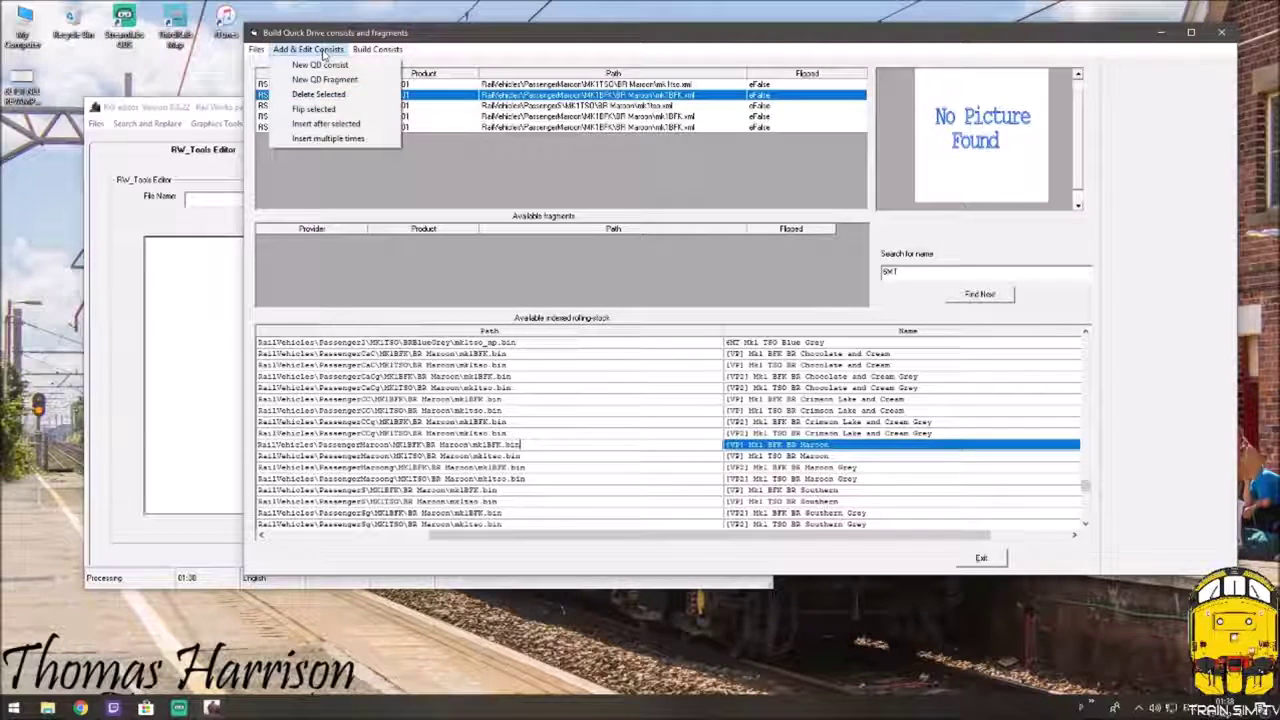
mouse_move(378, 50)
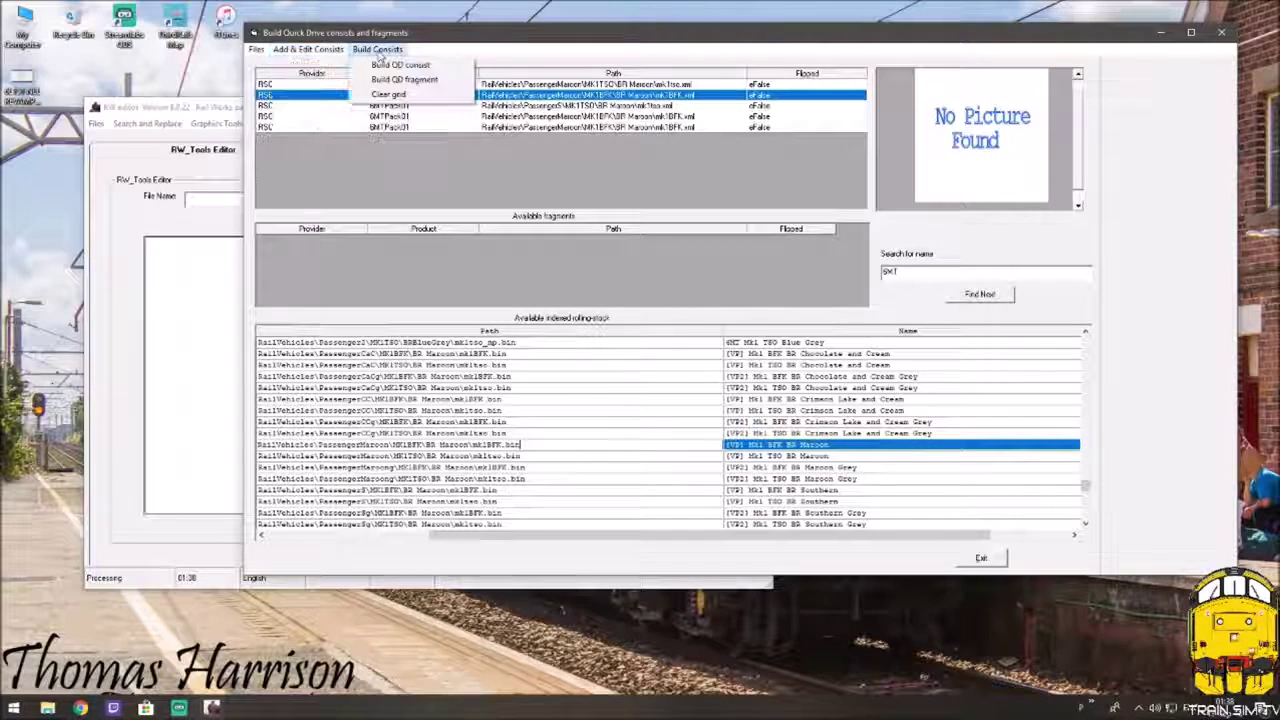
click(428, 67)
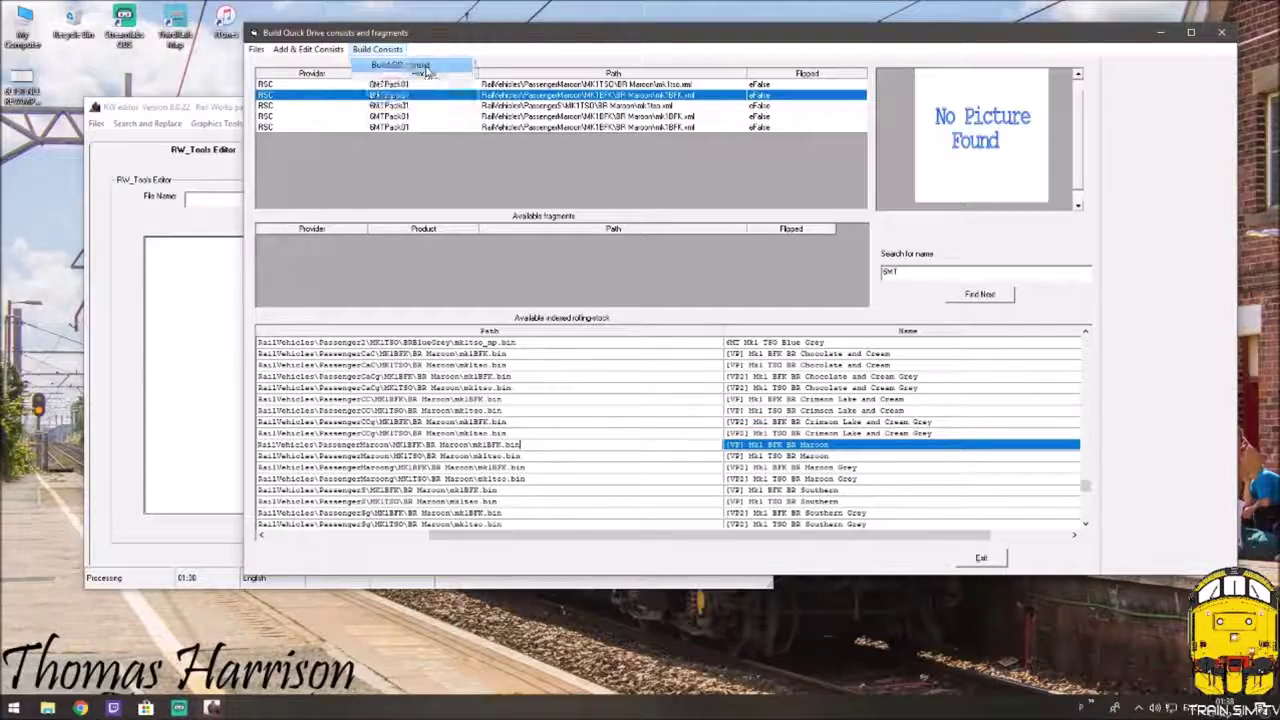
drag(369, 113, 583, 113)
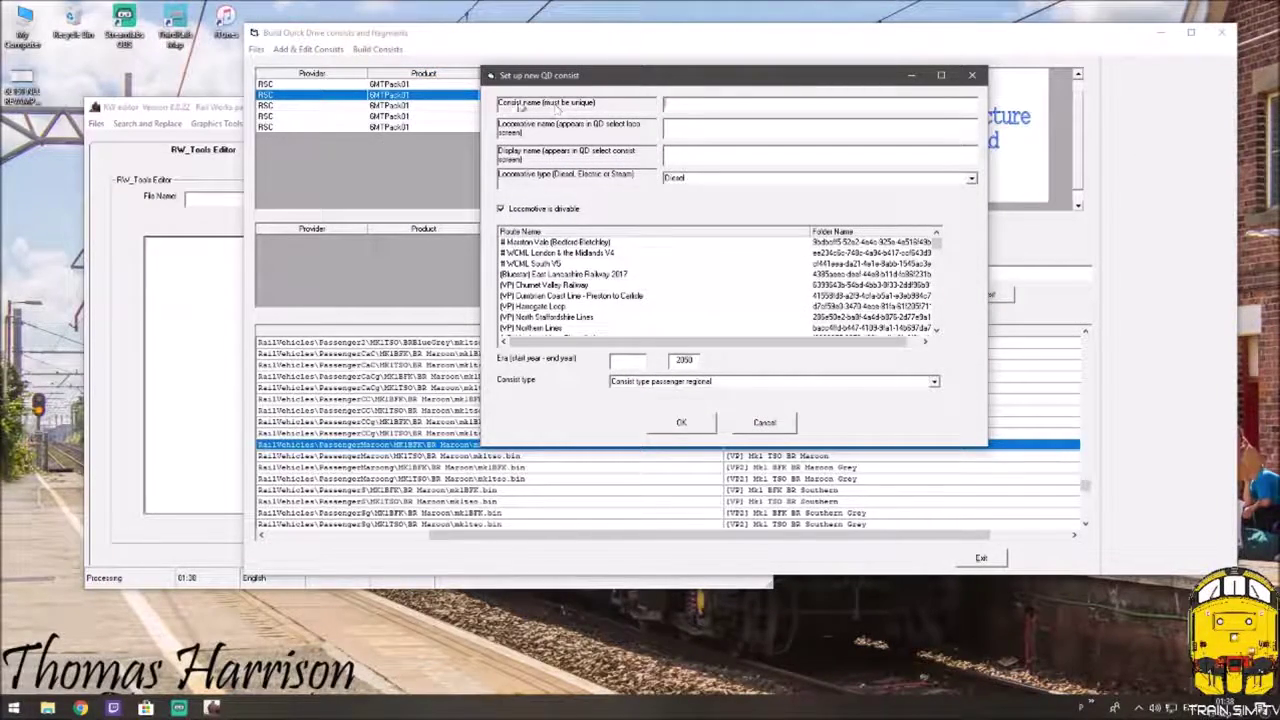
Step: Enter CVR Set 2 as the consist name and locomotive name, and CVR Set as the display name
click(722, 112)
text(CVR Set 2)
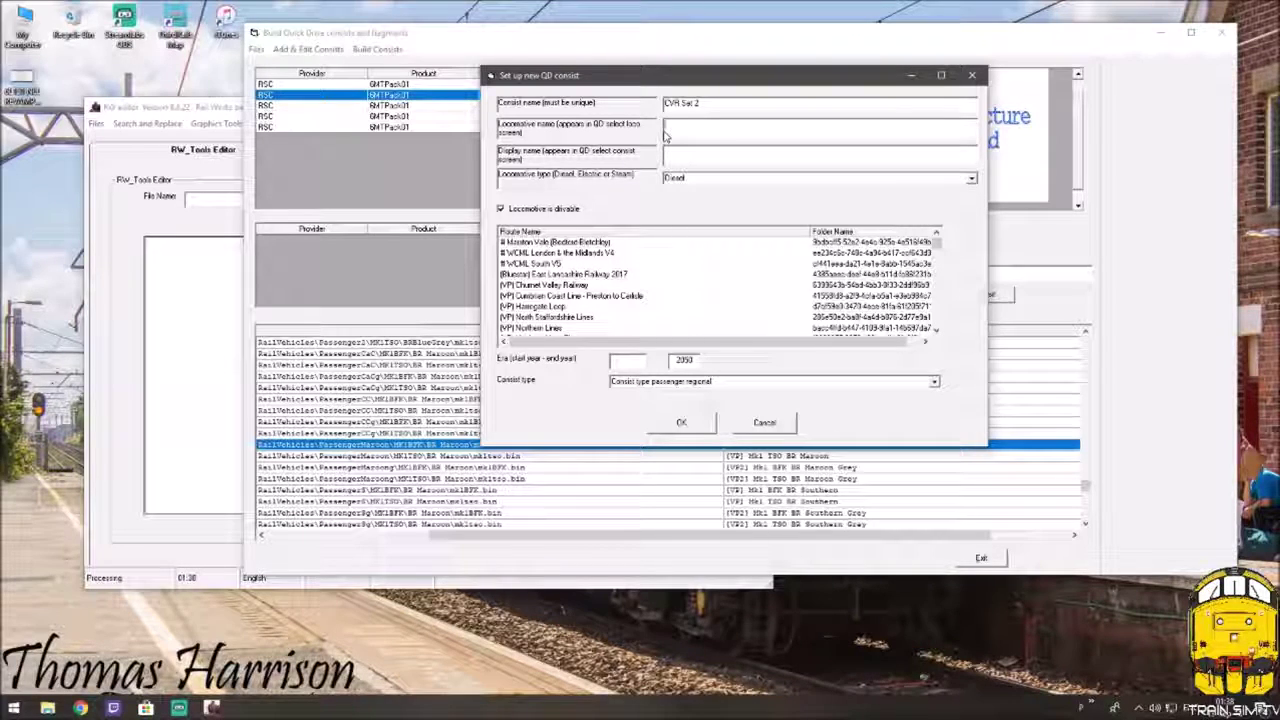
click(666, 130)
text(CVR)
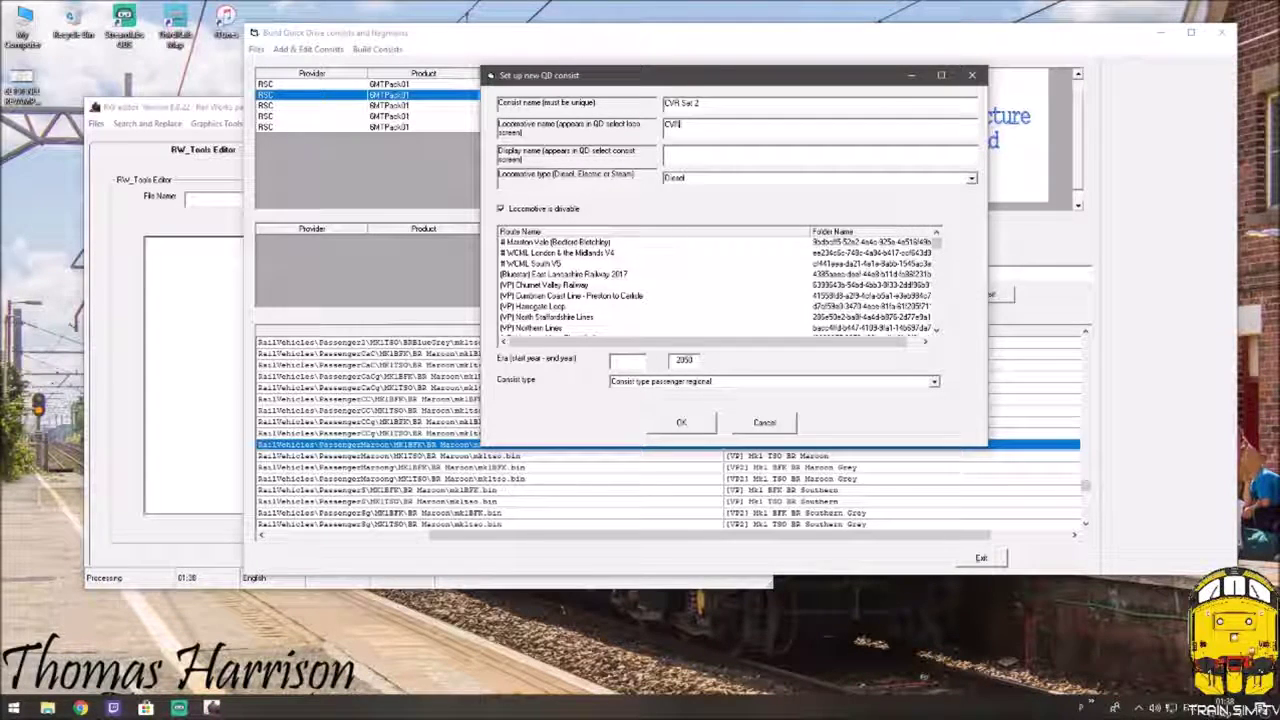
text( Set)
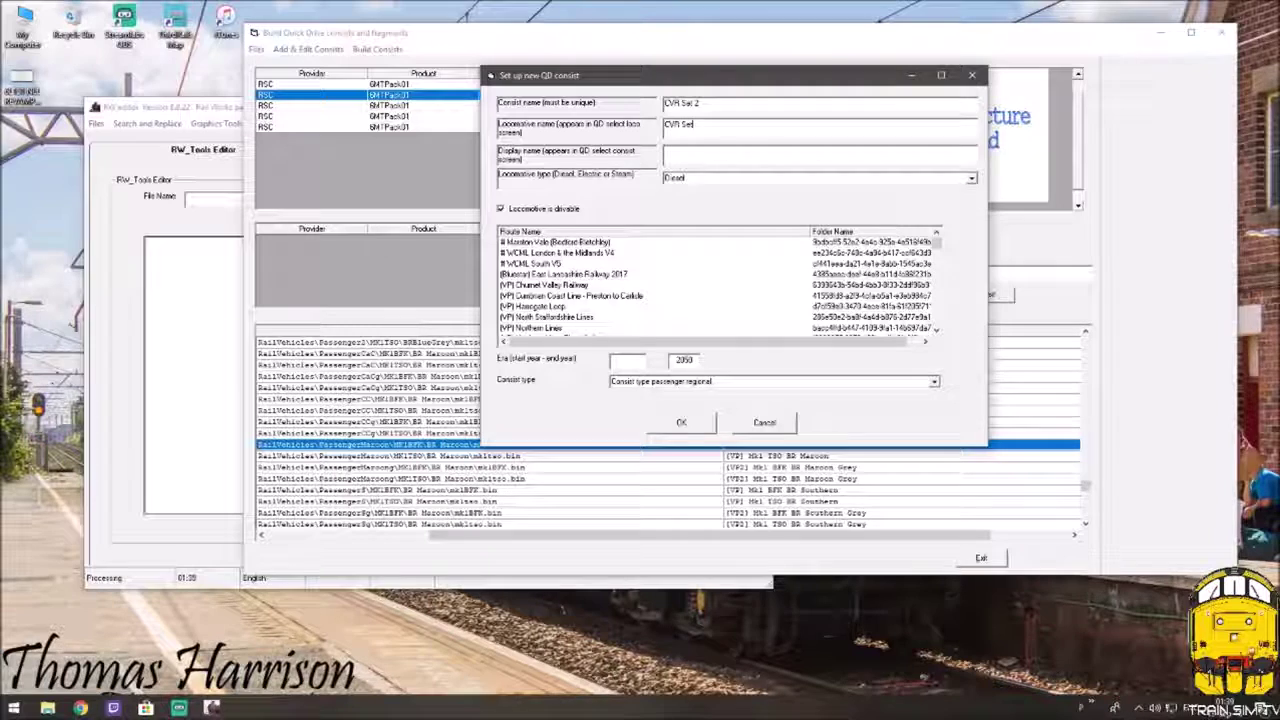
text( 2)
click(668, 155)
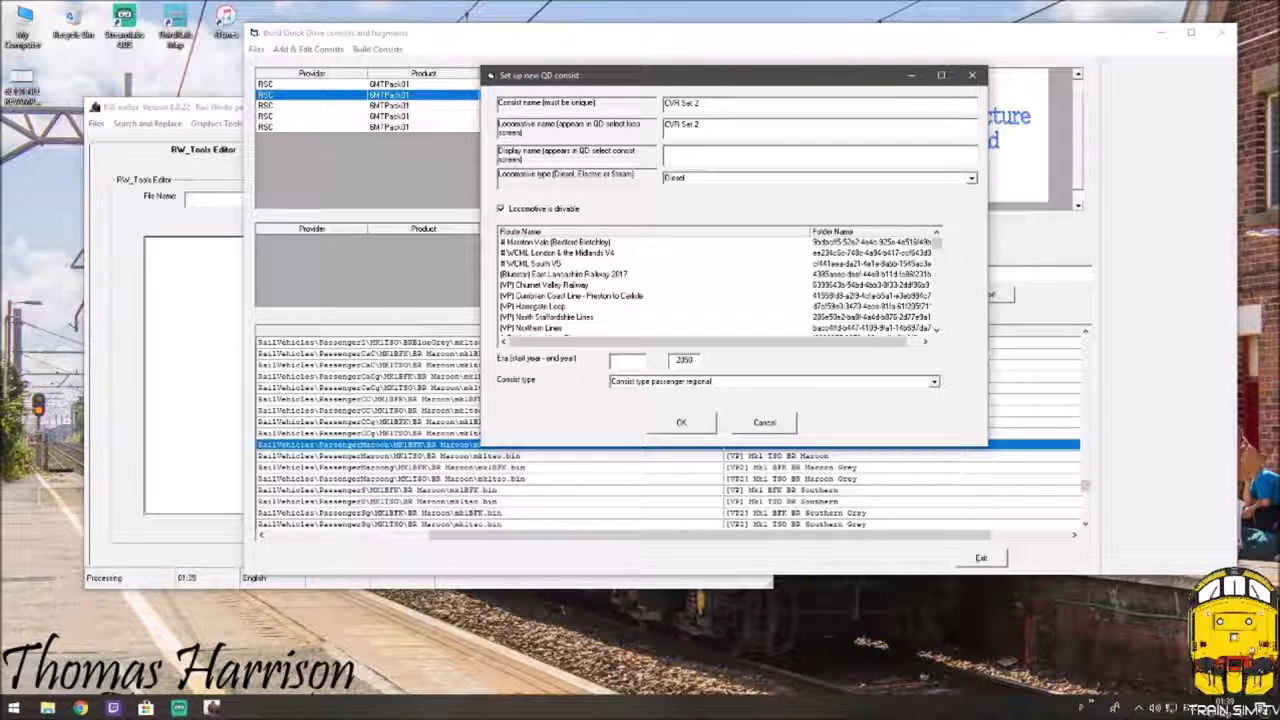
text(CVR Se)
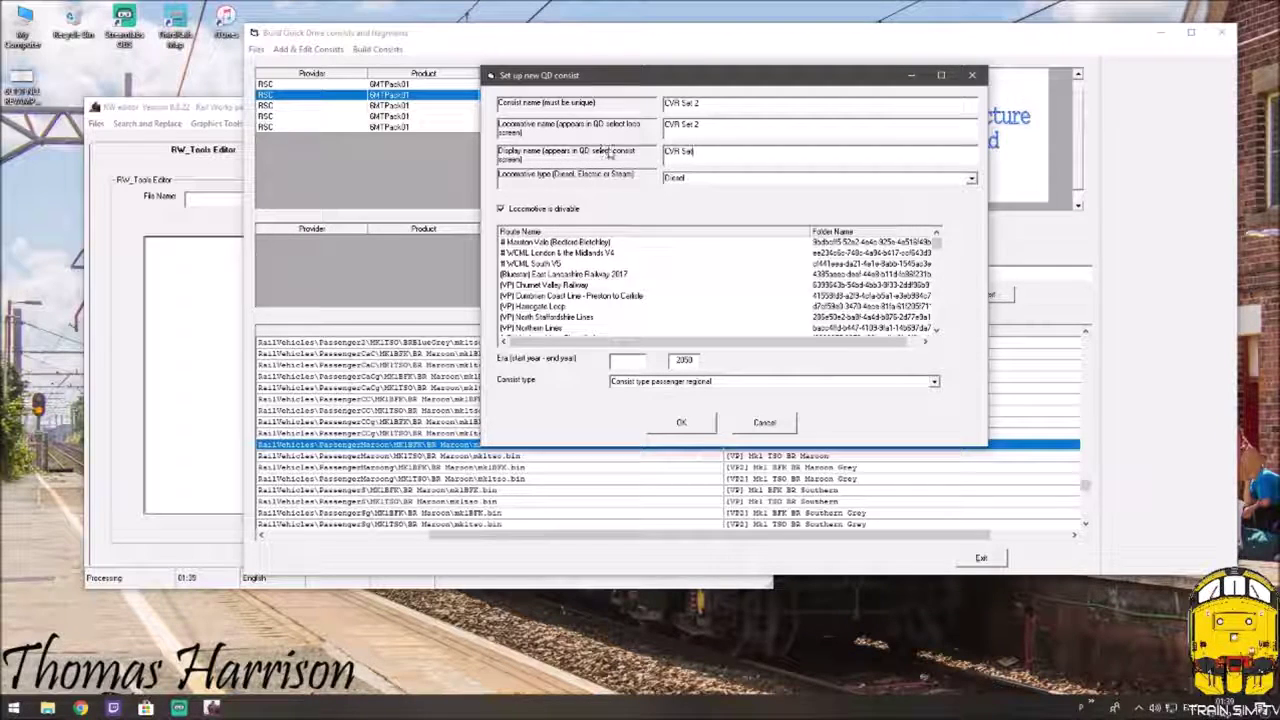
Step: Keep the locomotive type as Diesel and mark the locomotive as not drivable
click(694, 178)
click(967, 176)
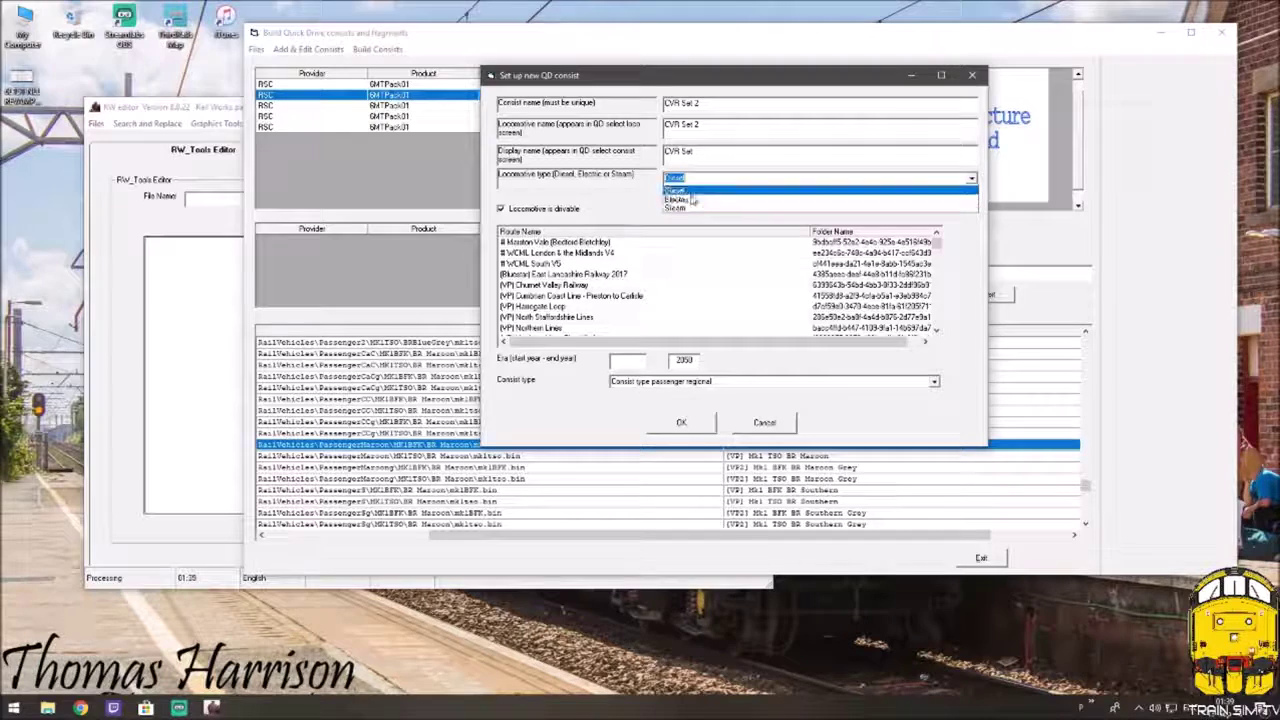
click(519, 208)
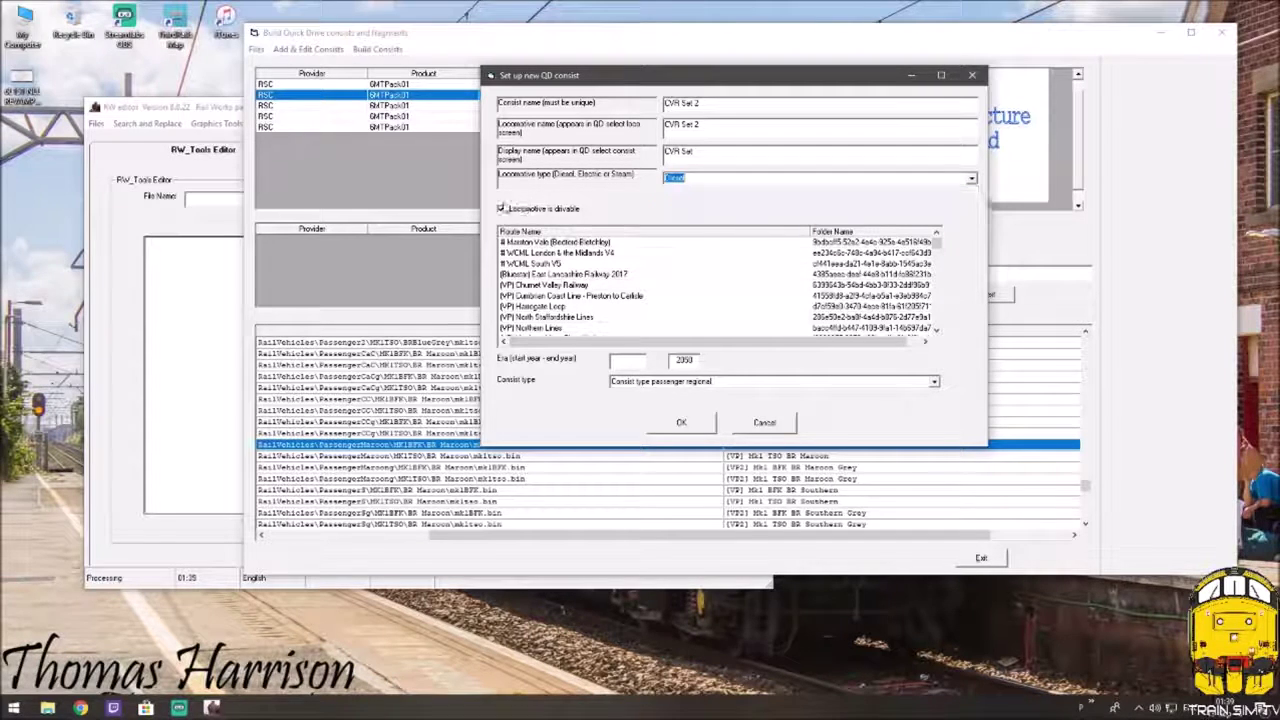
click(501, 210)
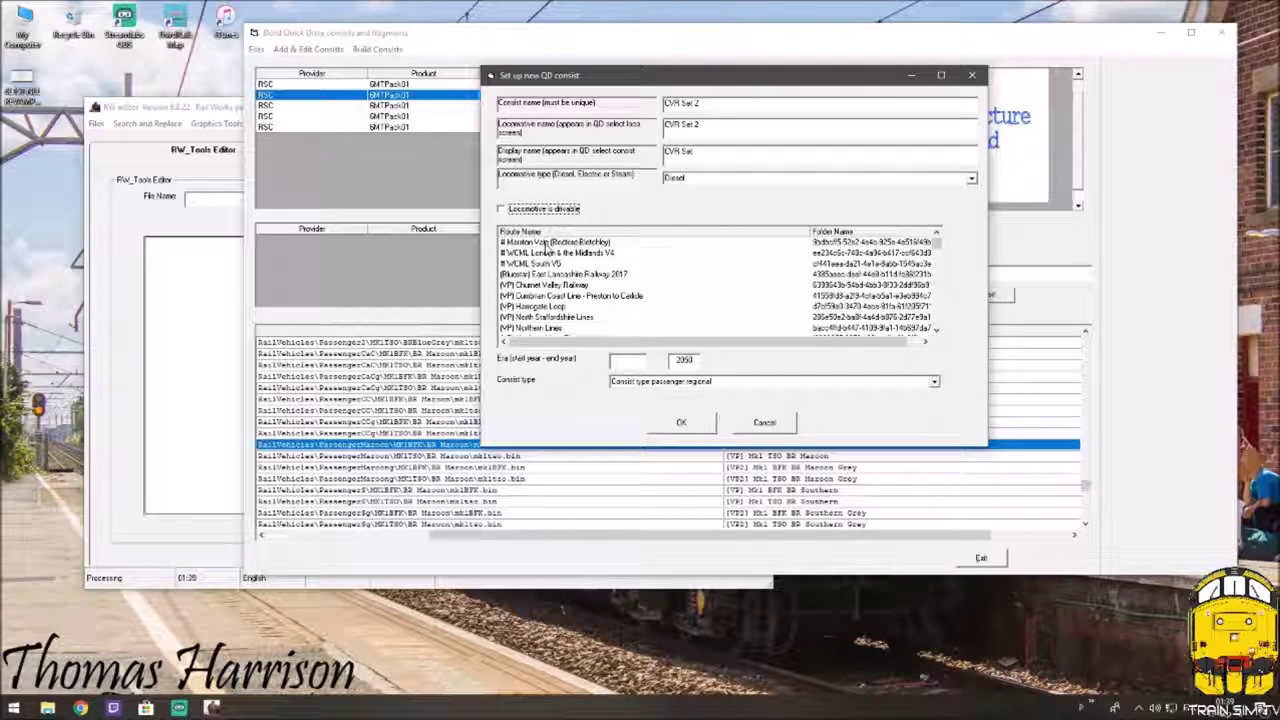
click(605, 263)
ctrl+click(610, 285)
ctrl+click(615, 306)
ctrl+click(619, 318)
ctrl+click(619, 317)
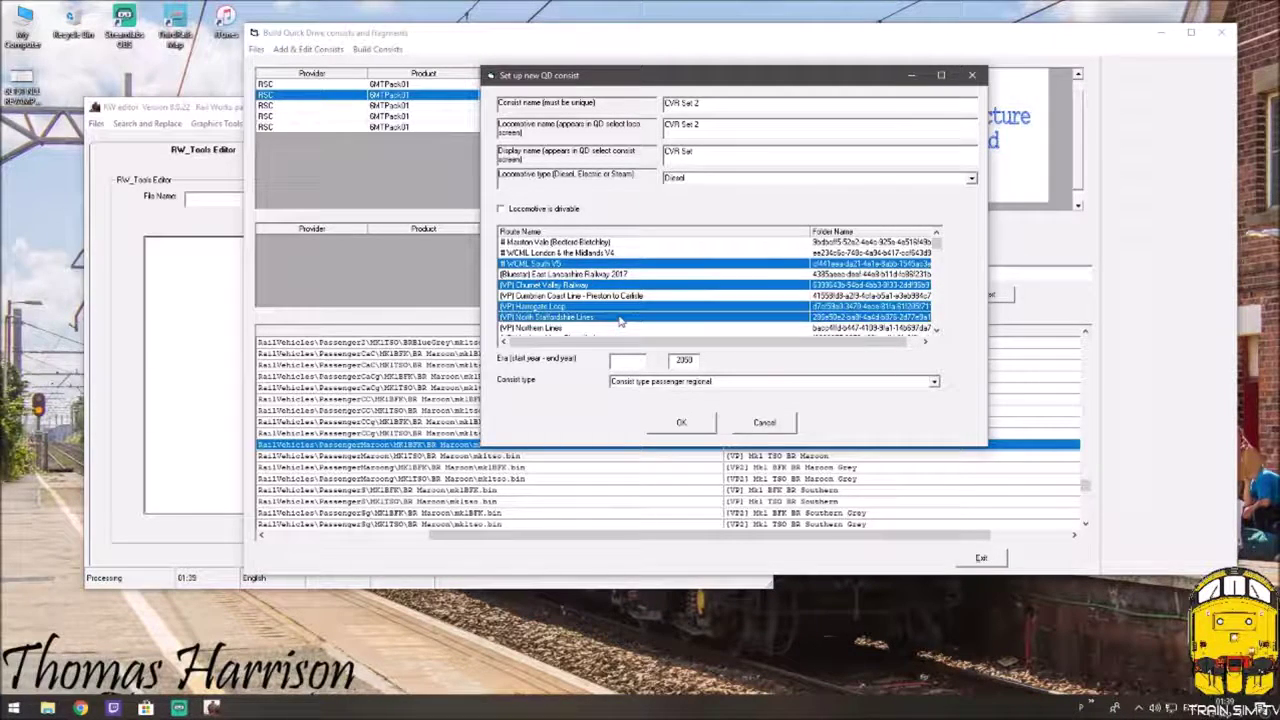
ctrl+click(618, 306)
ctrl+click(617, 285)
ctrl+click(617, 263)
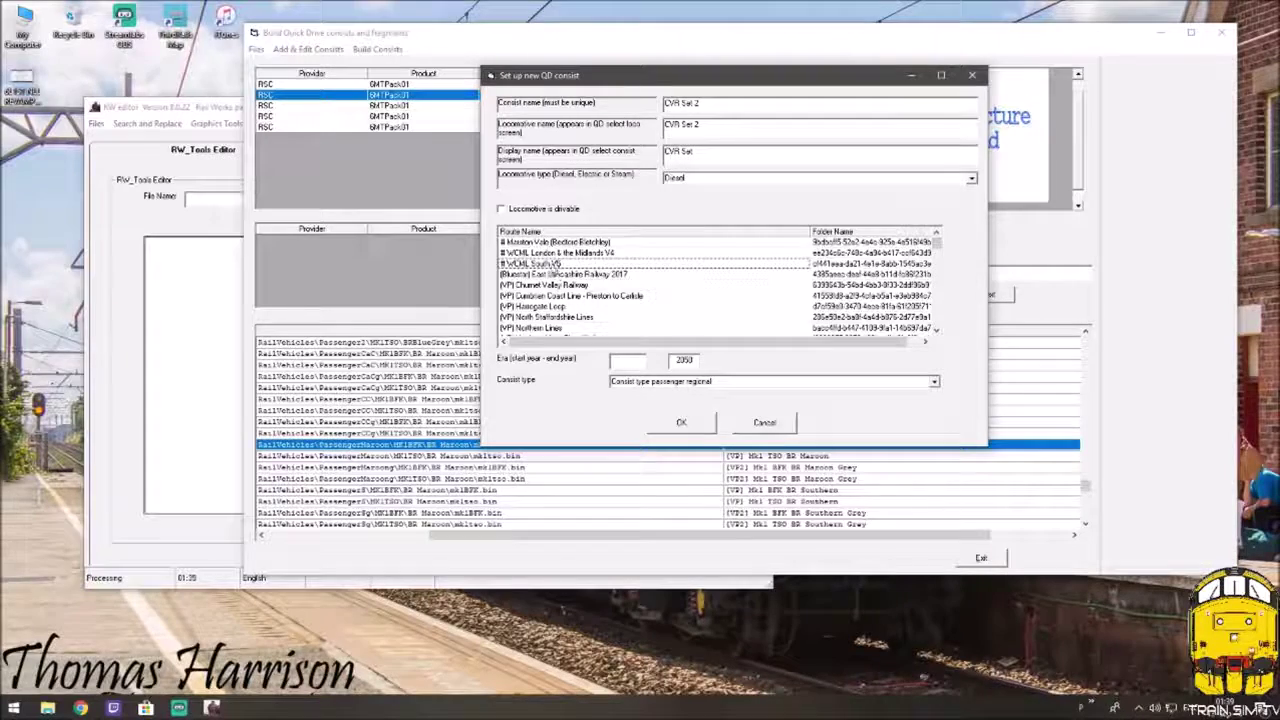
Step: Select the first three routes together, from # Marston Vale (Bedford Bletchley) to # WCML South V5
click(555, 263)
shift+click(563, 254)
shift+click(561, 243)
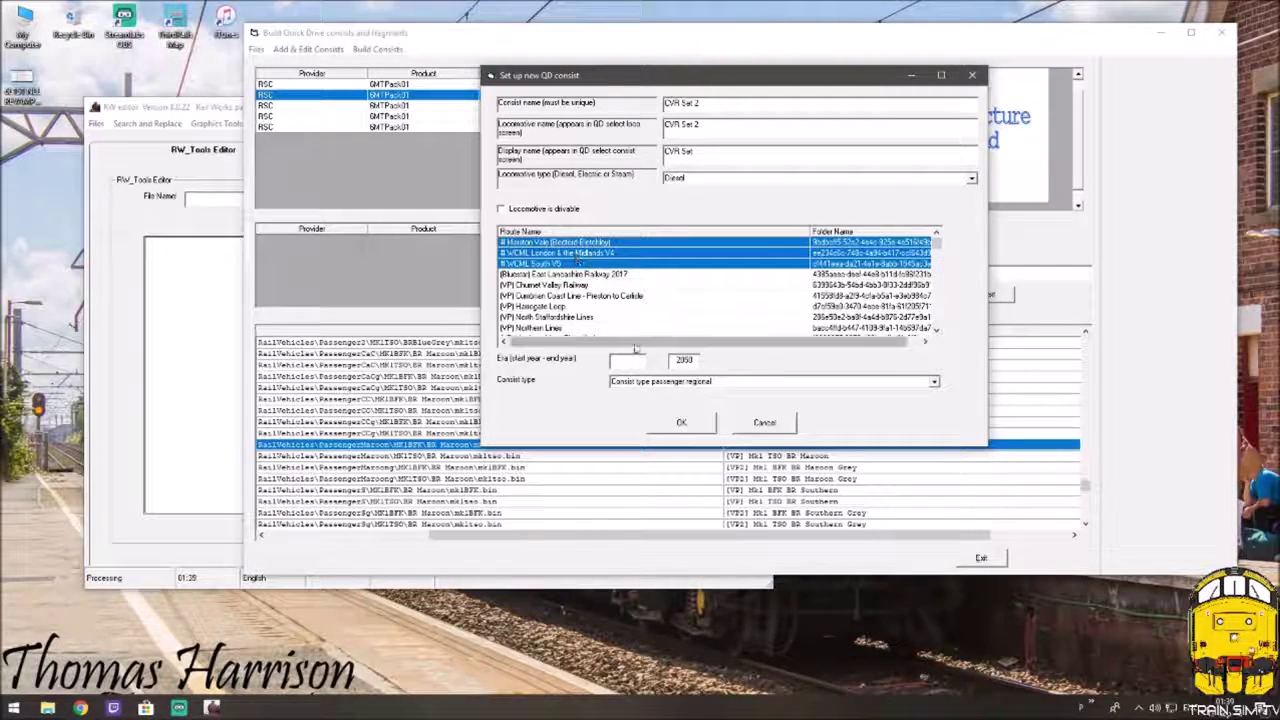
Step: Set the era's start year to 1990 and the consist type to Passenger Commuter
click(635, 362)
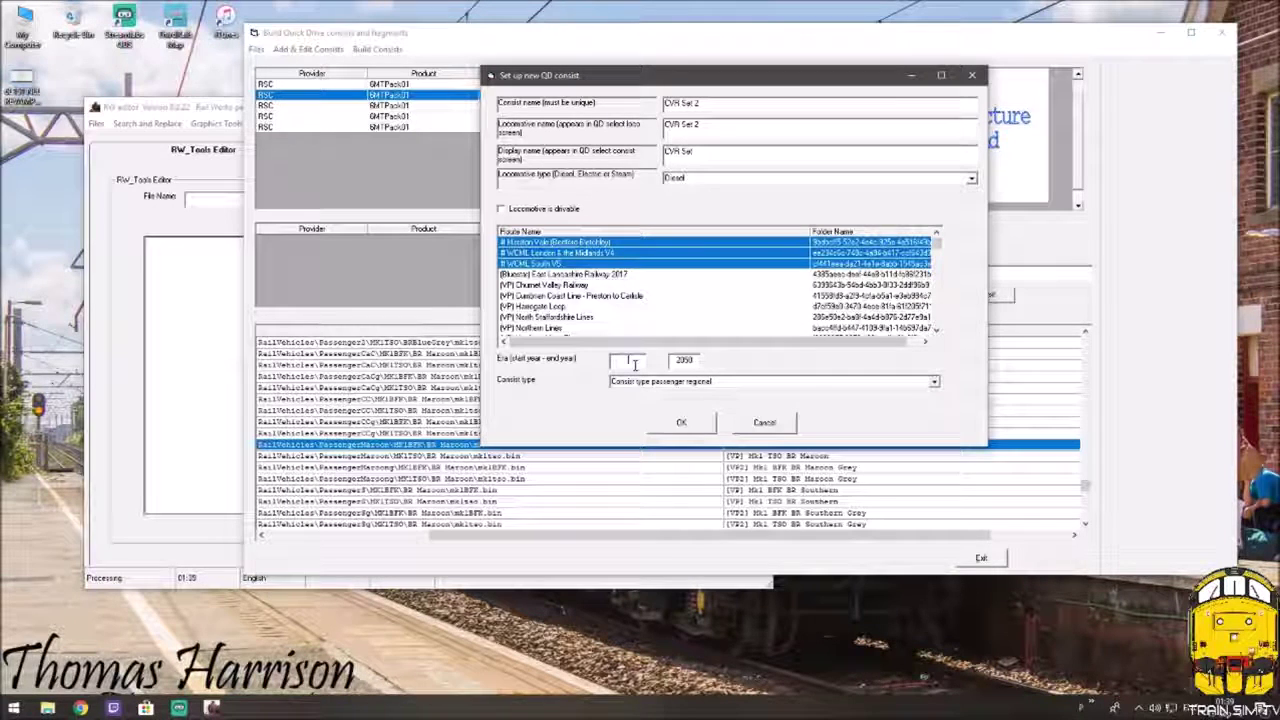
text(19)
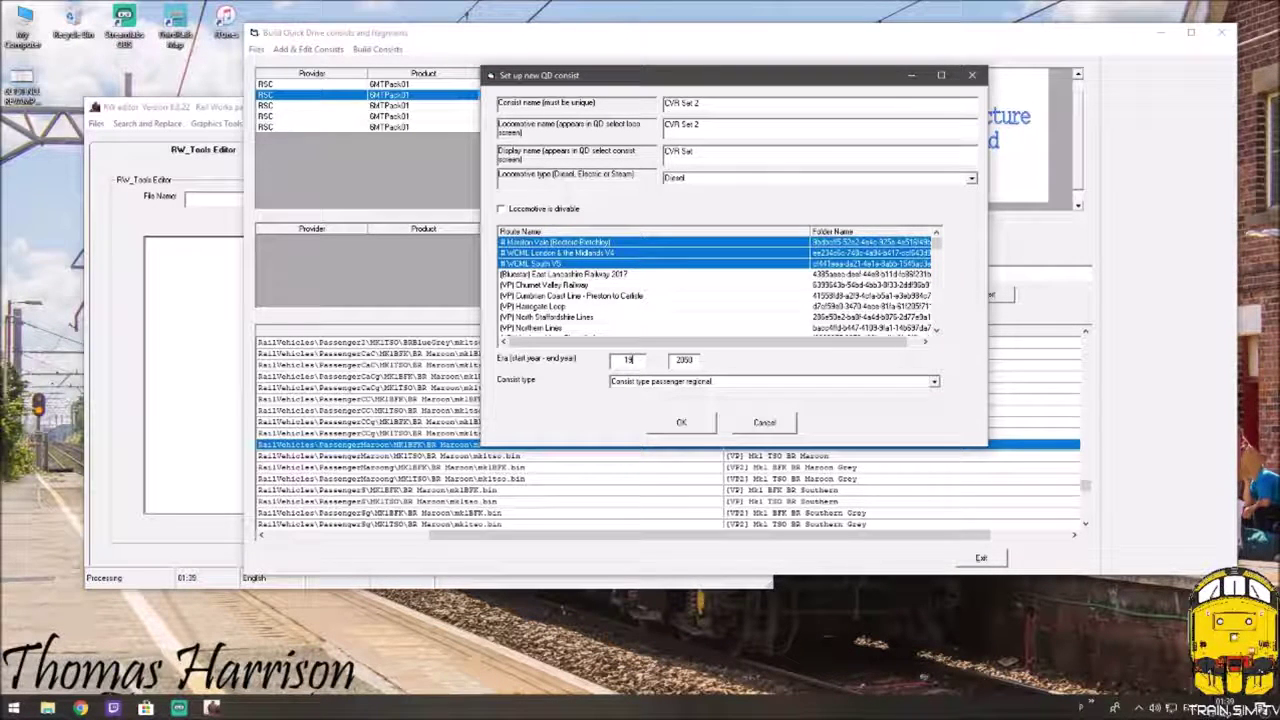
text(90)
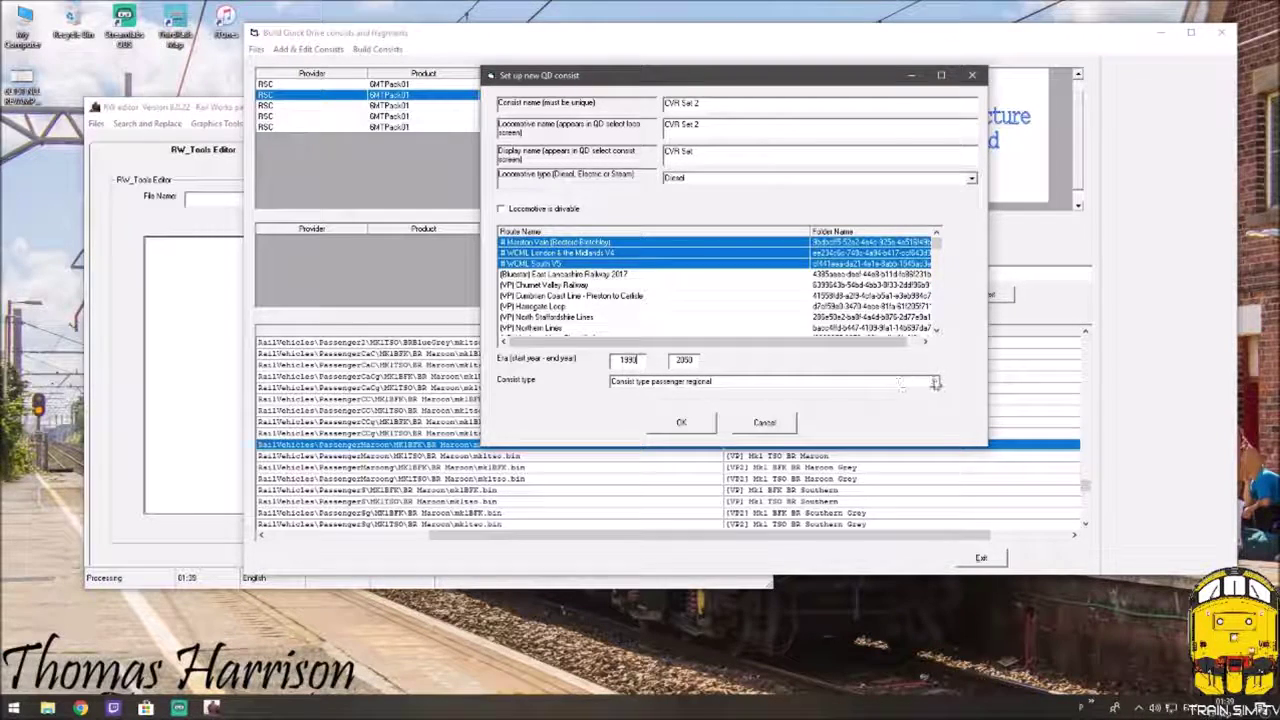
click(791, 384)
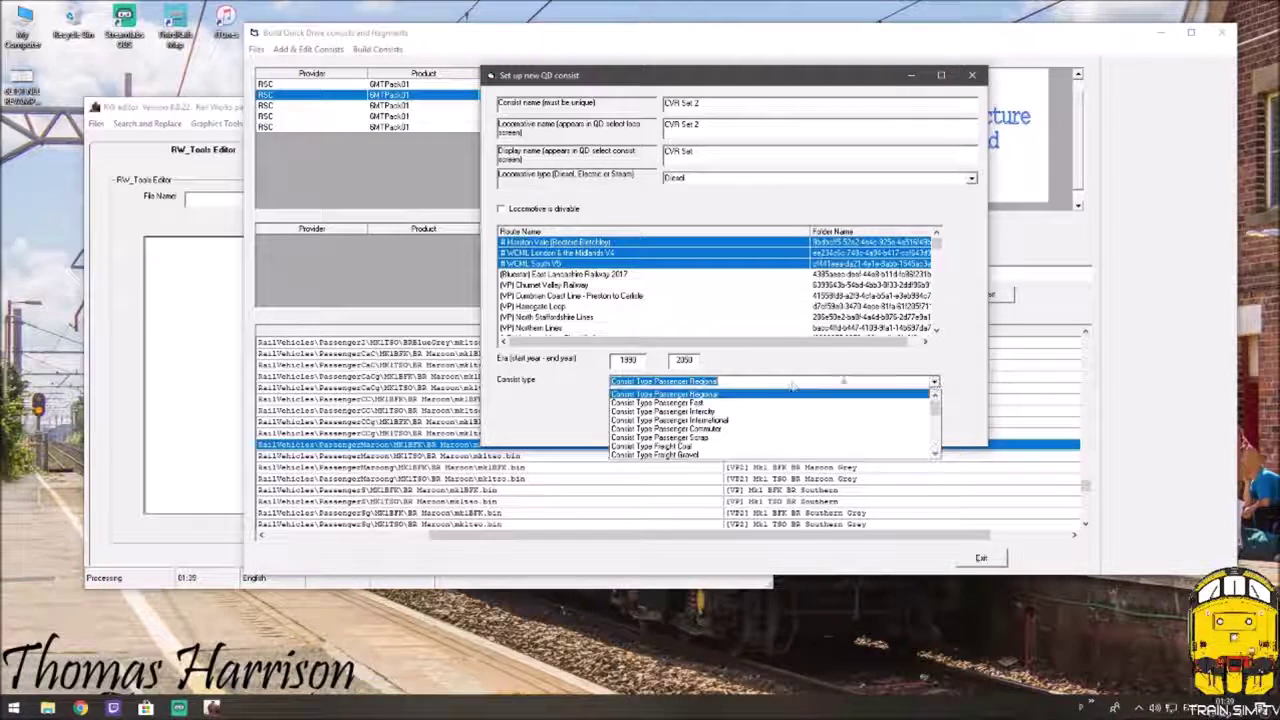
click(730, 428)
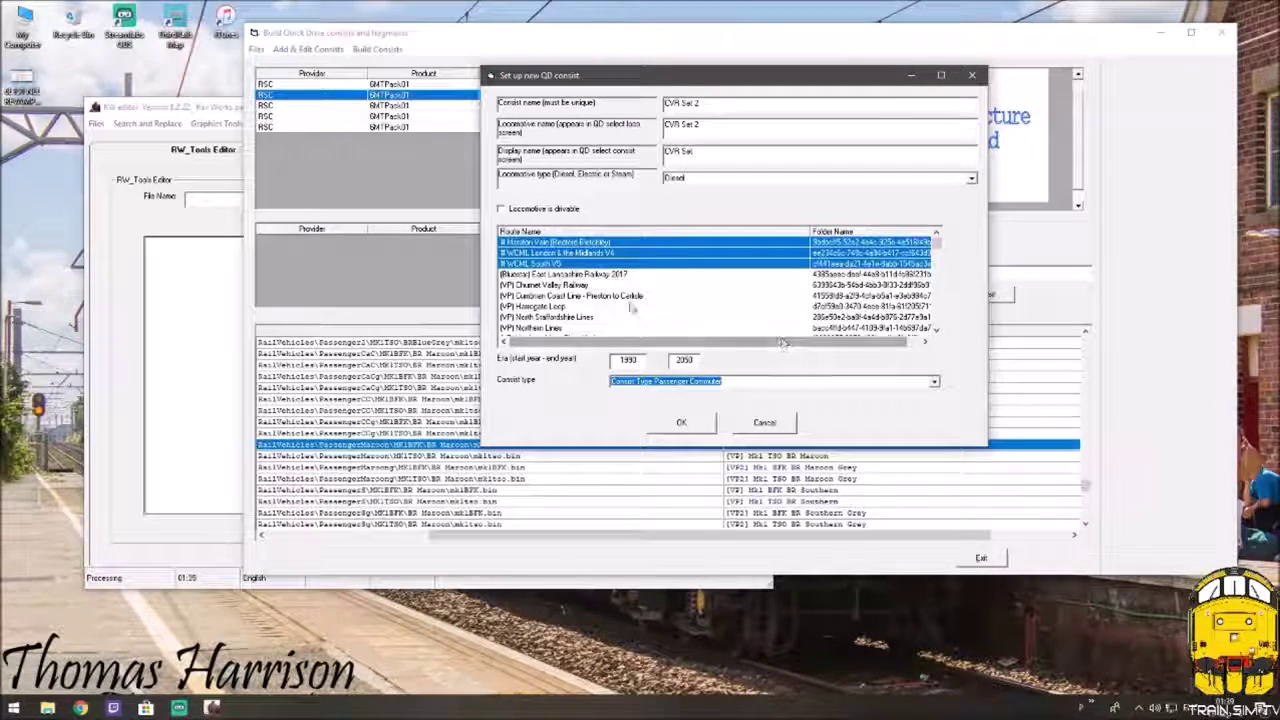
Step: Deselect the three chosen routes and try to create the consist without any route
ctrl+click(549, 264)
ctrl+click(549, 253)
ctrl+click(549, 242)
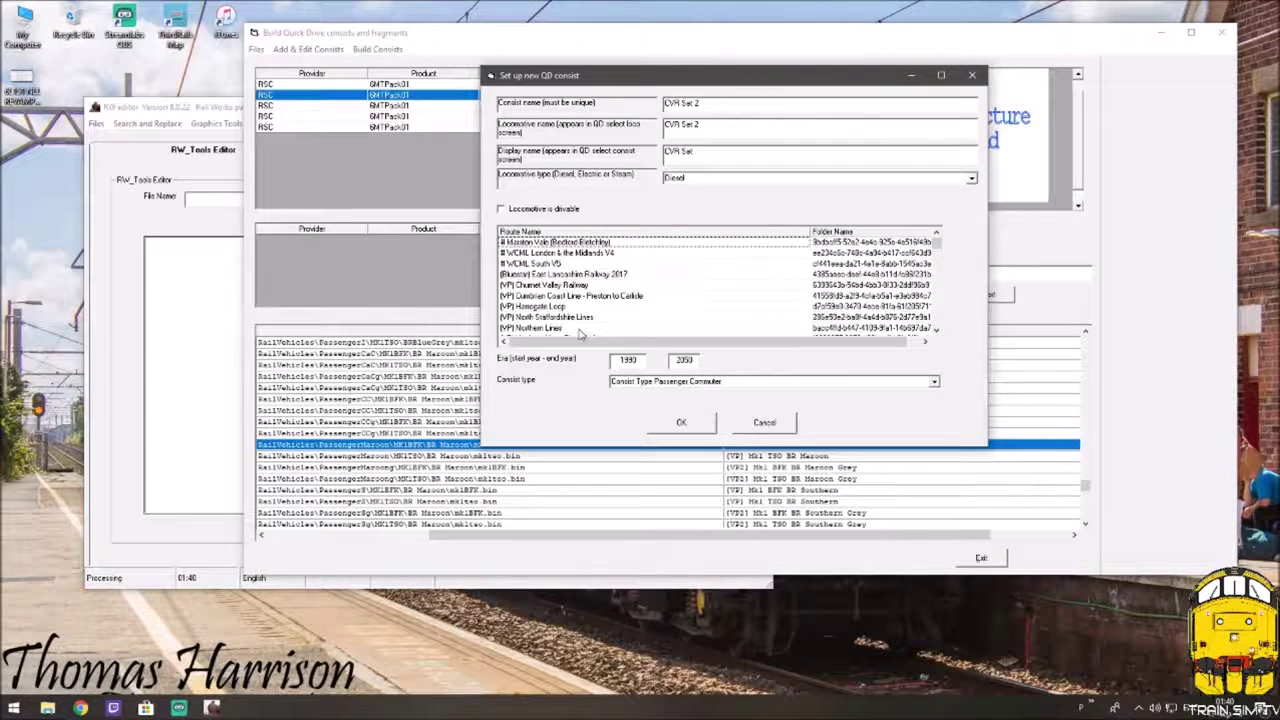
scroll(588, 314, down, 5)
scroll(588, 314, up, 5)
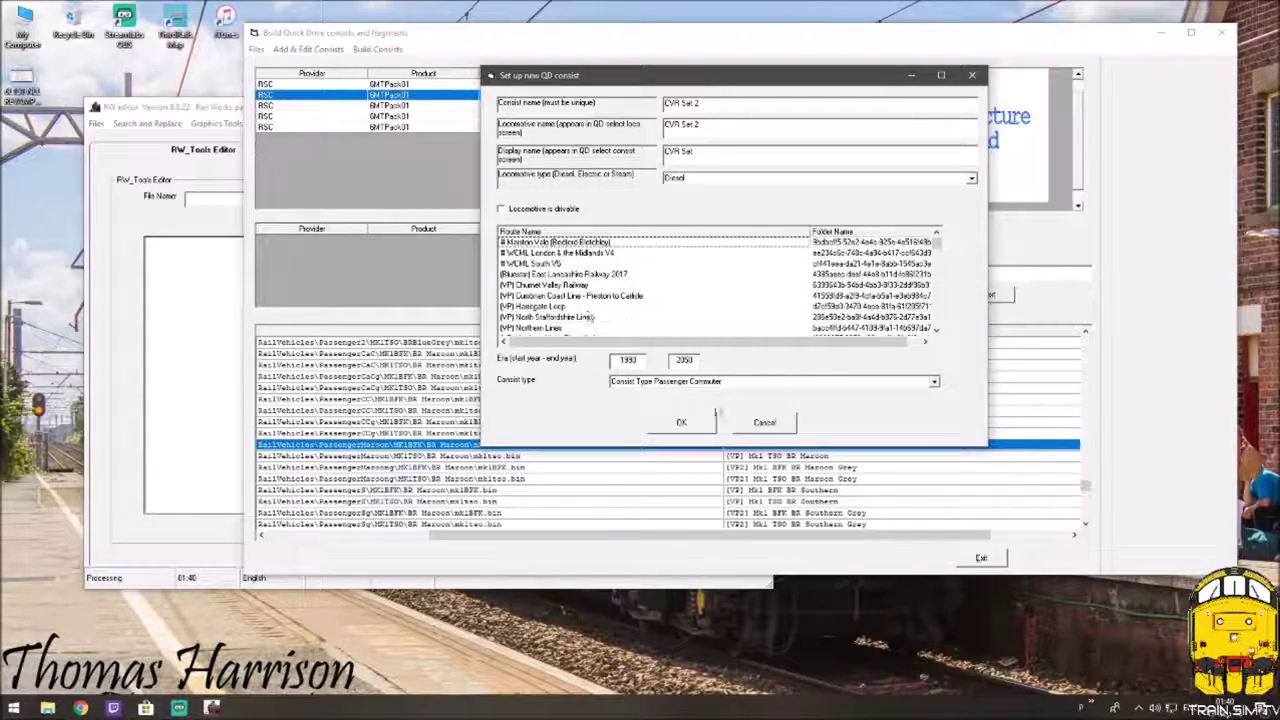
click(681, 424)
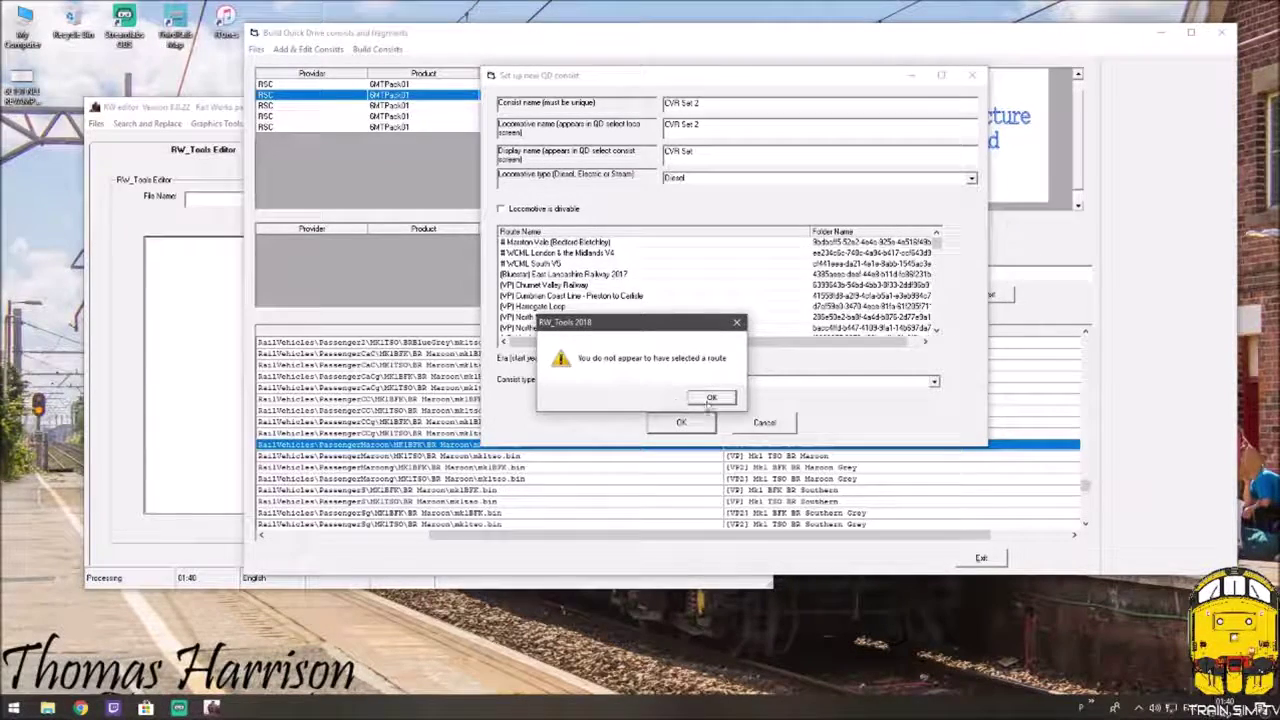
click(705, 397)
Step: Assign the consist to the (VP) Churnet Valley Railway route and create it
click(584, 286)
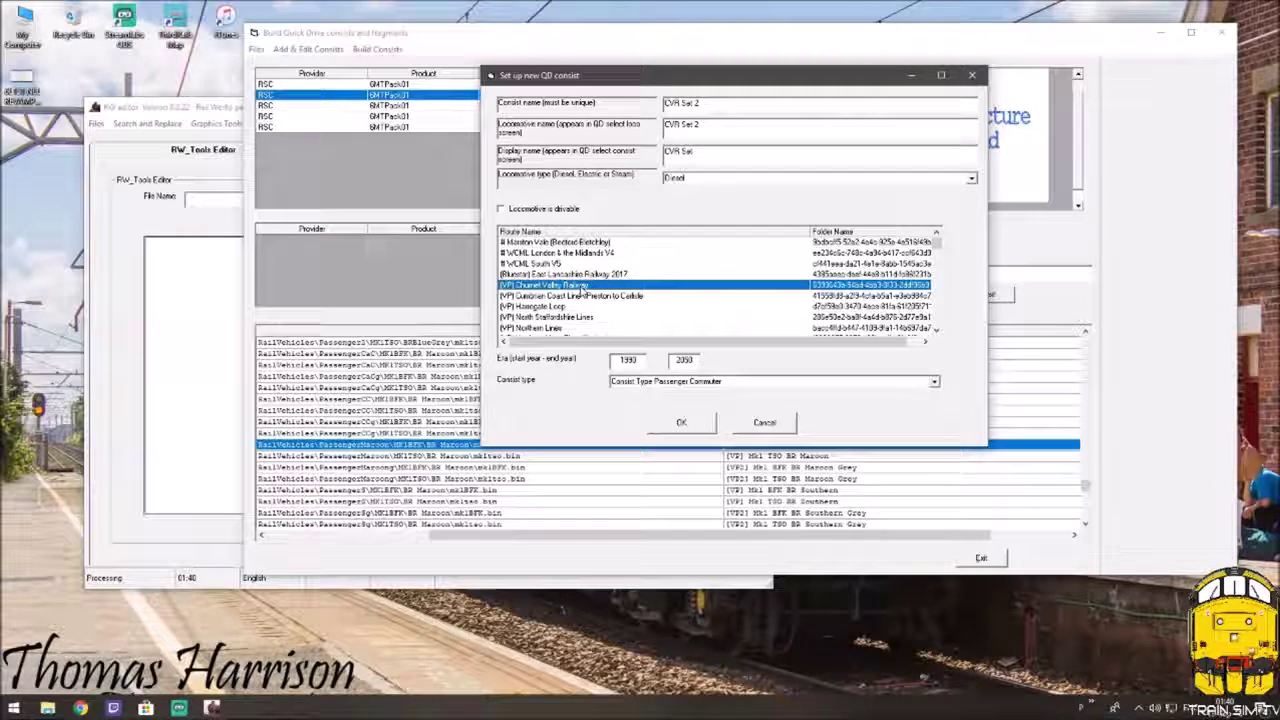
click(684, 423)
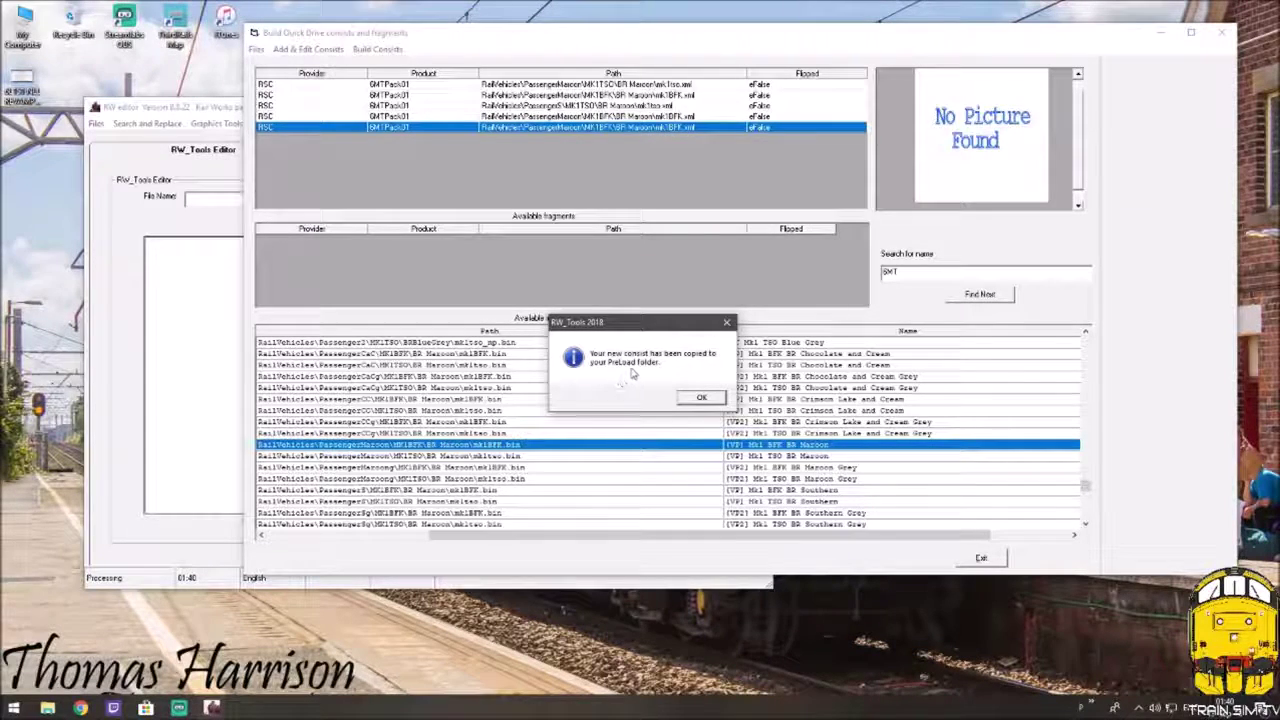
click(702, 397)
Step: Switch to File Explorer and open the CVR_QD_Preloads folder inside the VP folder of the RailWorks Assets
click(47, 708)
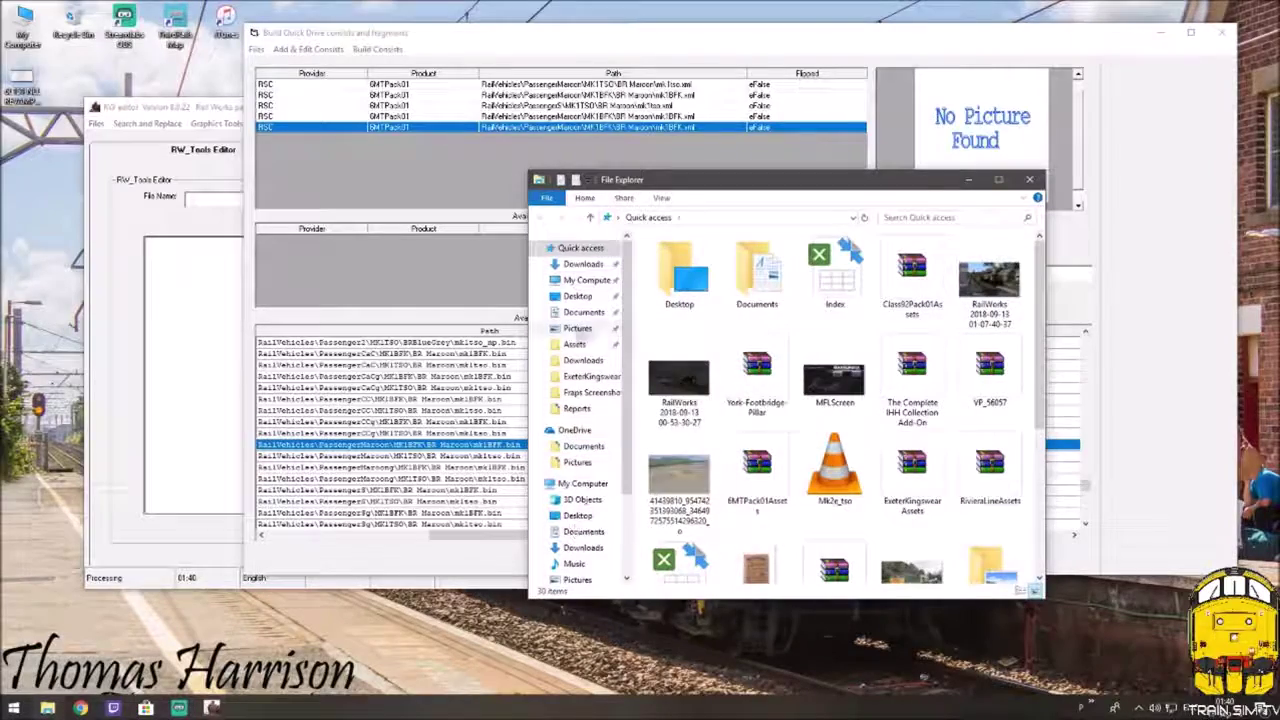
click(574, 344)
scroll(914, 366, down, 20)
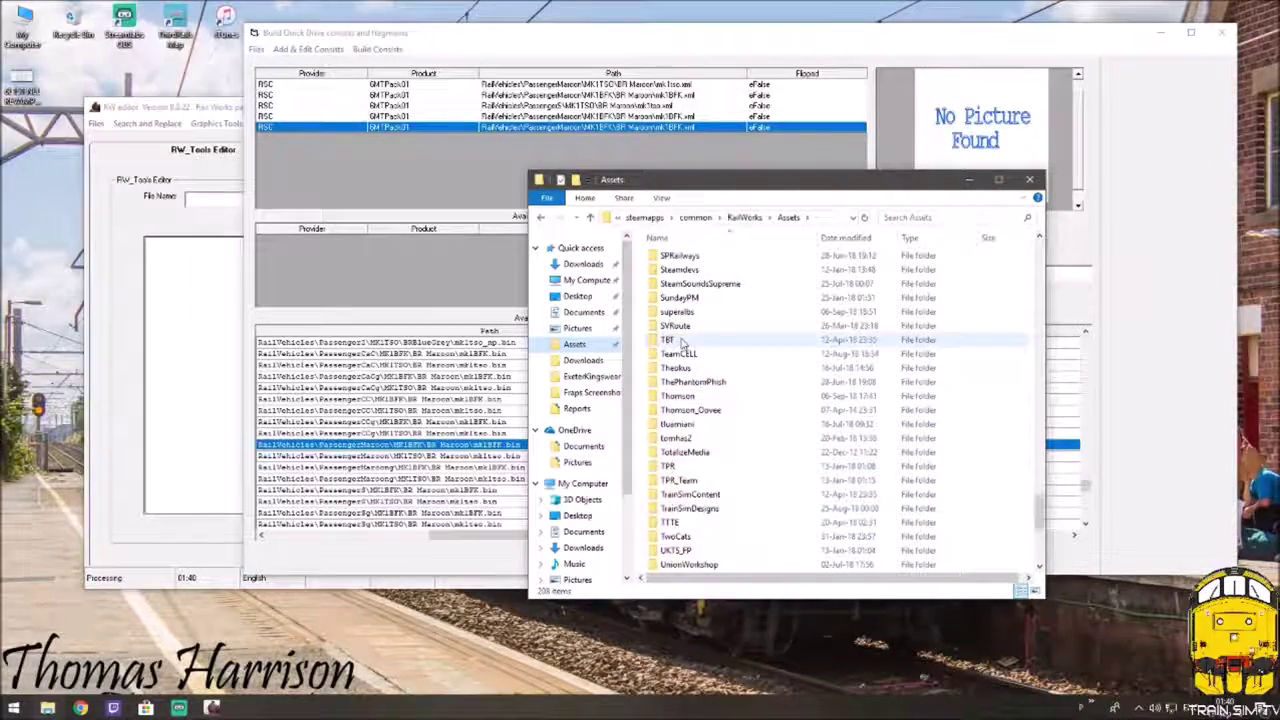
scroll(698, 505, down, 2)
double_click(688, 538)
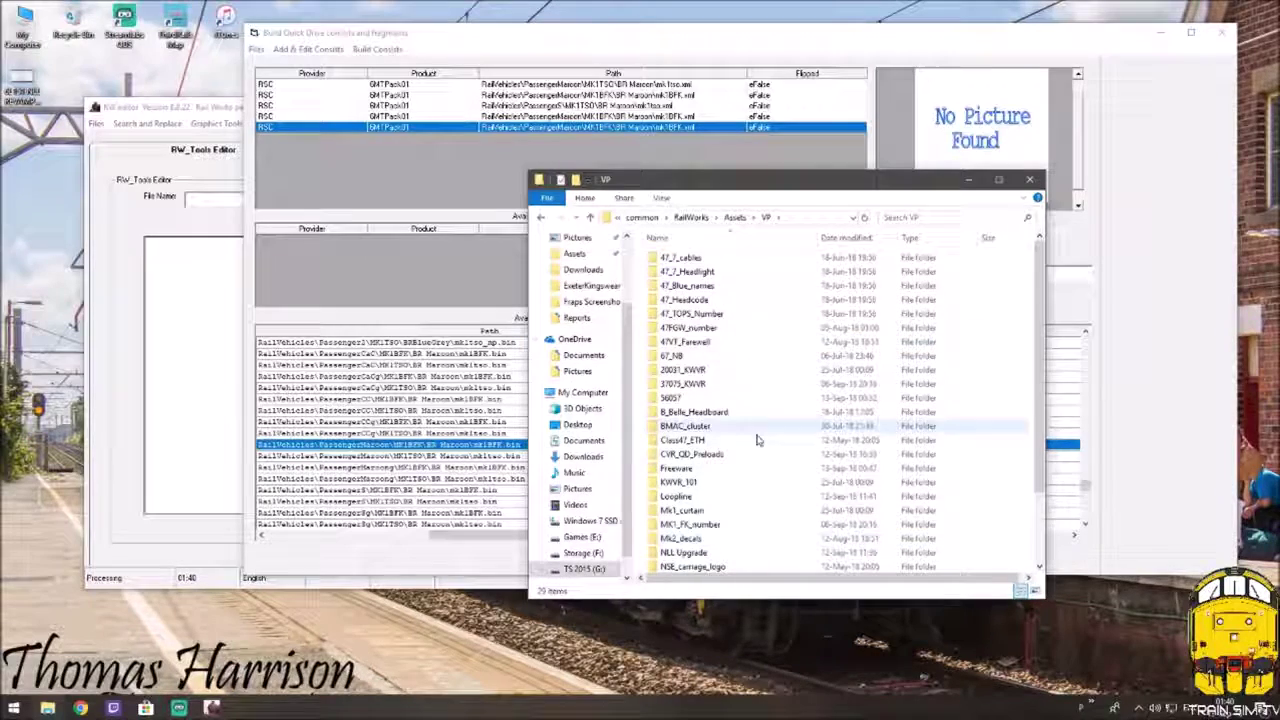
double_click(729, 449)
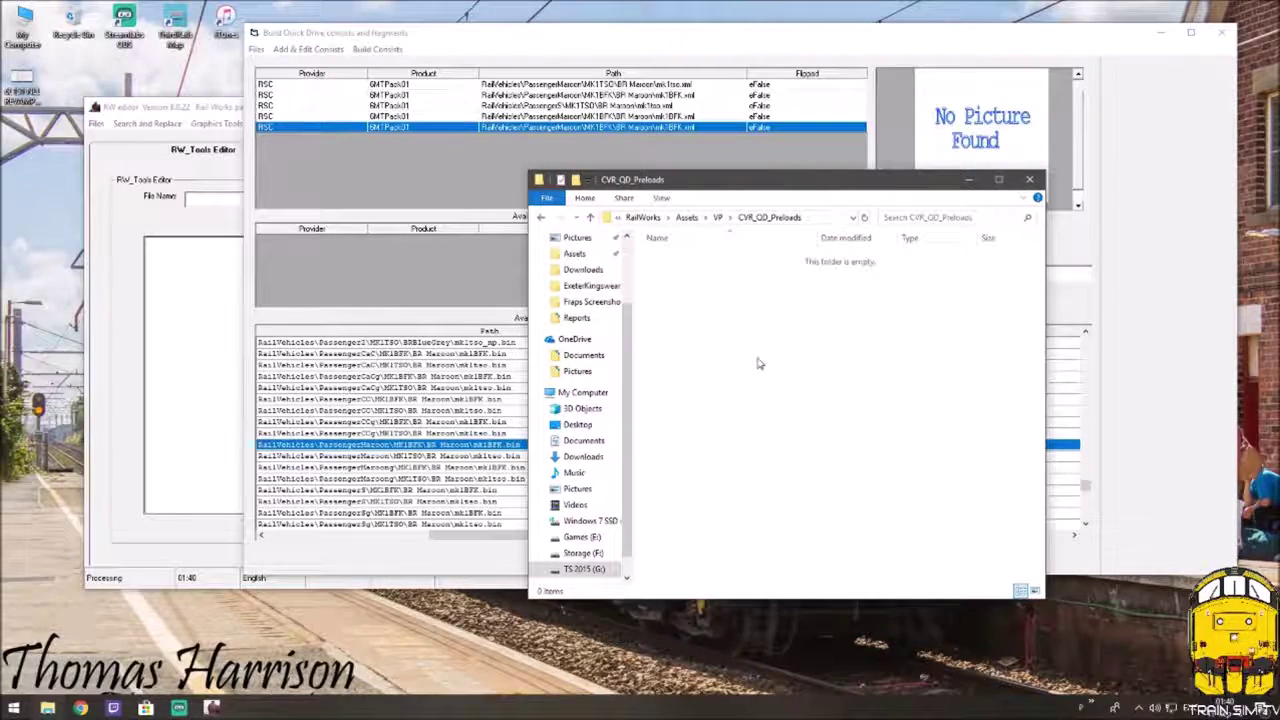
Step: Move the CVR Set 2 file from the VP folder into CVR_QD_Preloads and open that folder
key(BackSpace)
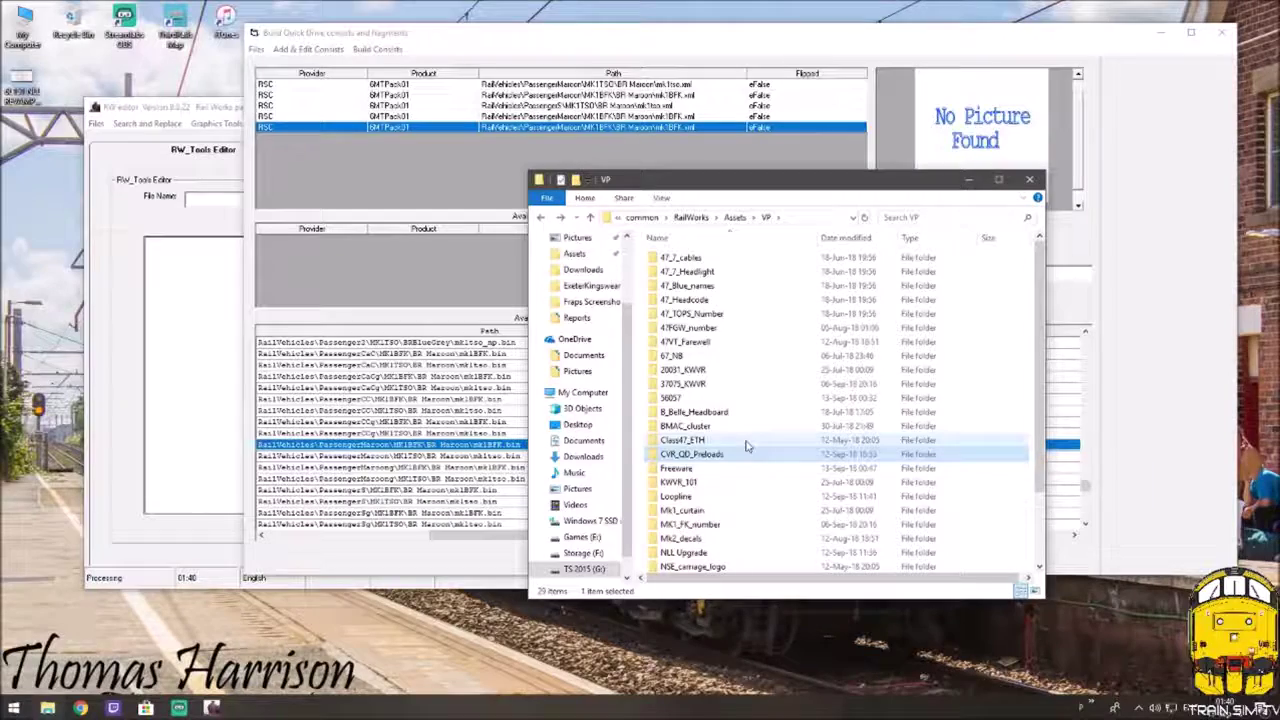
scroll(745, 447, down, 2)
click(718, 566)
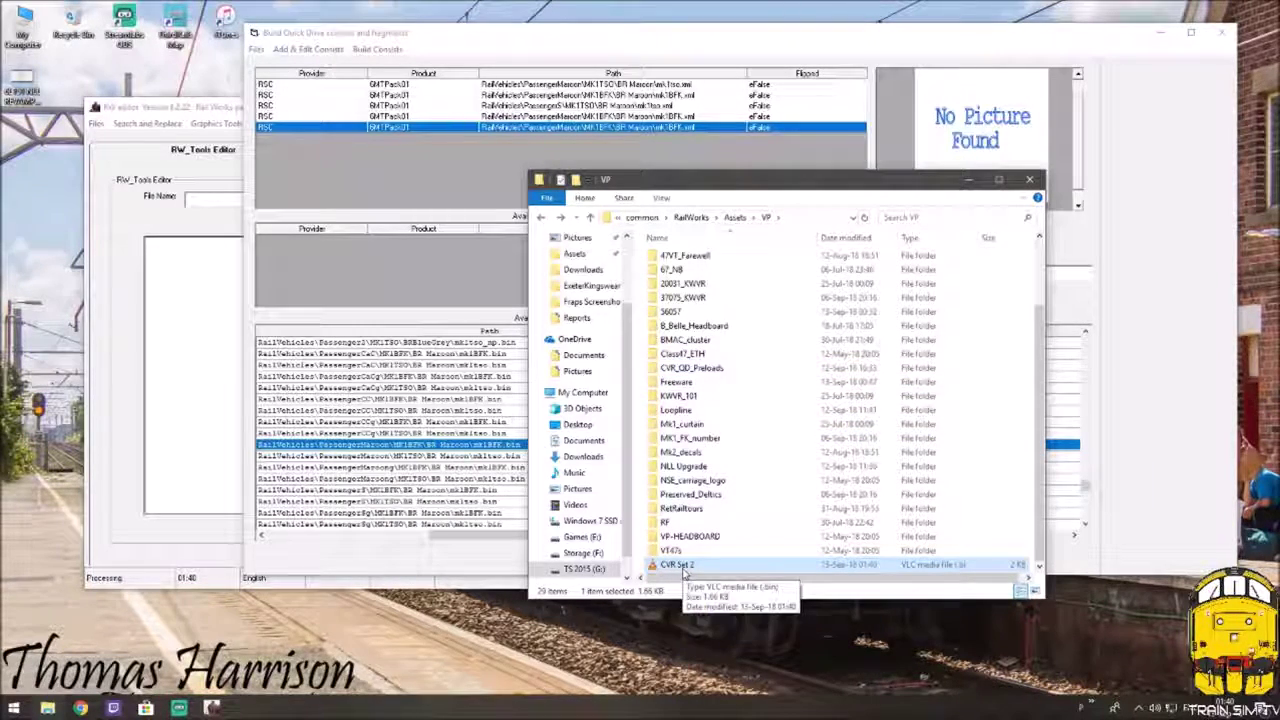
drag(684, 568, 712, 376)
double_click(709, 382)
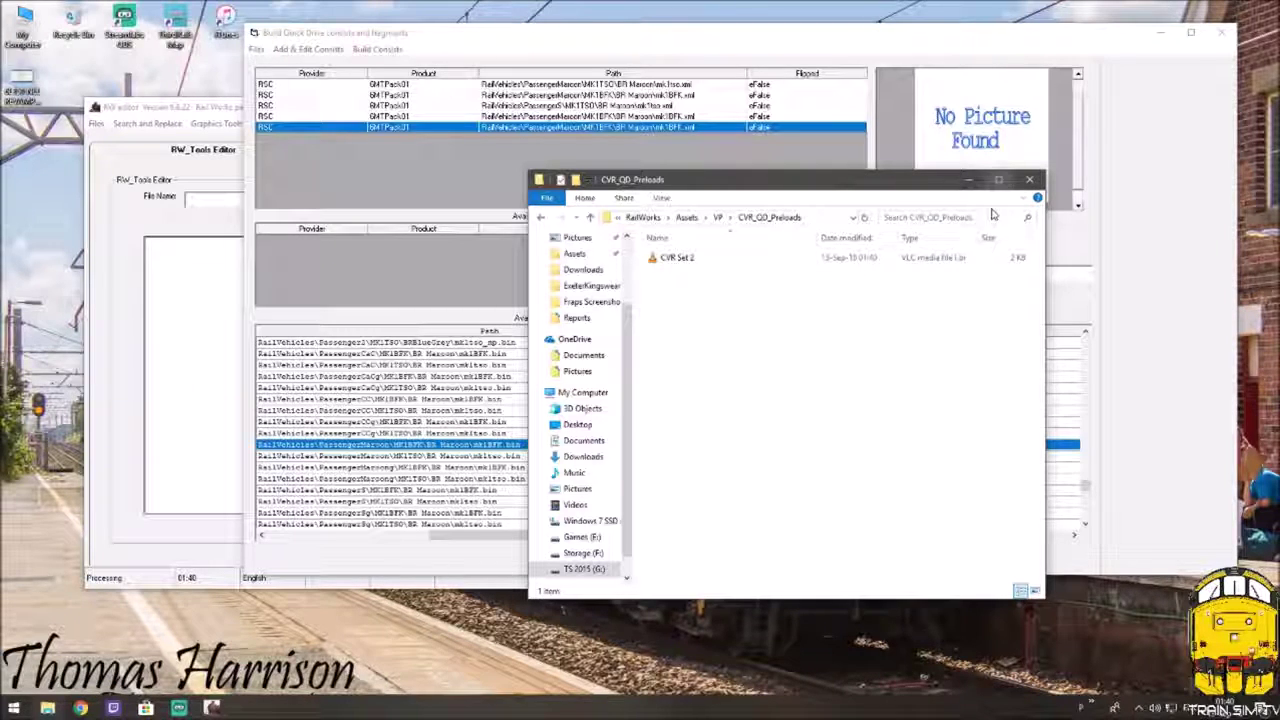
Step: Launch Train Simulator through Steam
click(1139, 708)
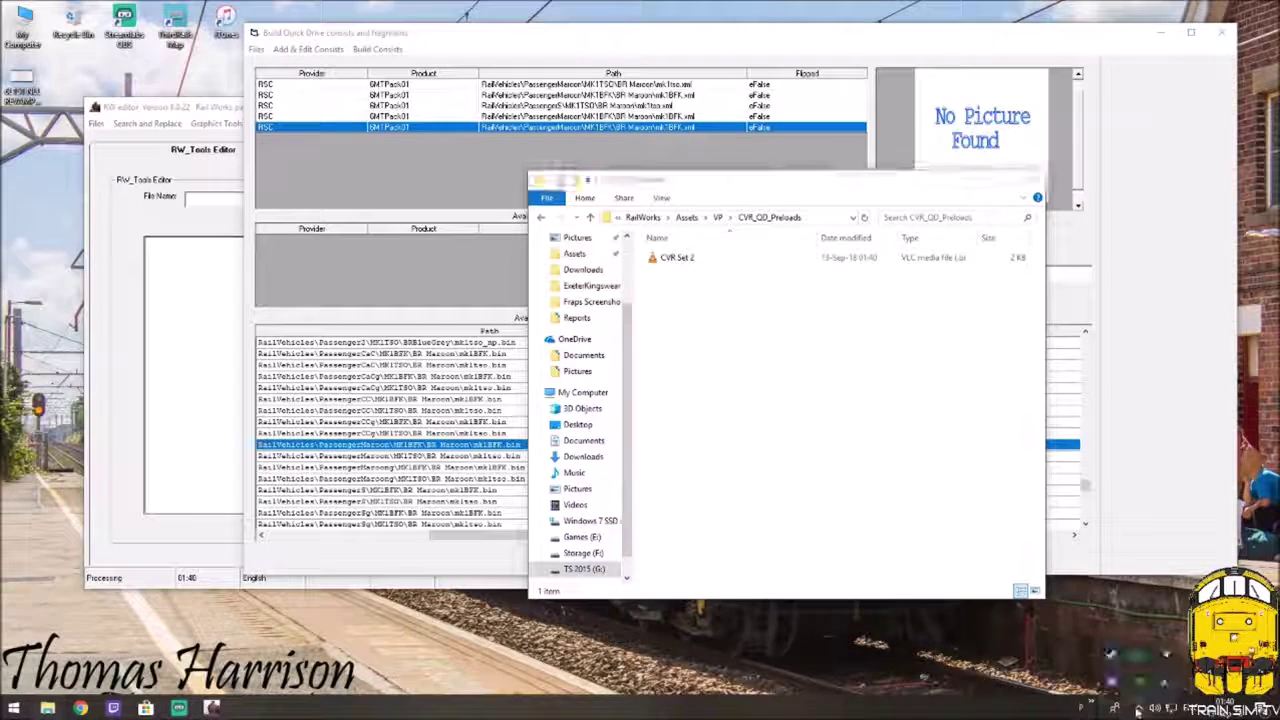
right_click(1112, 655)
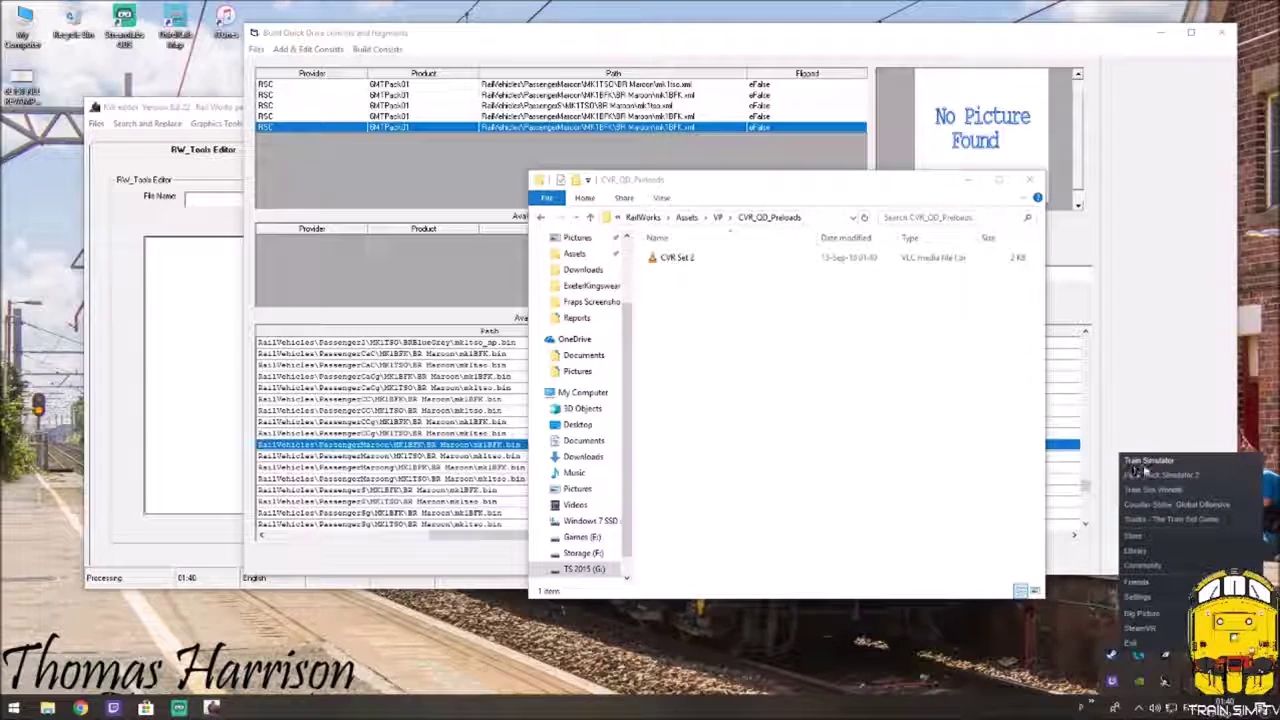
click(1145, 462)
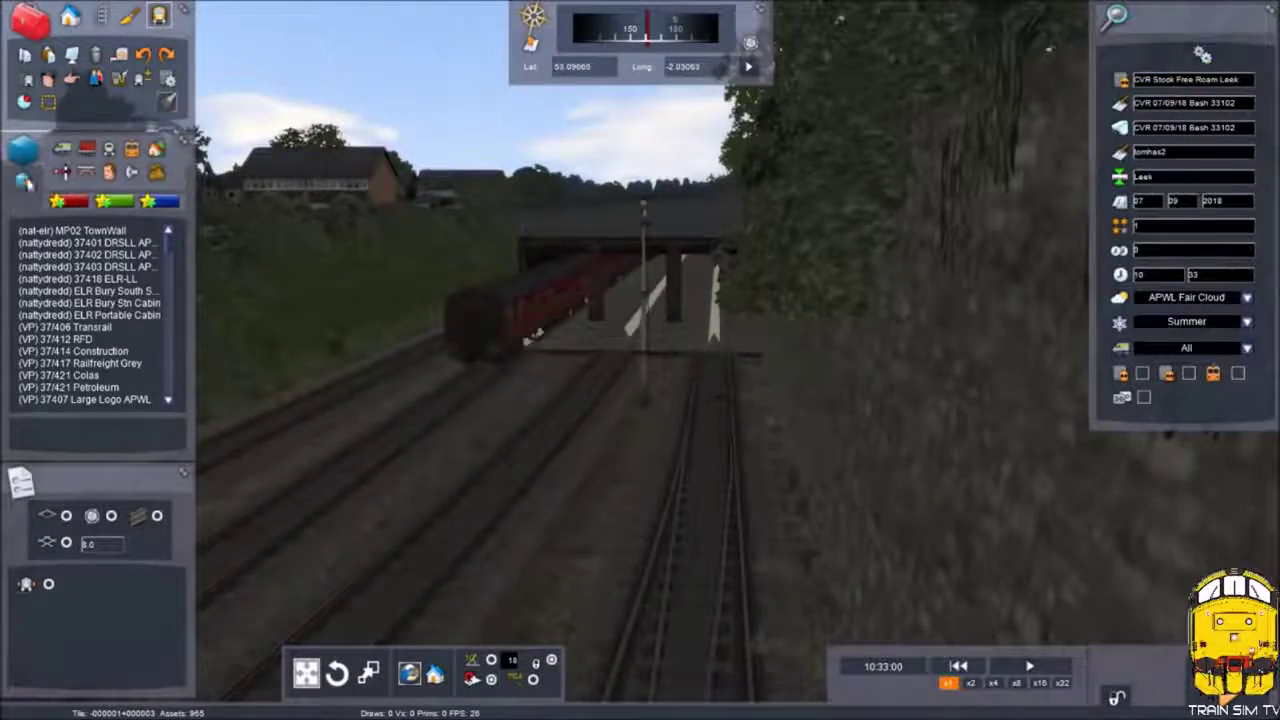
Step: In the object set filter, choose the VP provider and enable its CVR_QD_Preloads set
click(23, 181)
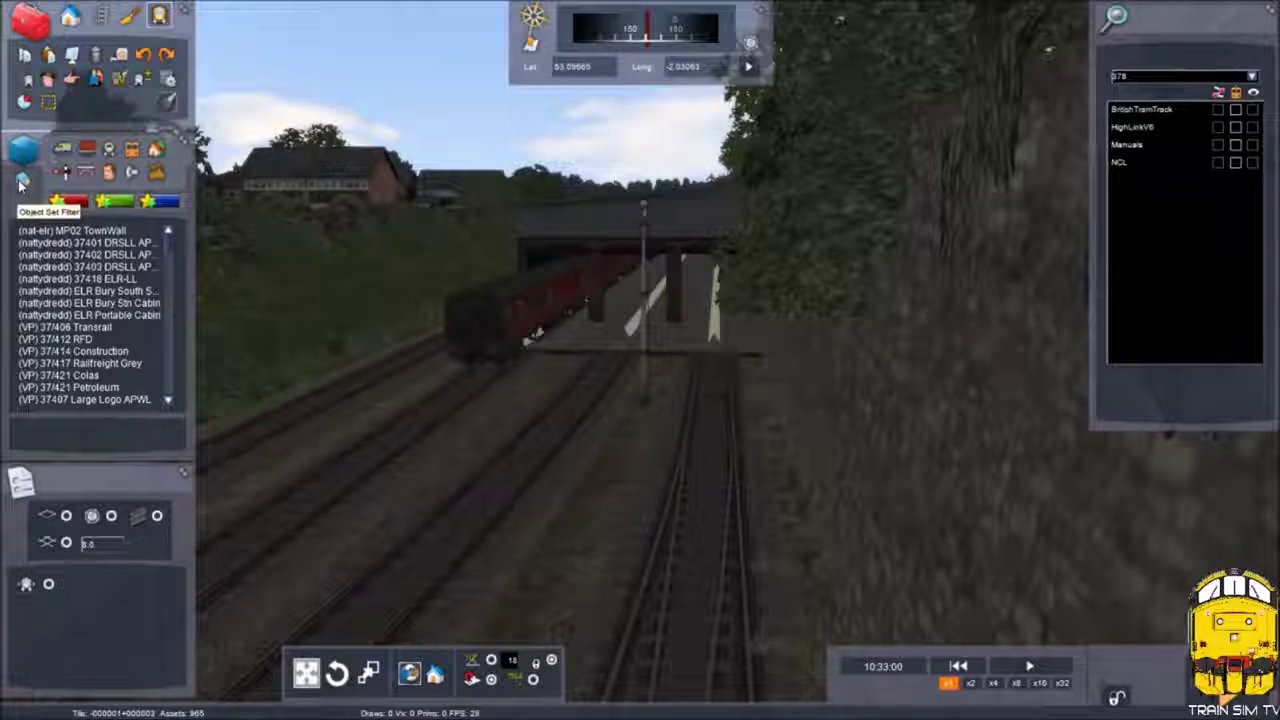
click(1251, 76)
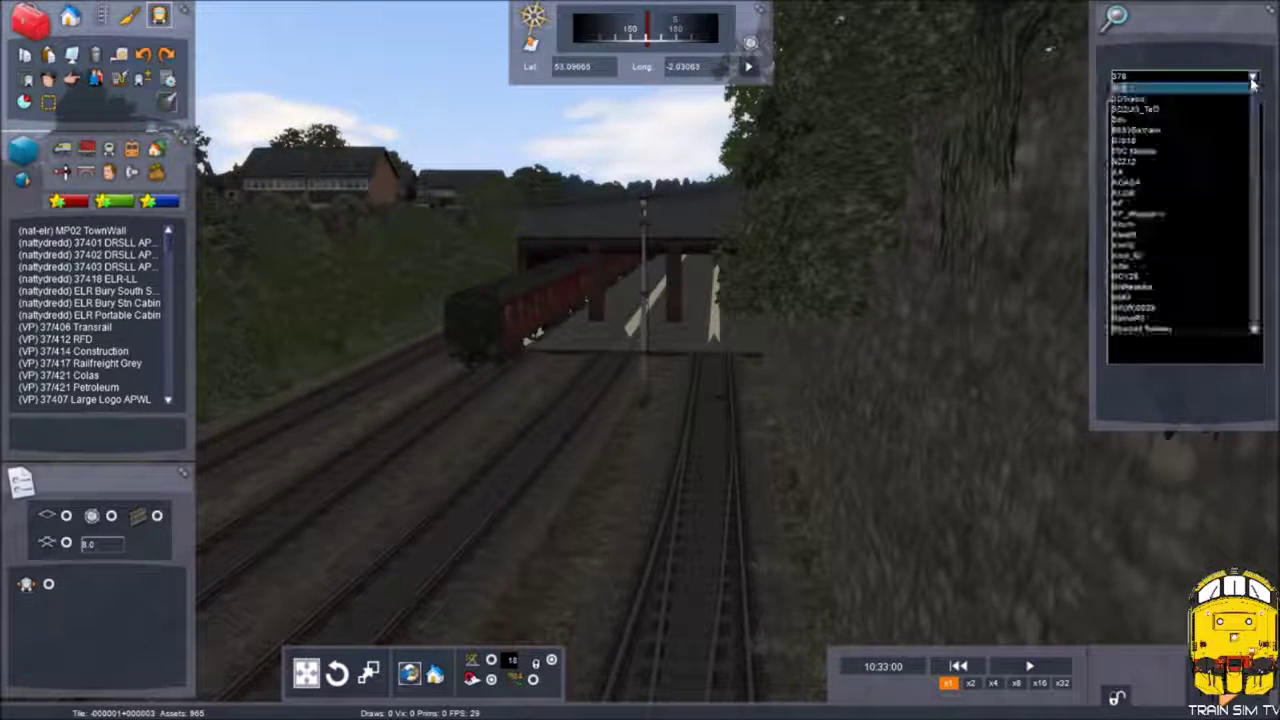
scroll(1262, 290, down, 3)
scroll(1265, 294, down, 6)
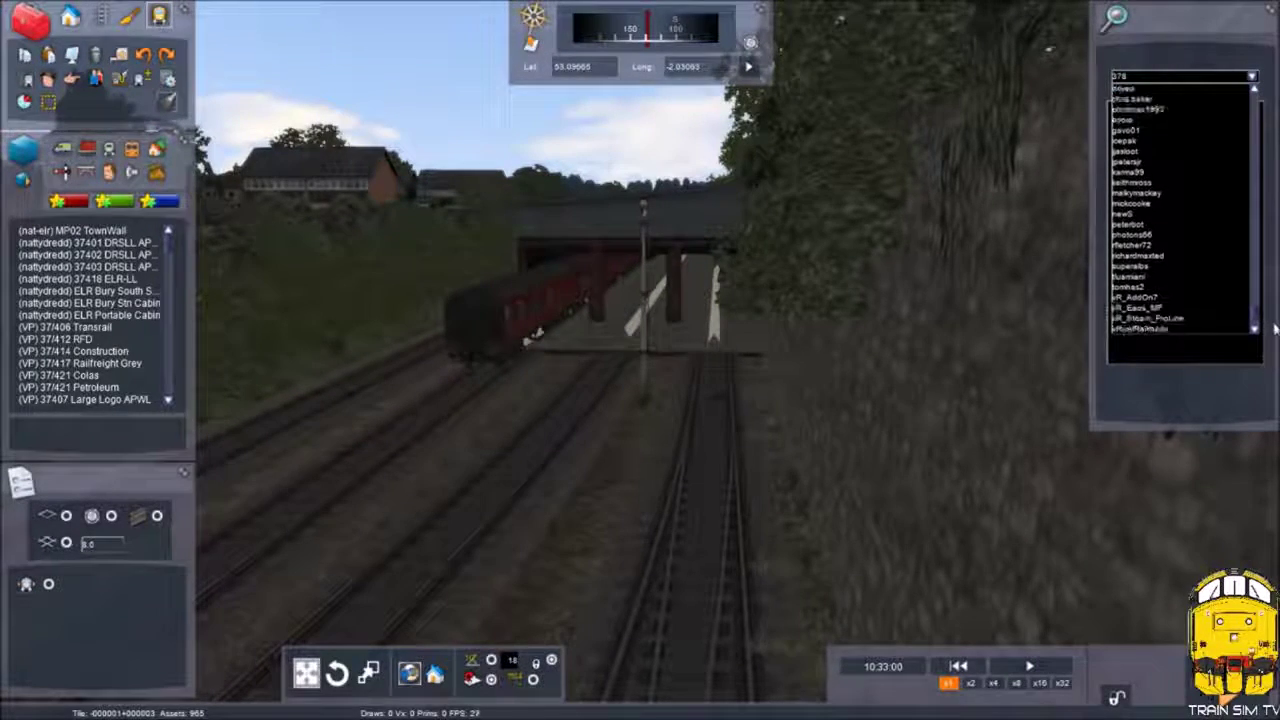
scroll(1213, 269, up, 4)
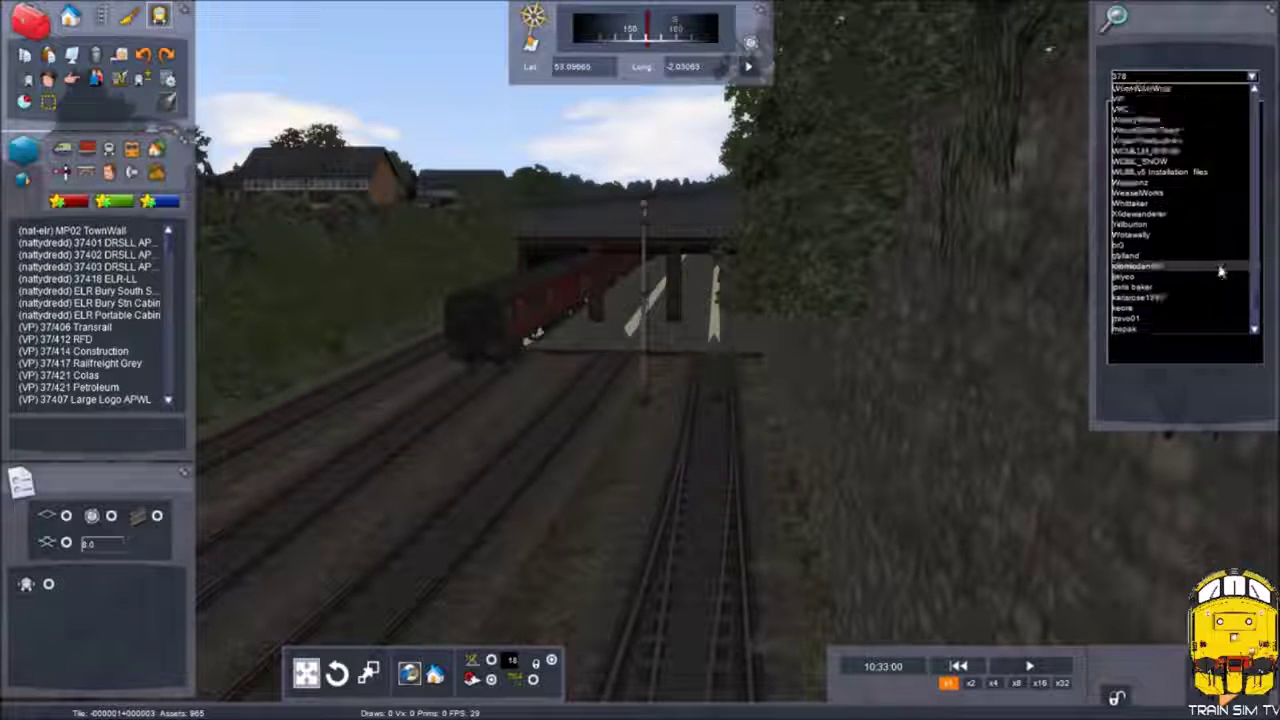
click(1160, 128)
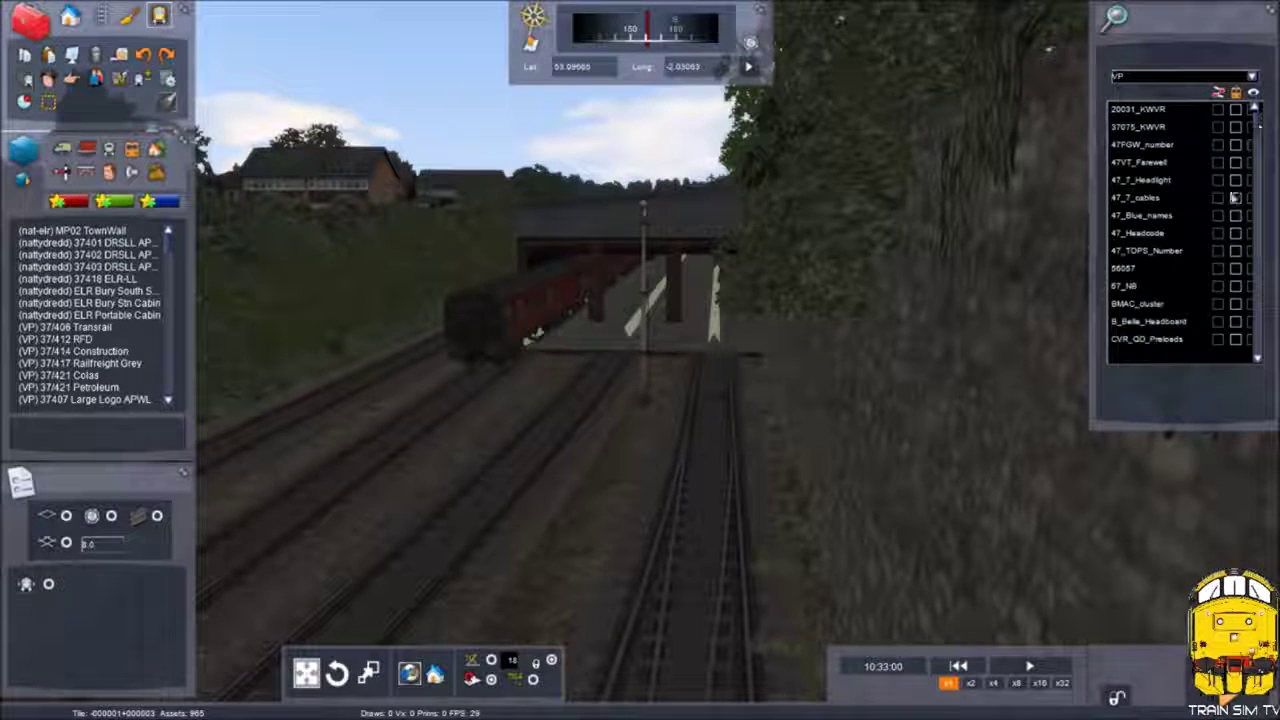
click(1236, 341)
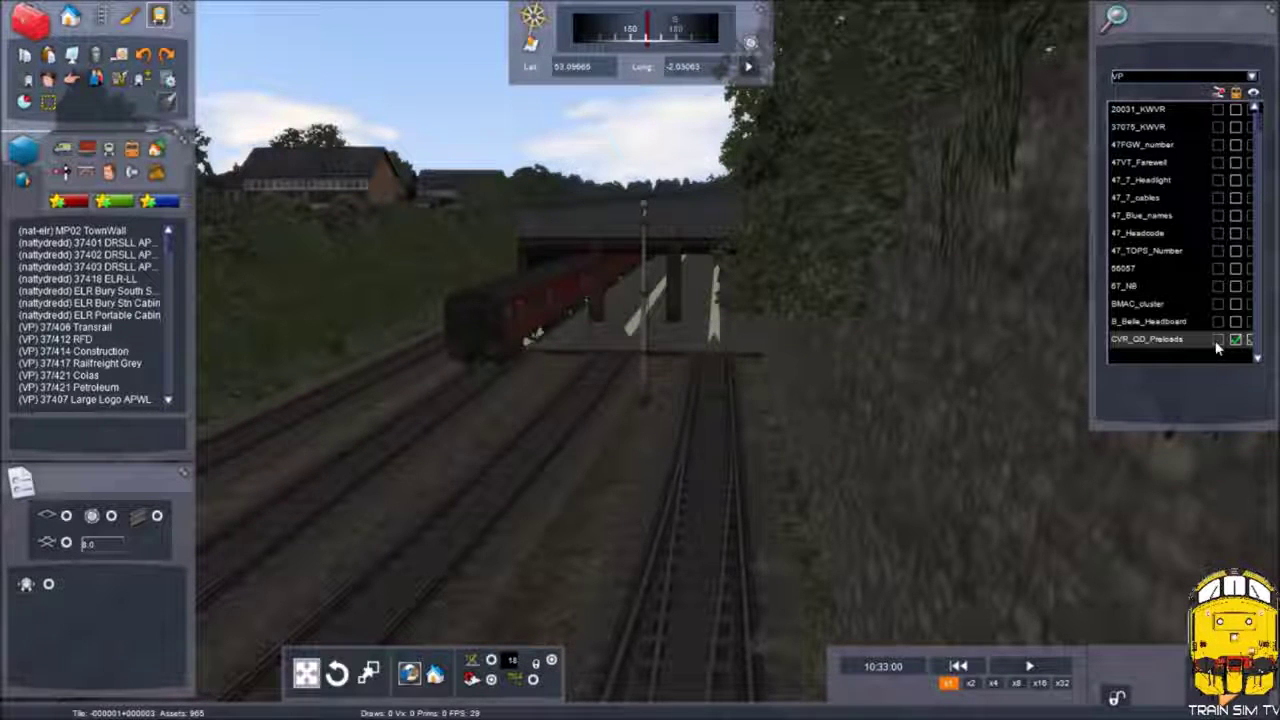
Step: Find CVR Set 2 - CVR Set among the preloaded consists and pick it up for placing on the track
click(108, 150)
scroll(88, 316, down, 5)
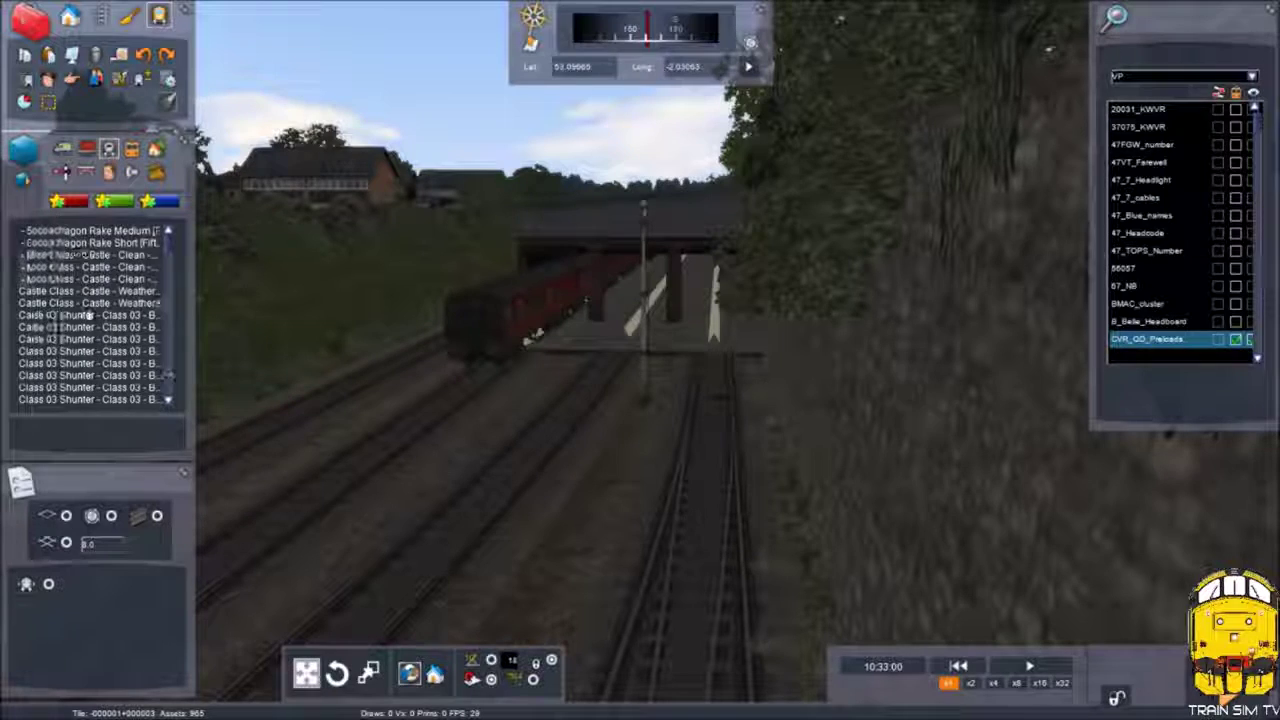
scroll(88, 316, down, 10)
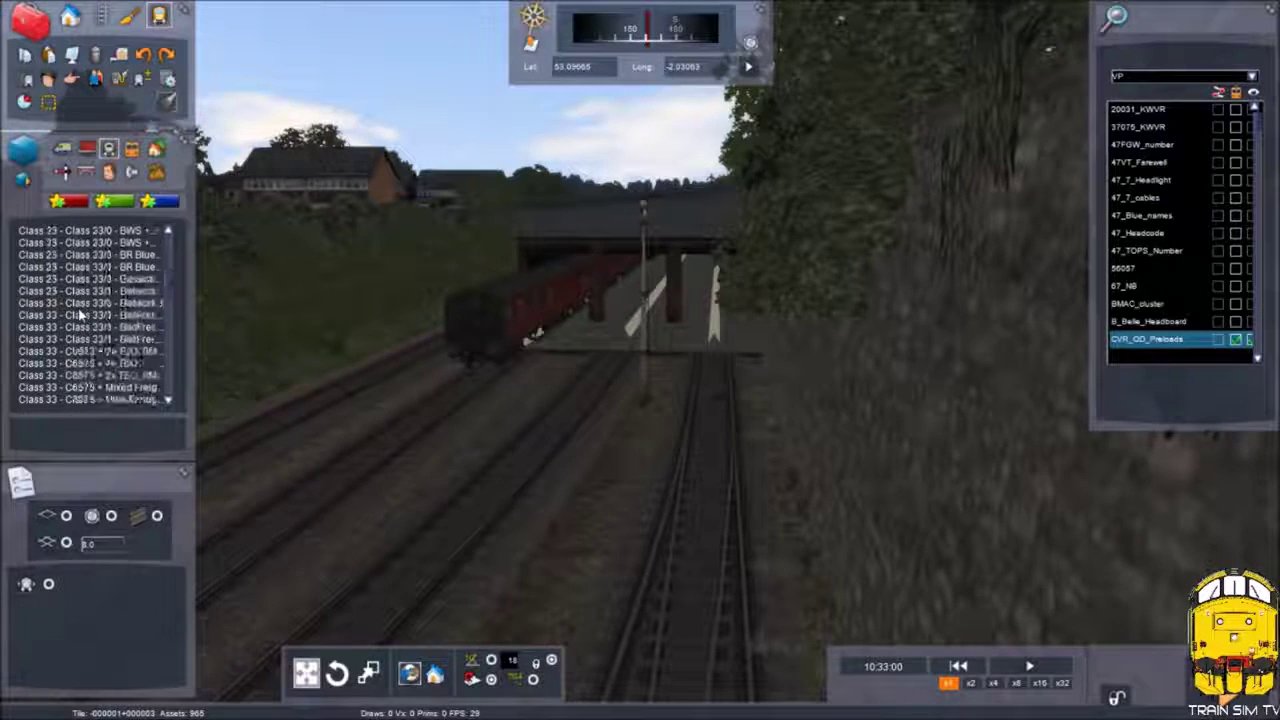
scroll(80, 314, down, 10)
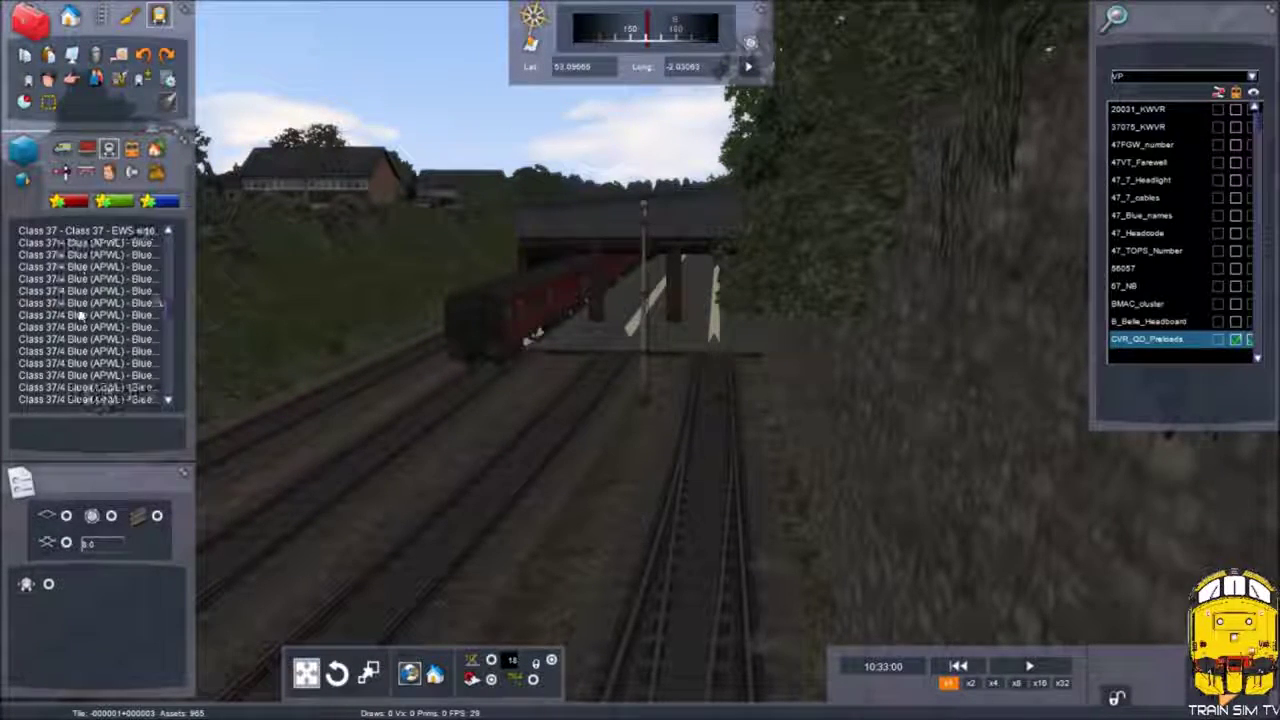
scroll(80, 314, down, 10)
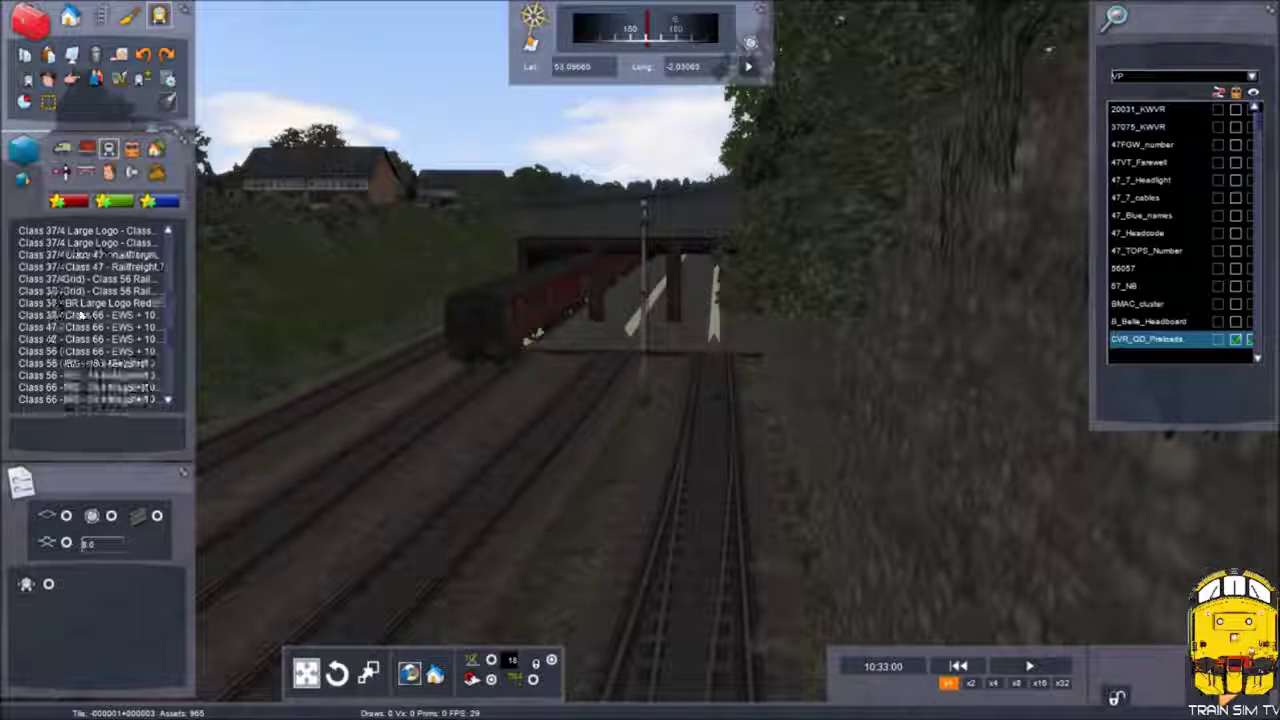
scroll(80, 316, down, 5)
click(64, 290)
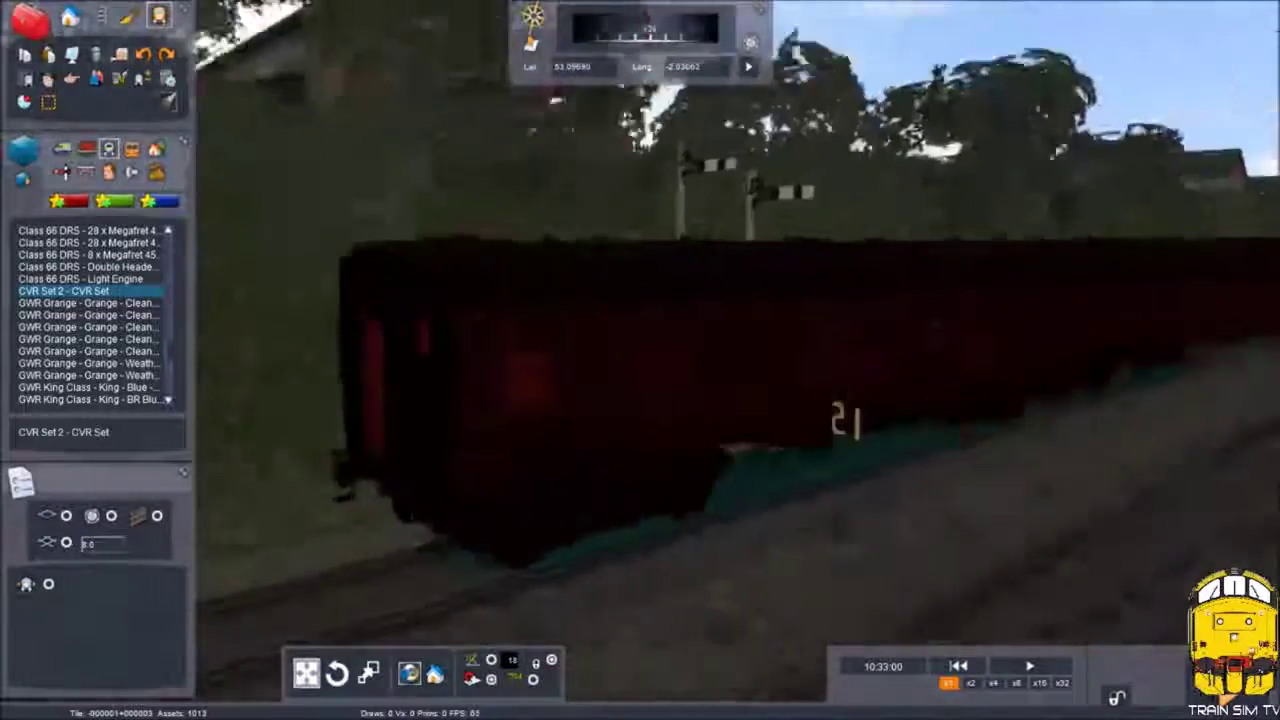
scroll(760, 386, down, 10)
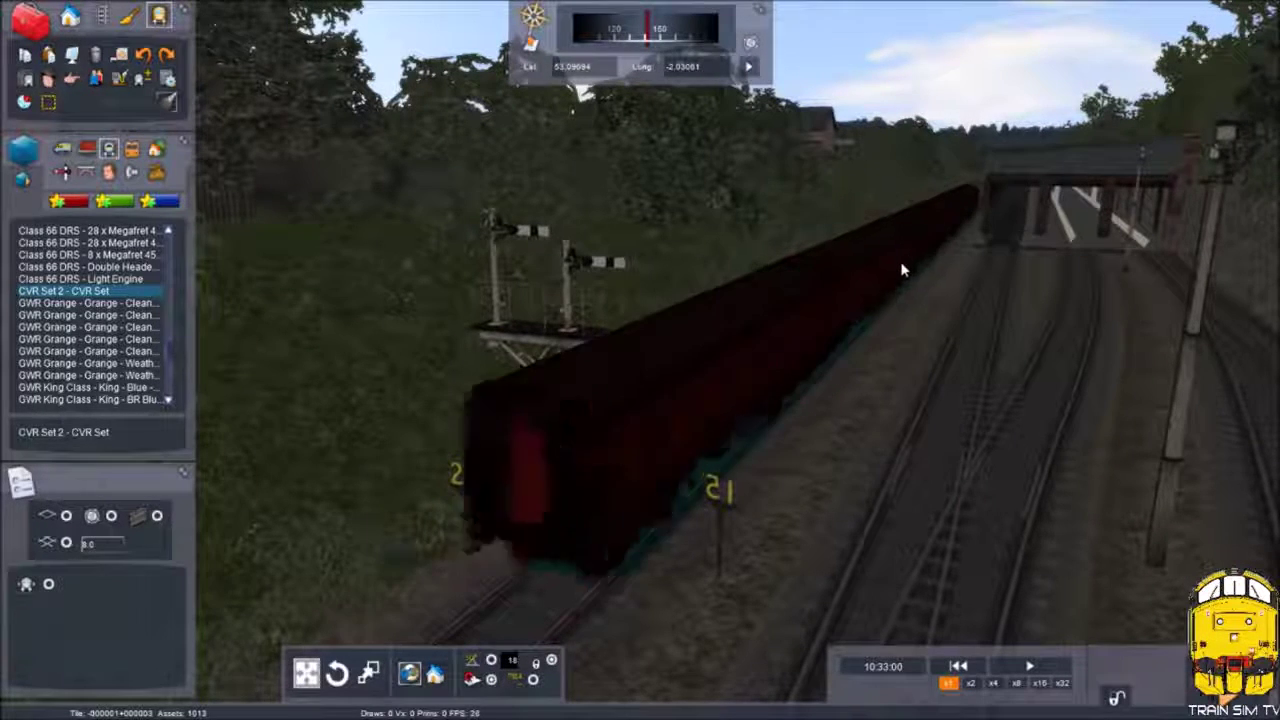
click(87, 148)
click(88, 305)
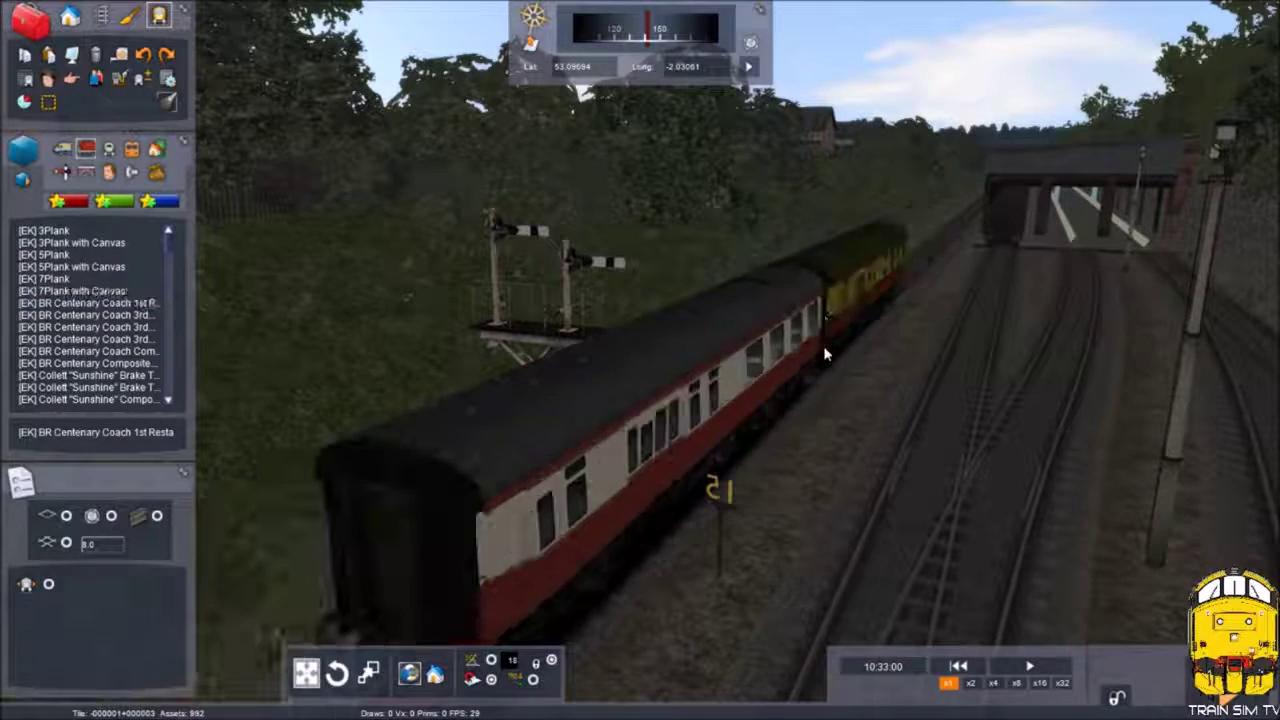
key(Escape)
Step: Place the CVR Set 2 - CVR Set consist on the far-side track before the bridge
click(108, 148)
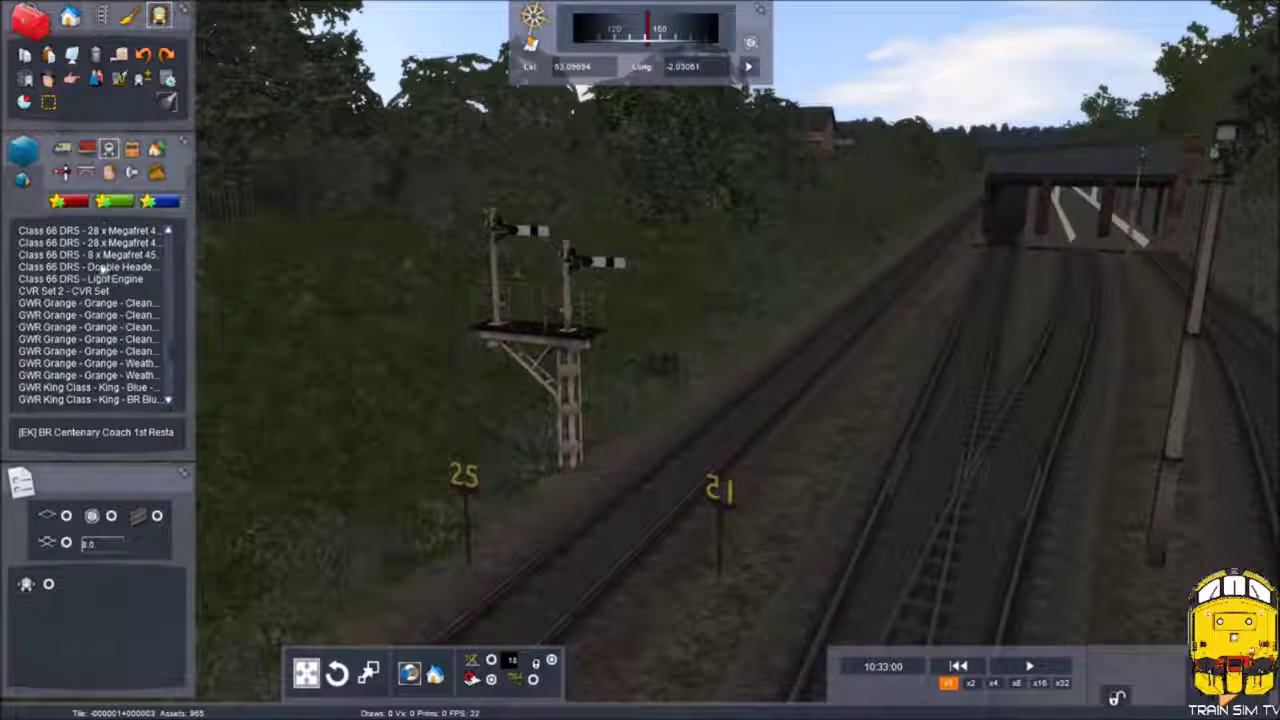
click(92, 294)
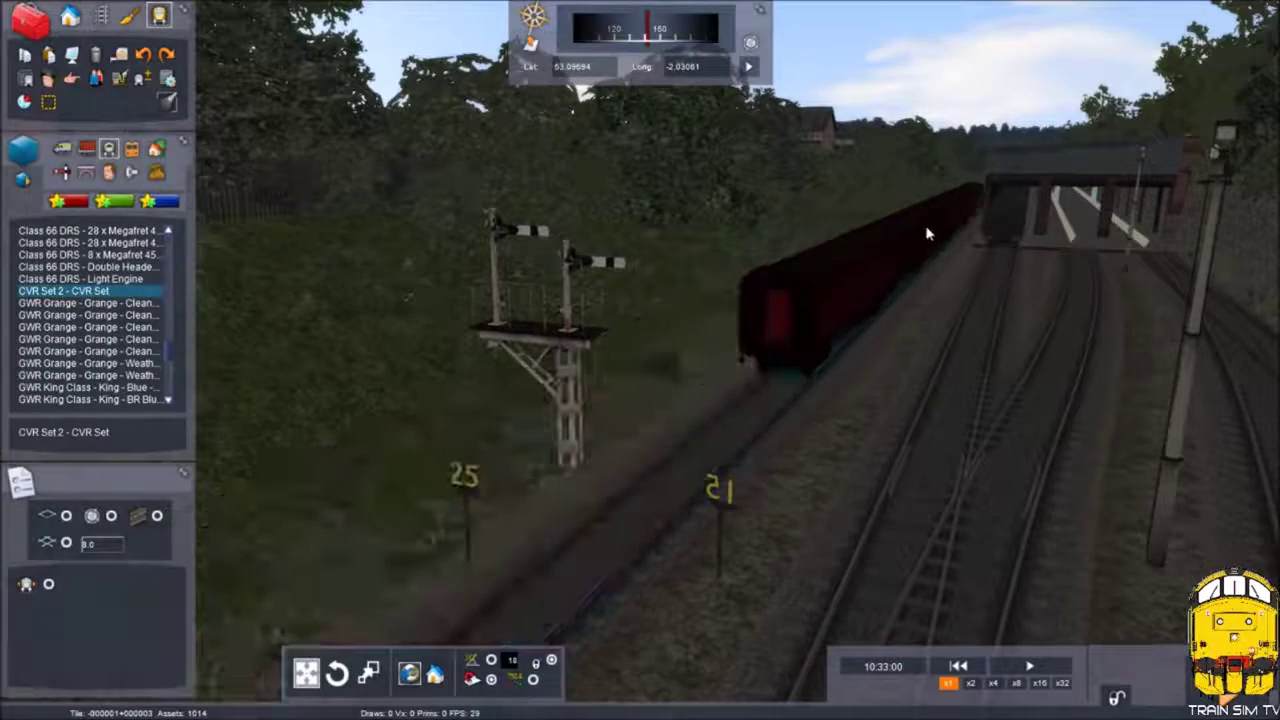
key(Up)
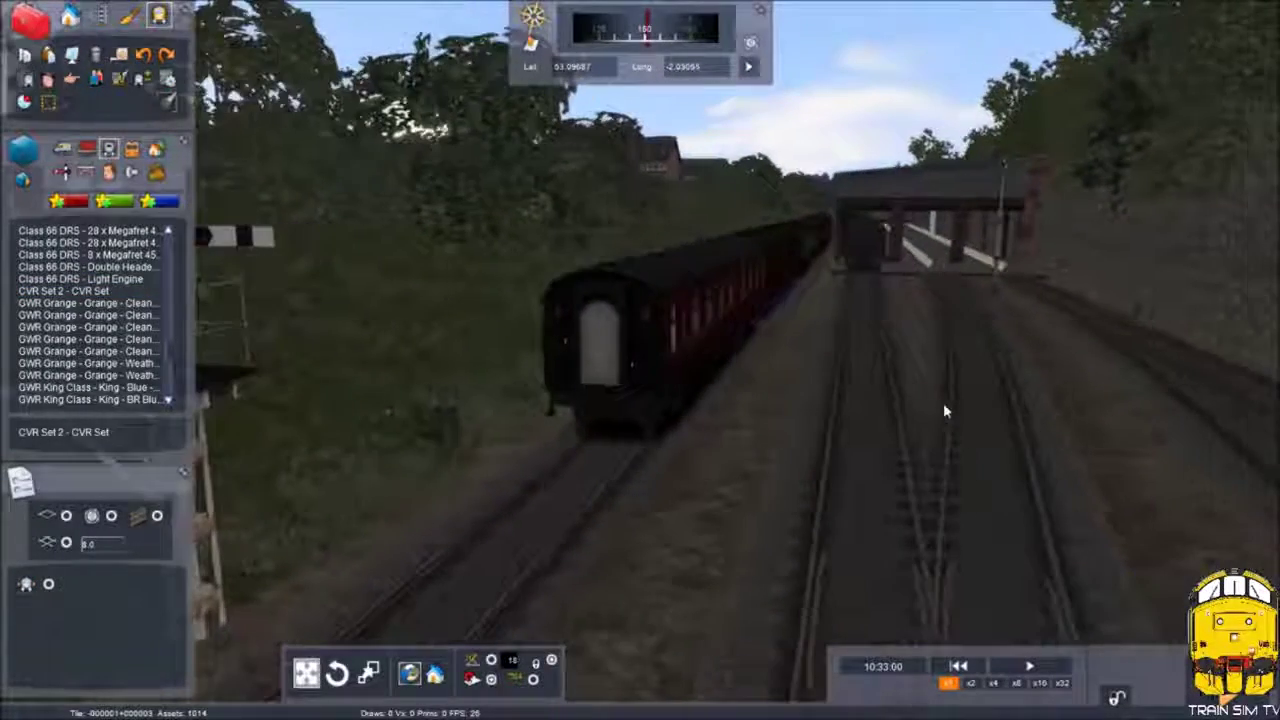
Step: Delete the placed CVR Set 2 consist from the track
click(612, 331)
key(Delete)
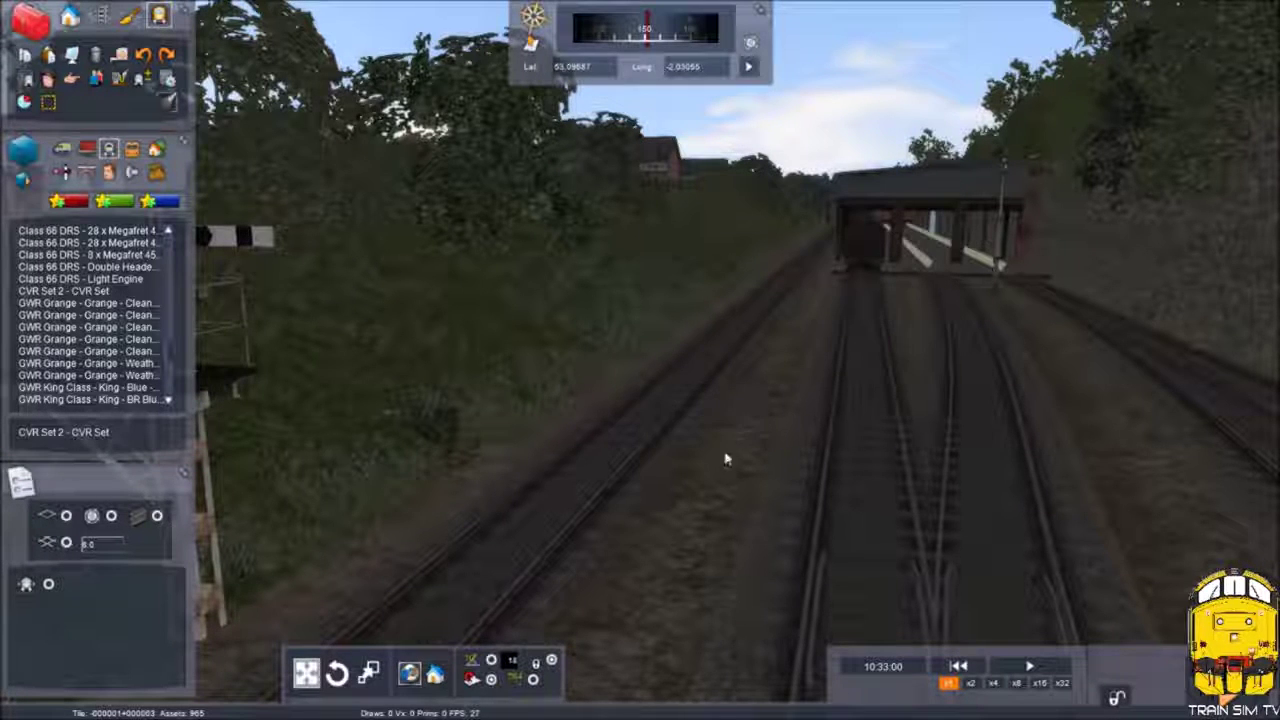
key(Left)
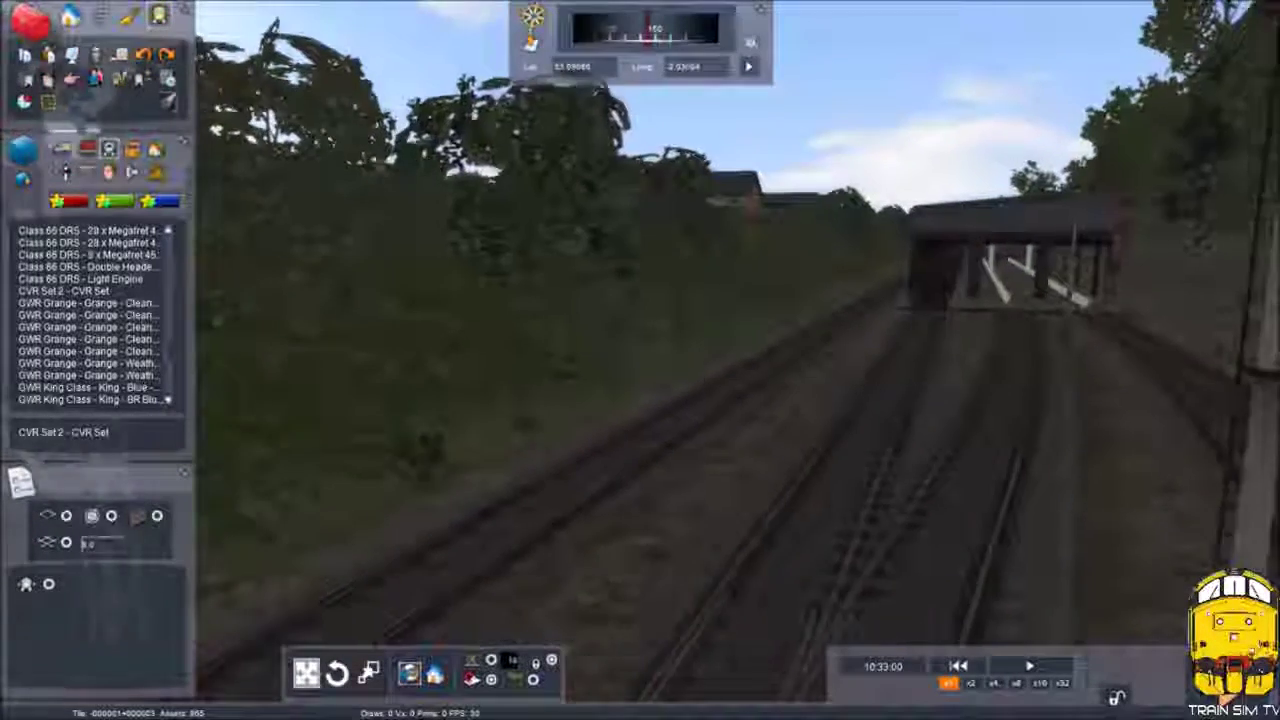